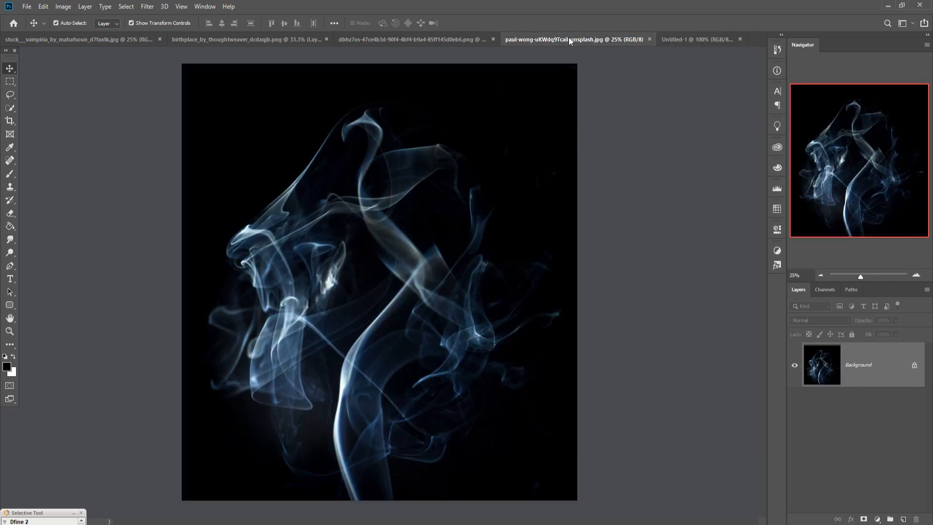
# Copy the selected mossy ground from the green forest photo into the blank Untitled-1 document, then minimize the photo's window.
pyautogui.click(423, 39)
pyautogui.click(689, 39)
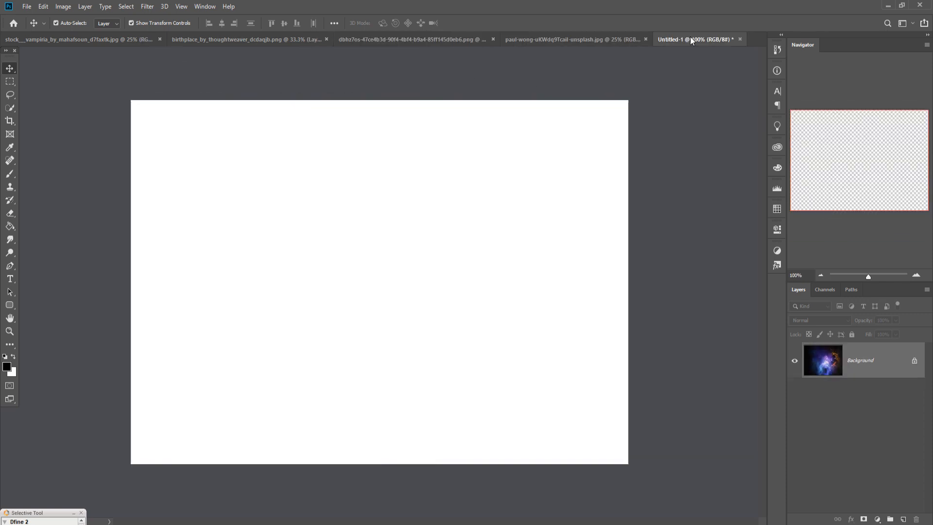
pyautogui.moveTo(443, 523)
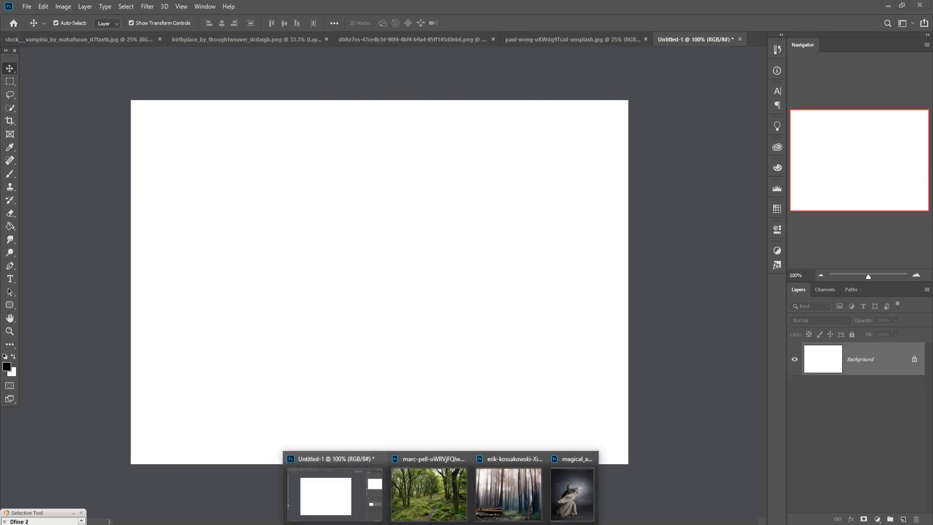
pyautogui.click(428, 493)
pyautogui.moveTo(511, 71); pyautogui.dragTo(542, 57)
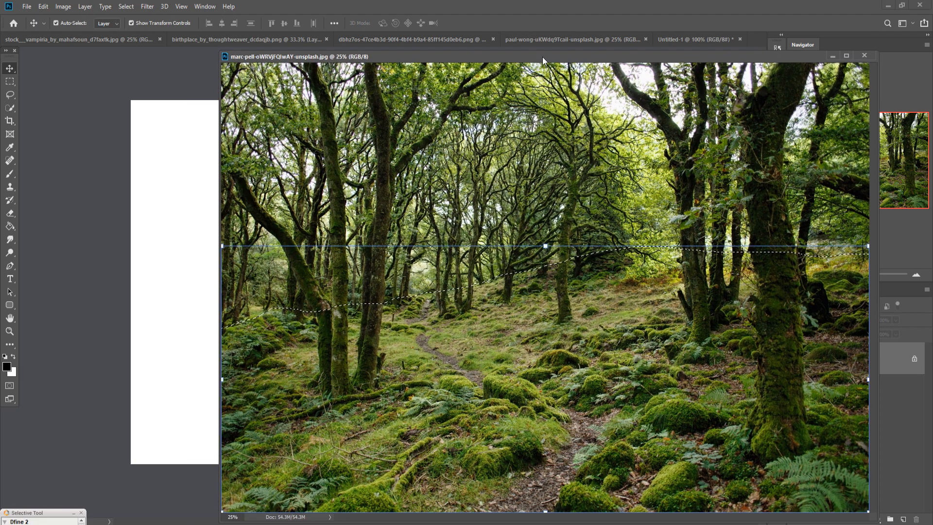
pyautogui.moveTo(502, 362); pyautogui.dragTo(191, 282)
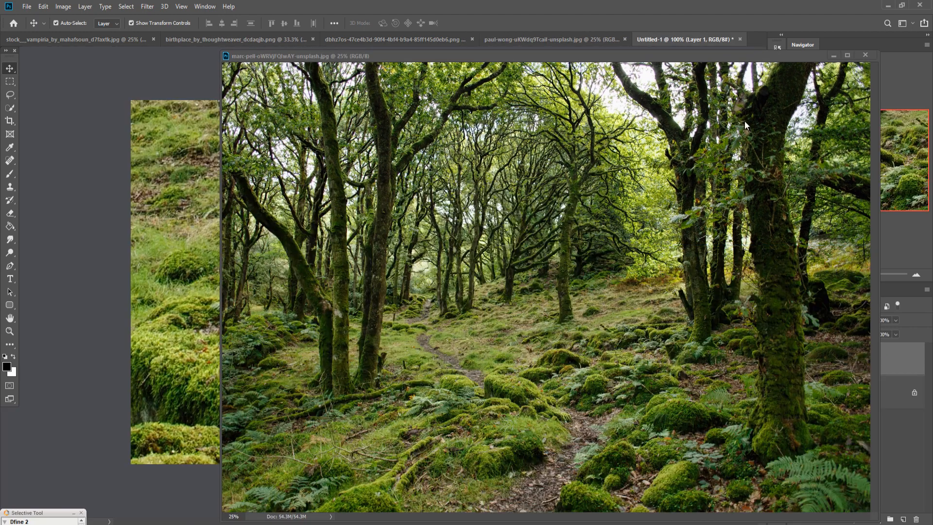
pyautogui.click(834, 55)
# Scale the forest ground to 19.27% and position it across the full width of the canvas's lower half.
pyautogui.moveTo(383, 237); pyautogui.dragTo(406, 418)
pyautogui.moveTo(380, 178); pyautogui.dragTo(384, 261)
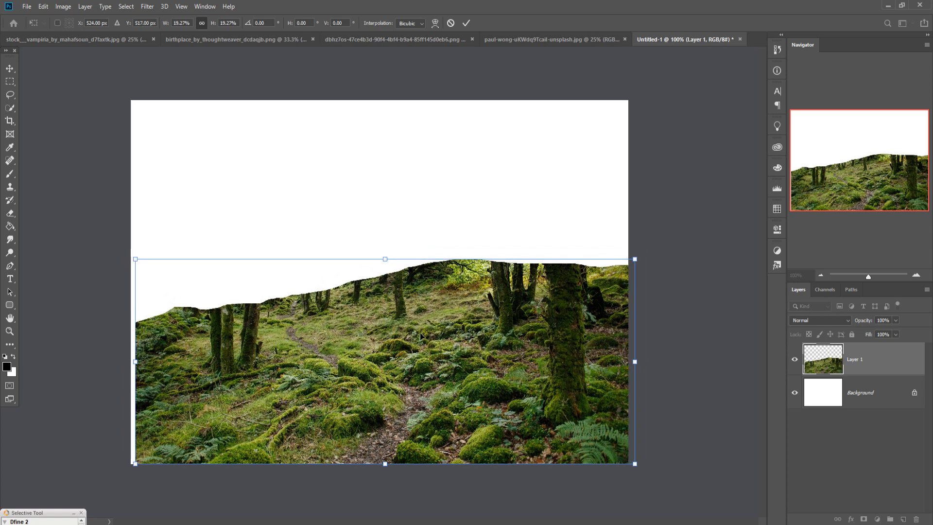
pyautogui.moveTo(421, 335); pyautogui.dragTo(415, 335)
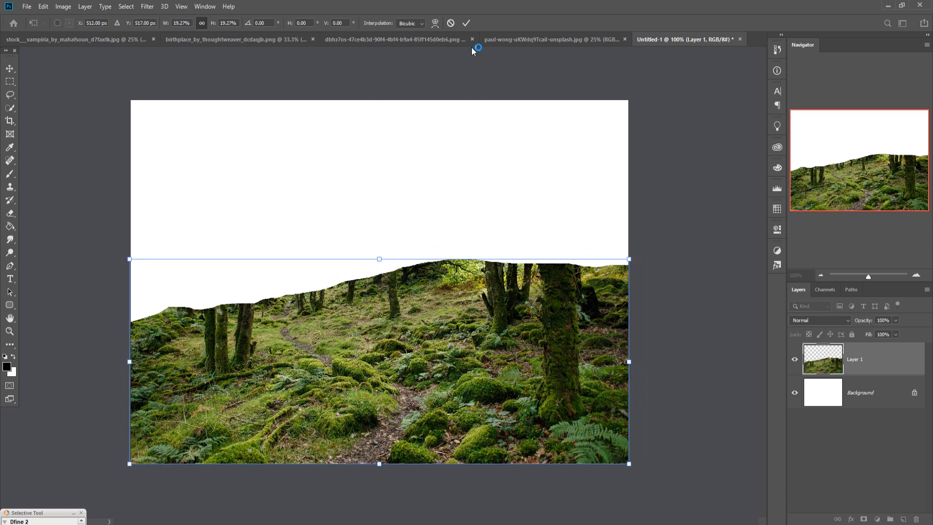
pyautogui.click(465, 24)
# Lasso the group of tree trunks on the left of the forest ground and remove them with Fill.
pyautogui.click(10, 95)
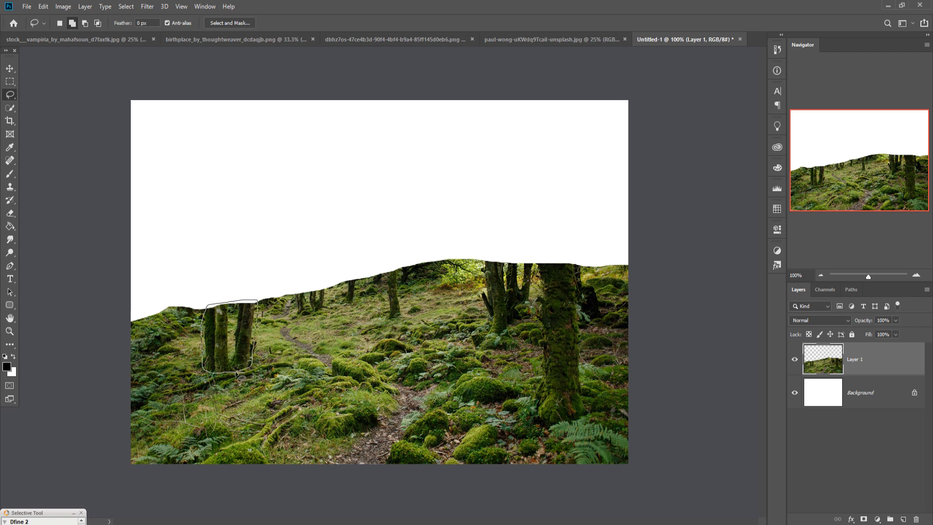
pyautogui.click(44, 7)
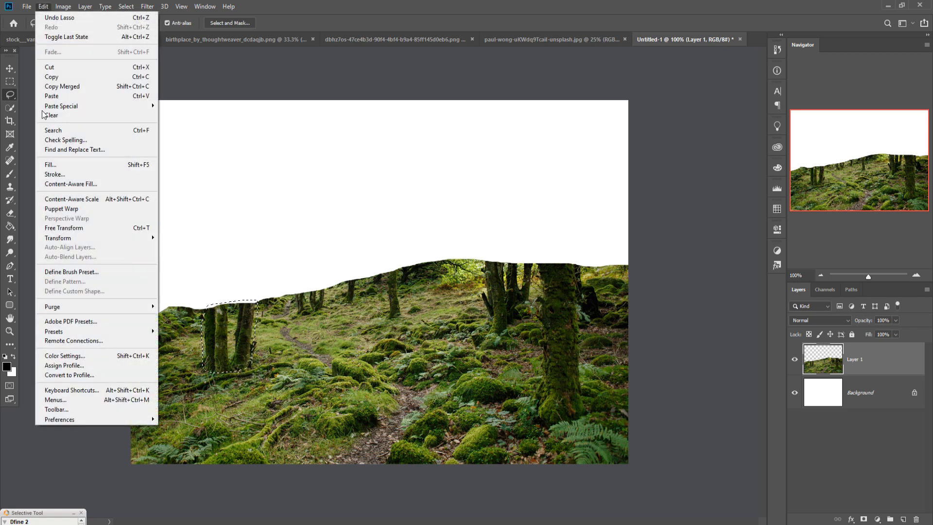
pyautogui.click(48, 162)
pyautogui.click(527, 141)
# Lasso the large tree trunk on the right of the ground, remove it with Fill, and clear the selection.
pyautogui.press('l')
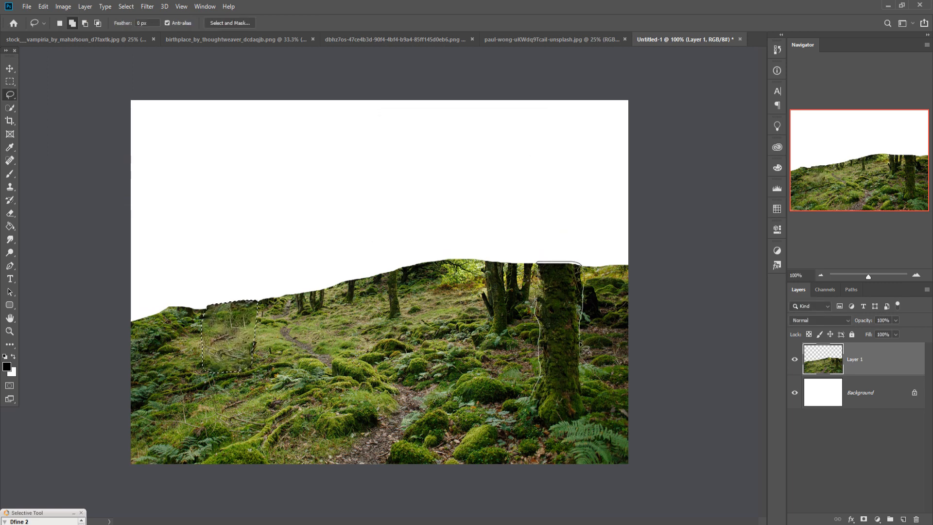
pyautogui.moveTo(539, 415); pyautogui.dragTo(538, 417)
pyautogui.click(44, 7)
pyautogui.click(48, 162)
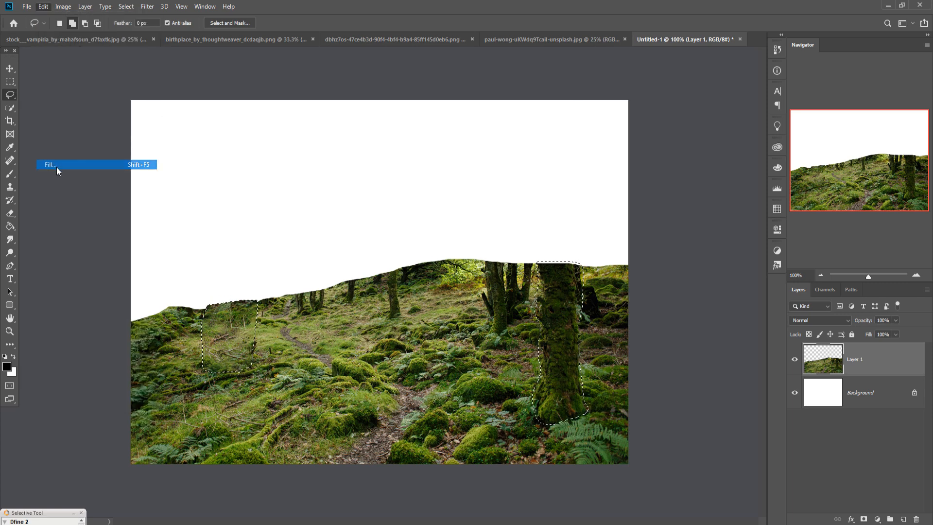
pyautogui.click(527, 144)
pyautogui.click(126, 7)
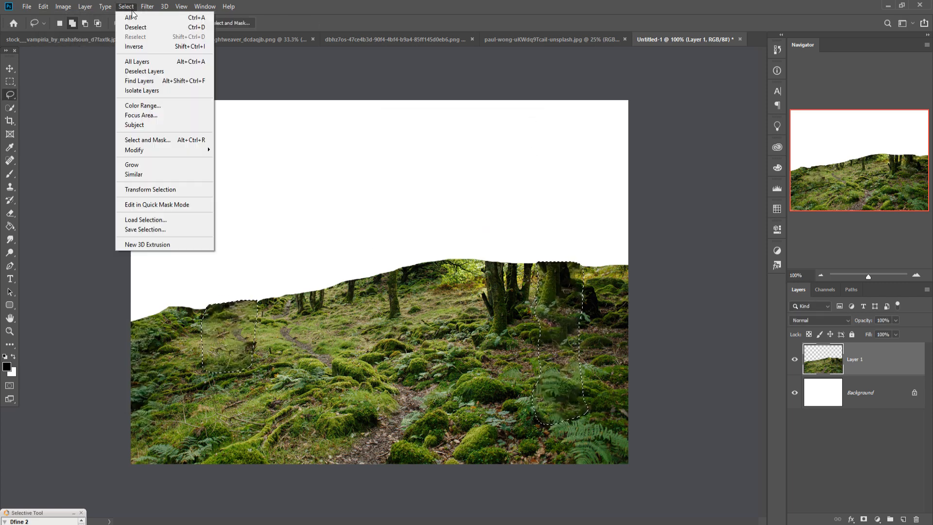
pyautogui.click(136, 26)
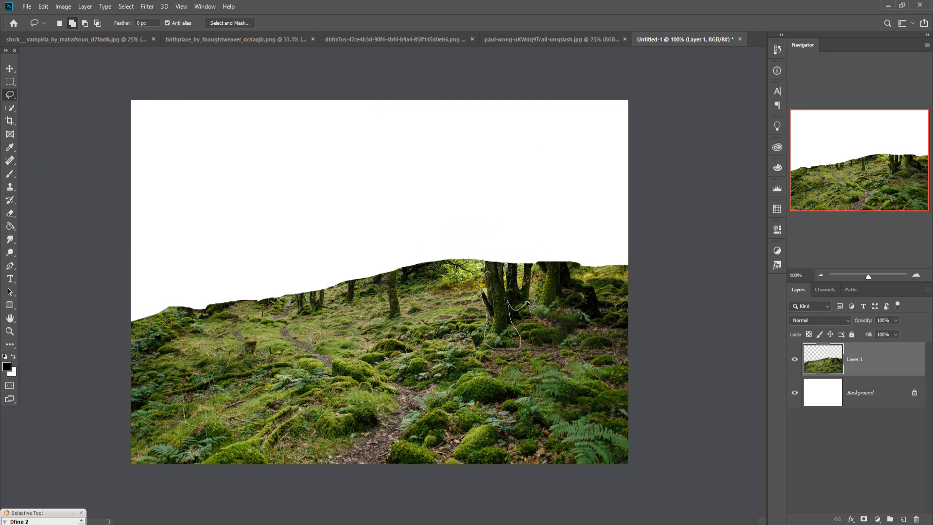
# Lasso the cluster of trunks right of the ground's center, remove it with Fill, and deselect.
pyautogui.moveTo(482, 275); pyautogui.dragTo(484, 254)
pyautogui.click(43, 7)
pyautogui.click(49, 162)
pyautogui.click(525, 142)
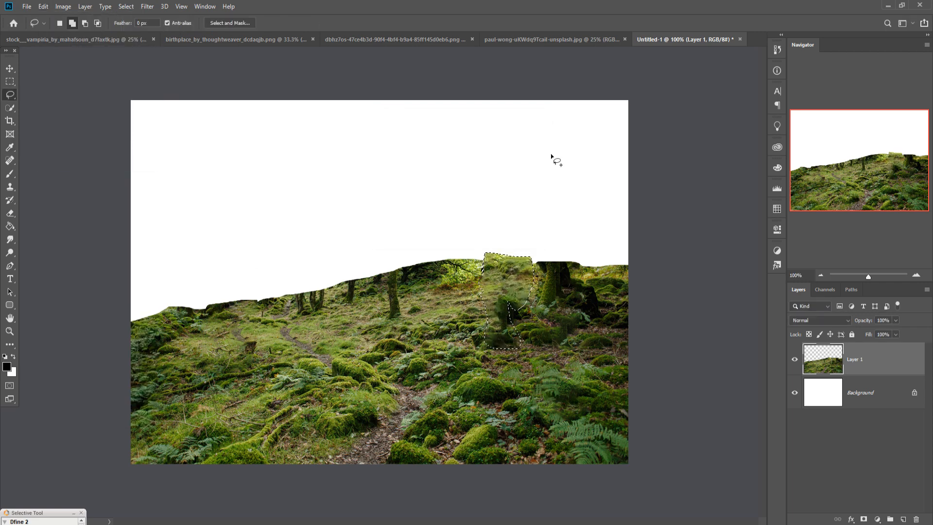
pyautogui.click(126, 6)
pyautogui.click(136, 26)
# Remove the small trunk near the middle of the ridge with Fill and clear its selection.
pyautogui.click(43, 7)
pyautogui.click(48, 162)
pyautogui.click(525, 142)
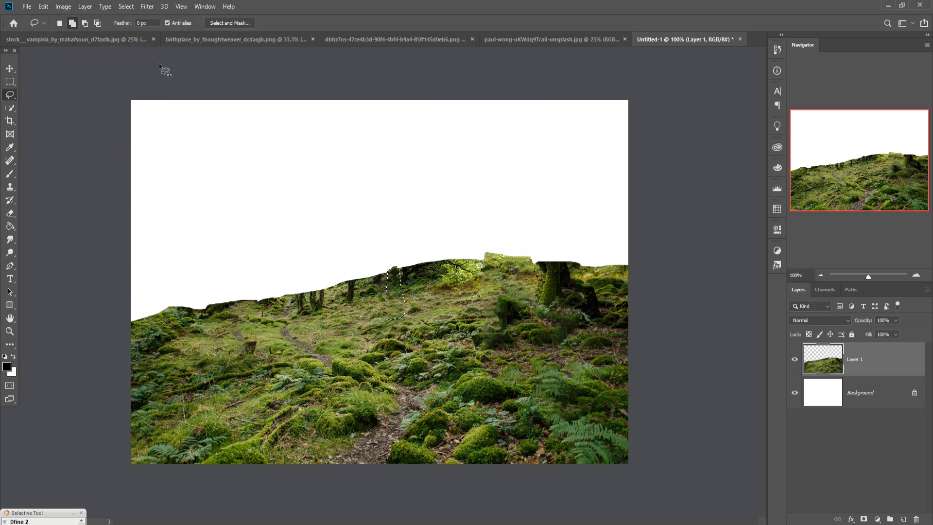
pyautogui.click(126, 7)
pyautogui.click(136, 26)
# Scale the forest ground down into the canvas's lower-left corner and duplicate it as Layer 1 copy.
pyautogui.press('v')
pyautogui.moveTo(637, 256); pyautogui.dragTo(461, 336)
pyautogui.press('Return')
pyautogui.rightClick(878, 368)
pyautogui.click(825, 161)
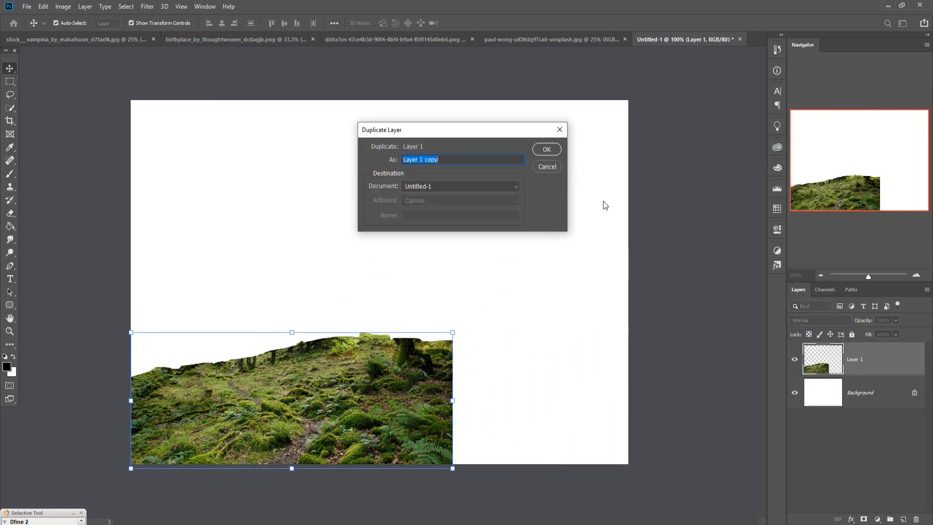
pyautogui.press('Return')
# Flip the duplicated ground horizontally and move it to the canvas's lower-right corner, overlapping the original.
pyautogui.click(43, 6)
pyautogui.moveTo(69, 238)
pyautogui.click(195, 348)
pyautogui.moveTo(325, 392); pyautogui.dragTo(511, 391)
pyautogui.moveTo(437, 390); pyautogui.dragTo(415, 394)
# Add a layer mask to the flipped copy and paint it black along the overlap to blend the seam.
pyautogui.click(863, 519)
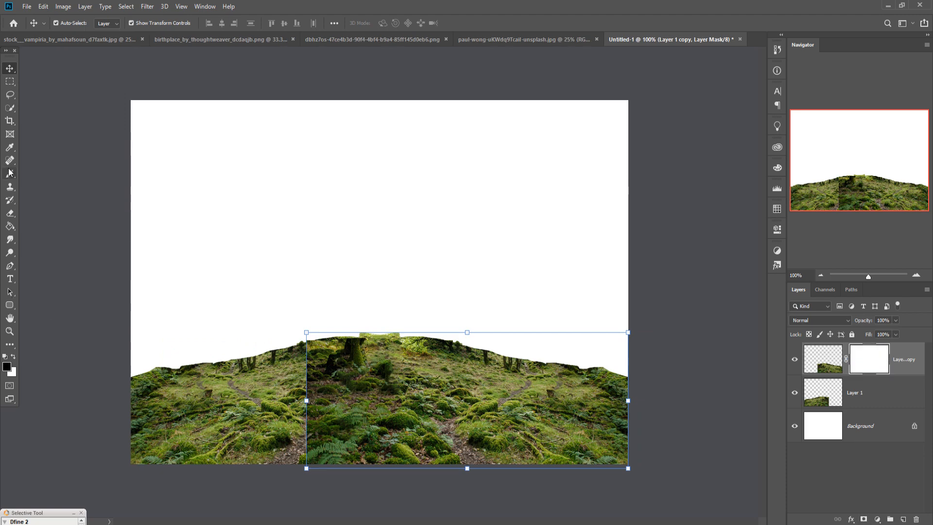
pyautogui.click(10, 174)
pyautogui.moveTo(313, 352); pyautogui.dragTo(325, 482)
pyautogui.moveTo(333, 461)
pyautogui.mouseDown()
pyautogui.moveTo(348, 498)
pyautogui.moveTo(379, 427)
pyautogui.moveTo(354, 364)
pyautogui.moveTo(335, 439)
pyautogui.mouseUp()
# Merge the flipped copy and Layer 1 into a single ground layer.
pyautogui.click(9, 69)
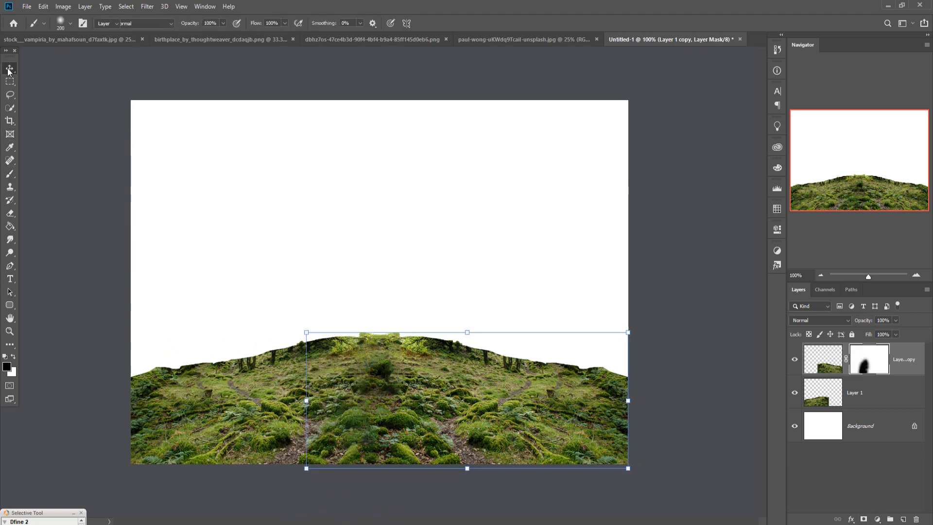
pyautogui.click(906, 358)
pyautogui.keyDown('ctrl'); pyautogui.click(905, 392); pyautogui.keyUp('ctrl')
pyautogui.rightClick(908, 360)
pyautogui.click(892, 396)
# Duplicate the merged ground as Layer 1 copy 2, then rotate it slightly and shift it up and to the right.
pyautogui.rightClick(892, 360)
pyautogui.click(845, 159)
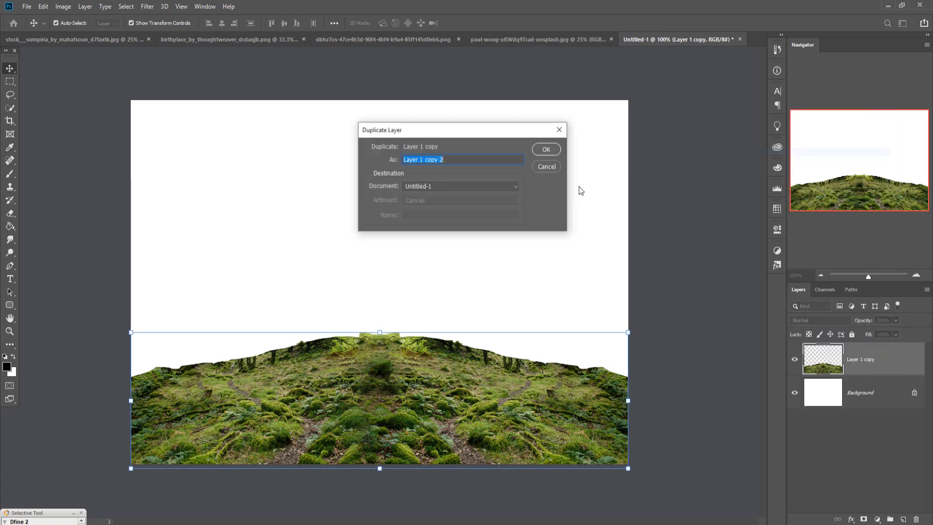
pyautogui.click(545, 150)
pyautogui.moveTo(389, 354); pyautogui.dragTo(408, 389)
pyautogui.moveTo(640, 273); pyautogui.dragTo(642, 280)
pyautogui.moveTo(461, 336); pyautogui.dragTo(464, 329)
pyautogui.moveTo(640, 275); pyautogui.dragTo(142, 446)
pyautogui.moveTo(301, 361); pyautogui.dragTo(321, 390)
pyautogui.press('Return')
# Mask Layer 1 copy 2 and paint out its center and lower-left part to blend it into the ground.
pyautogui.click(863, 519)
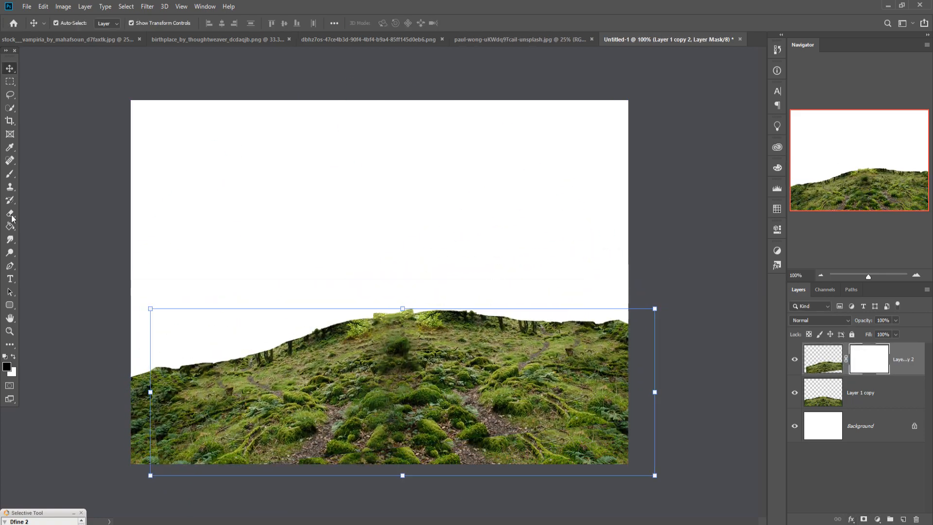
pyautogui.click(10, 173)
pyautogui.moveTo(396, 328)
pyautogui.mouseDown()
pyautogui.moveTo(425, 439)
pyautogui.moveTo(435, 441)
pyautogui.moveTo(416, 312)
pyautogui.moveTo(358, 355)
pyautogui.moveTo(405, 496)
pyautogui.moveTo(211, 492)
pyautogui.mouseUp()
# Duplicate Layer 1 copy 2 with its mask, then enlarge the duplicate and place it over the lower-left ground.
pyautogui.rightClick(911, 368)
pyautogui.click(806, 152)
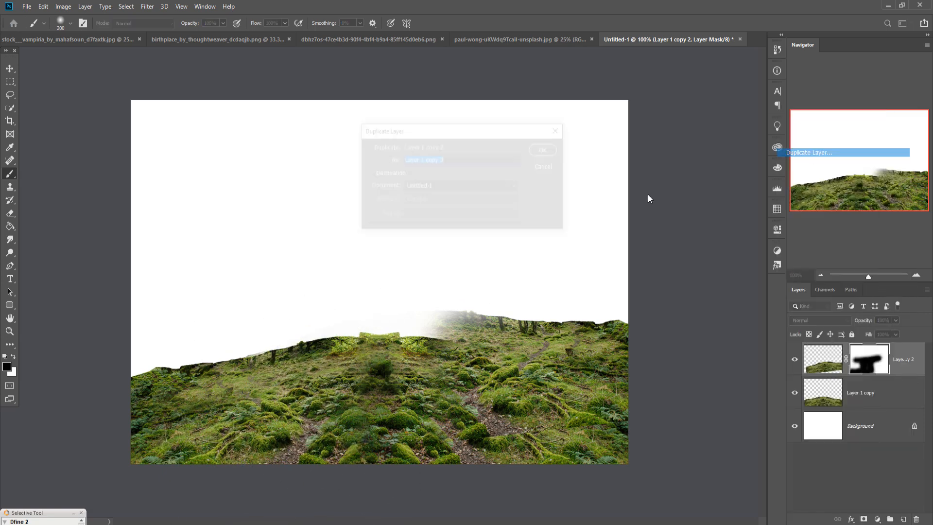
pyautogui.click(542, 149)
pyautogui.click(9, 68)
pyautogui.moveTo(574, 364); pyautogui.dragTo(403, 406)
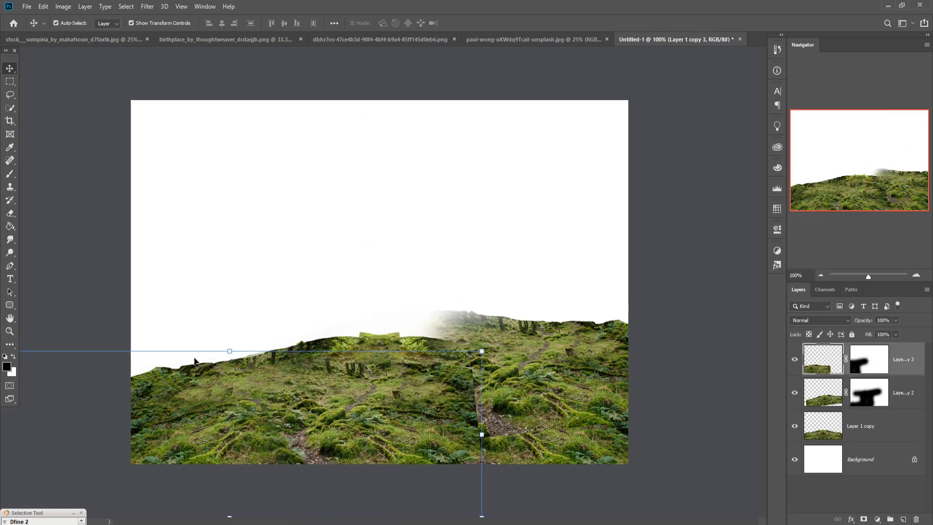
pyautogui.moveTo(229, 350); pyautogui.dragTo(226, 309)
pyautogui.moveTo(350, 416); pyautogui.dragTo(319, 434)
pyautogui.moveTo(535, 314)
pyautogui.mouseDown()
pyautogui.moveTo(542, 338)
pyautogui.moveTo(536, 314)
pyautogui.mouseUp()
pyautogui.press('Return')
# Paint black on the mask of Layer 1 copy 3 to hide its upper edge and right seam.
pyautogui.click(869, 361)
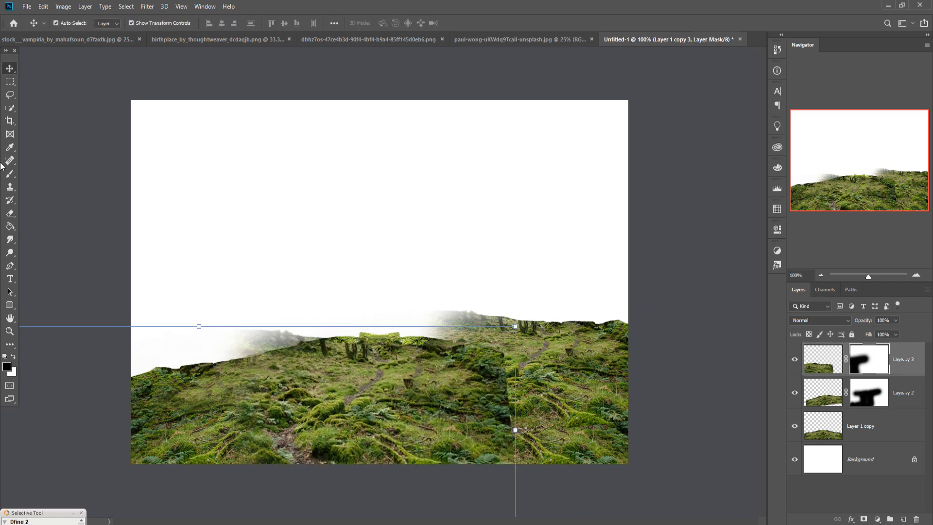
pyautogui.click(10, 173)
pyautogui.moveTo(275, 316)
pyautogui.mouseDown()
pyautogui.moveTo(383, 356)
pyautogui.moveTo(292, 400)
pyautogui.moveTo(510, 447)
pyautogui.moveTo(379, 369)
pyautogui.mouseUp()
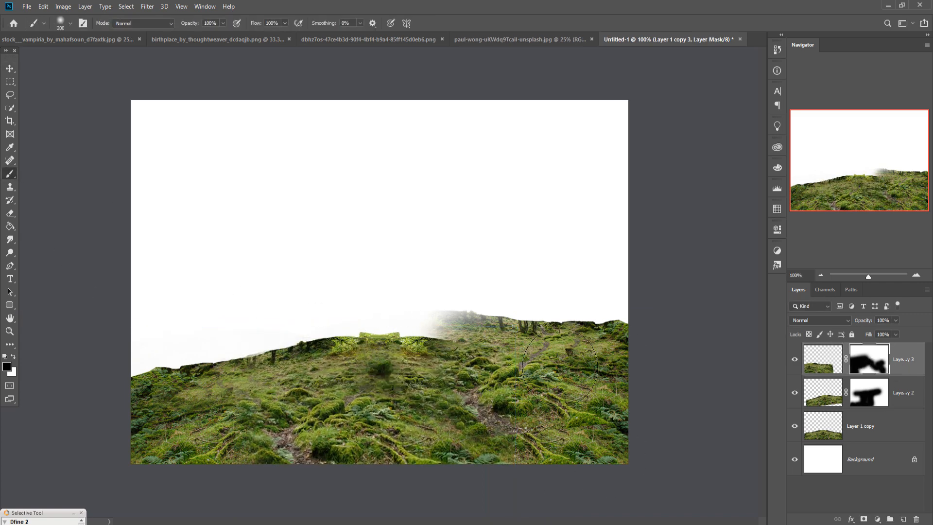
# Duplicate Layer 1 copy 3 with its mask as Layer 1 copy 4.
pyautogui.click(8, 69)
pyautogui.rightClick(394, 390)
pyautogui.rightClick(917, 361)
pyautogui.click(816, 152)
pyautogui.click(542, 150)
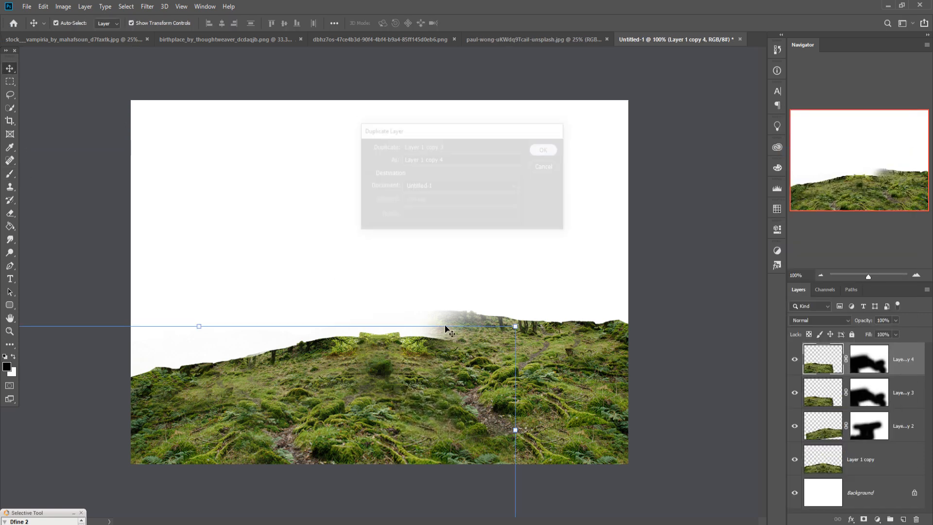
# Enlarge Layer 1 copy 4 to 134.85% and position it as foreground over the canvas's lower-left area.
pyautogui.moveTo(367, 401); pyautogui.dragTo(232, 329)
pyautogui.moveTo(373, 358); pyautogui.dragTo(709, 356)
pyautogui.moveTo(436, 384); pyautogui.dragTo(273, 411)
pyautogui.moveTo(324, 402); pyautogui.dragTo(318, 404)
pyautogui.moveTo(370, 425); pyautogui.dragTo(370, 408)
pyautogui.moveTo(543, 210); pyautogui.dragTo(400, 258)
pyautogui.moveTo(257, 395); pyautogui.dragTo(348, 381)
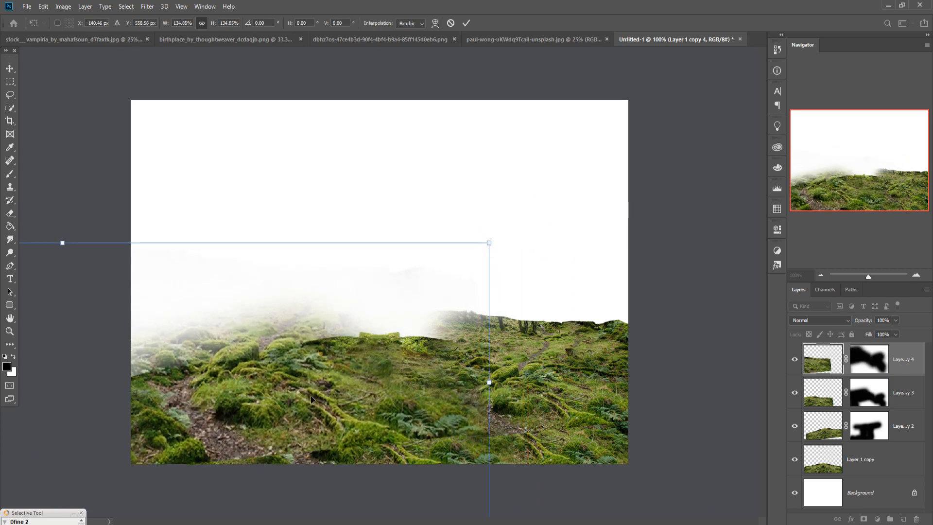
pyautogui.click(464, 26)
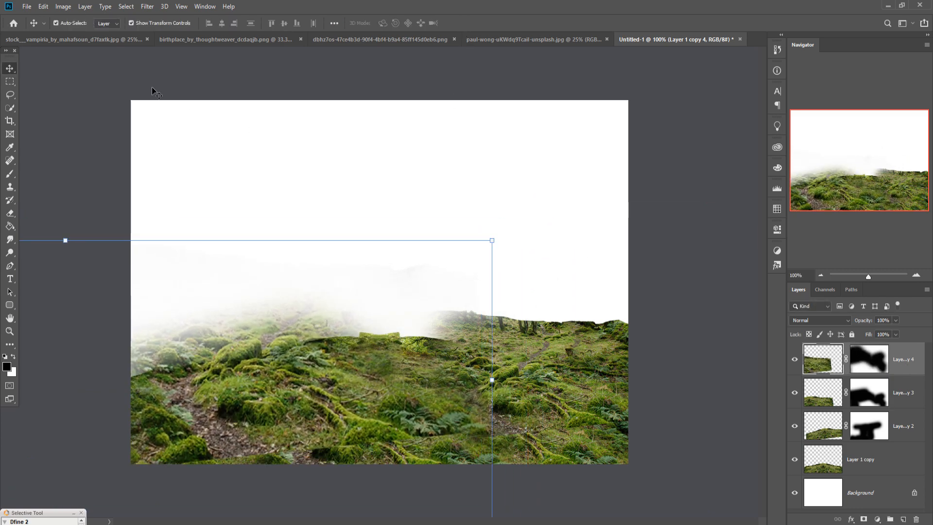
# Duplicate Layer 1 copy 4 as Layer 1 copy 5 and move the duplicate toward the right of the foreground.
pyautogui.rightClick(917, 366)
pyautogui.click(804, 154)
pyautogui.click(546, 140)
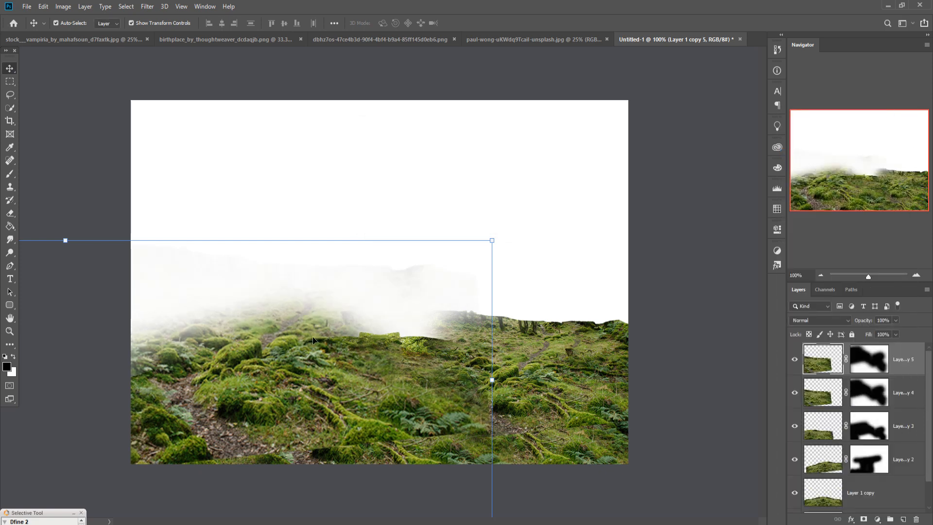
pyautogui.moveTo(322, 339); pyautogui.dragTo(486, 338)
pyautogui.moveTo(485, 338); pyautogui.dragTo(479, 324)
# Rotate Layer 1 copy 5 by 11.60° and move it up to blend with the surrounding ground.
pyautogui.click(715, 234)
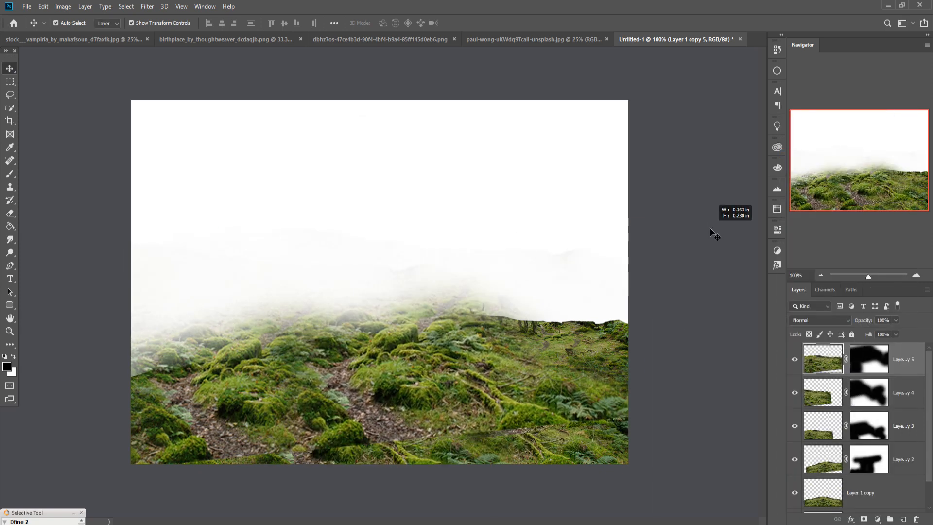
pyautogui.click(535, 302)
pyautogui.moveTo(677, 228); pyautogui.dragTo(696, 324)
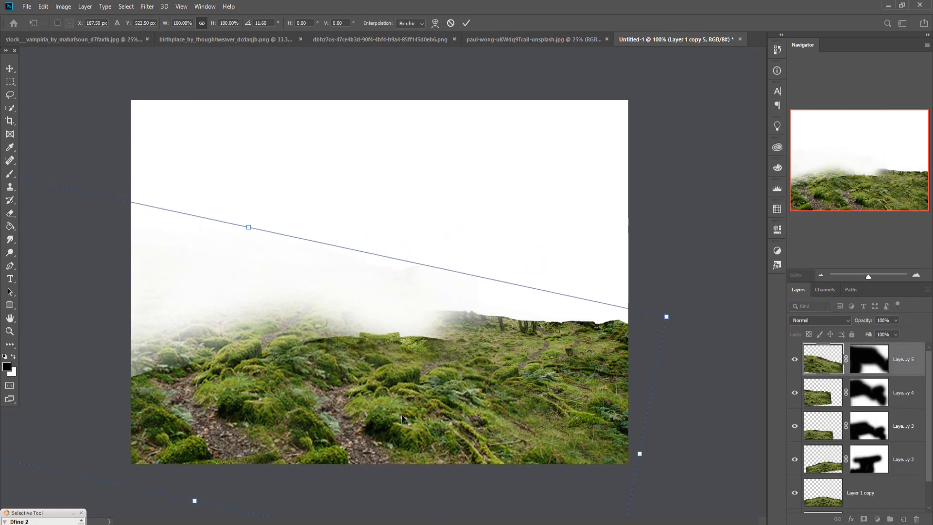
pyautogui.moveTo(390, 421); pyautogui.dragTo(402, 388)
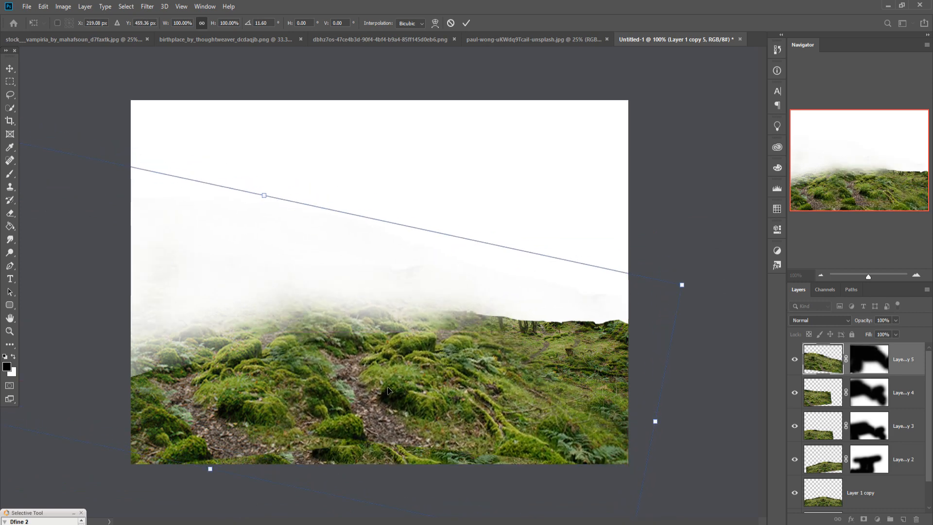
pyautogui.press('Return')
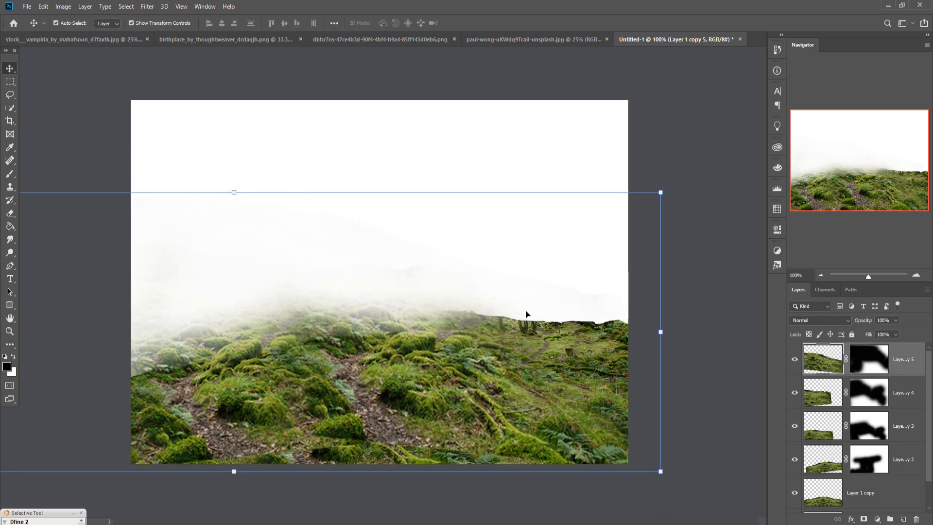
# Merge all the ground layers into one, add a layer mask, and reselect the layer's image.
pyautogui.keyDown('shift'); pyautogui.click(895, 491); pyautogui.keyUp('shift')
pyautogui.rightClick(907, 365)
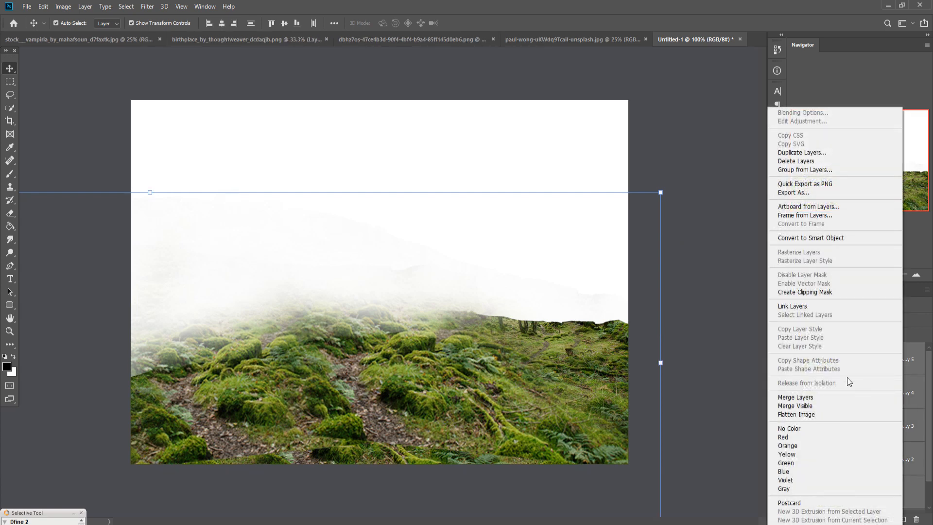
pyautogui.click(827, 397)
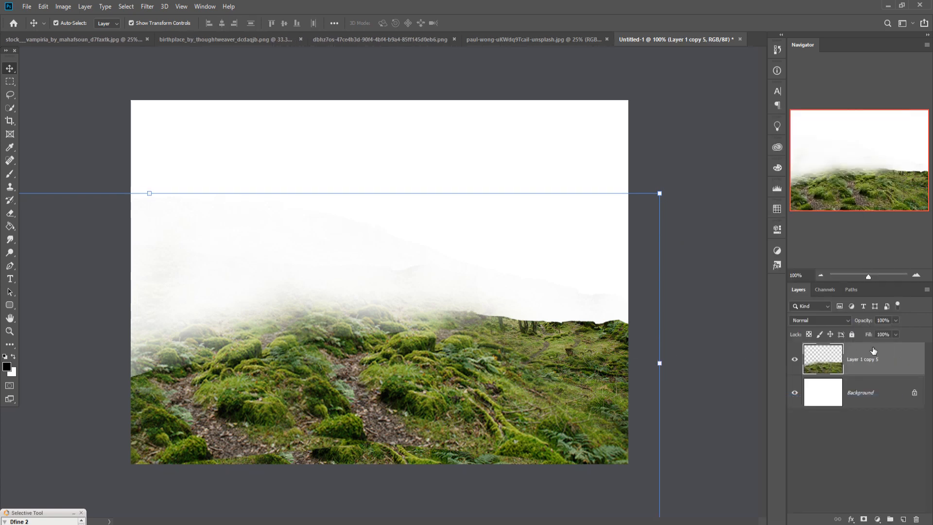
pyautogui.click(864, 519)
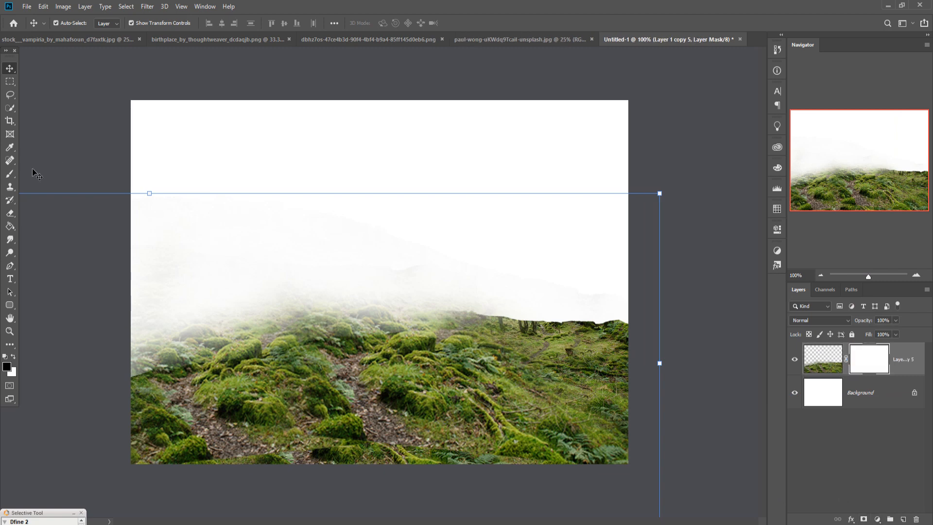
pyautogui.click(822, 359)
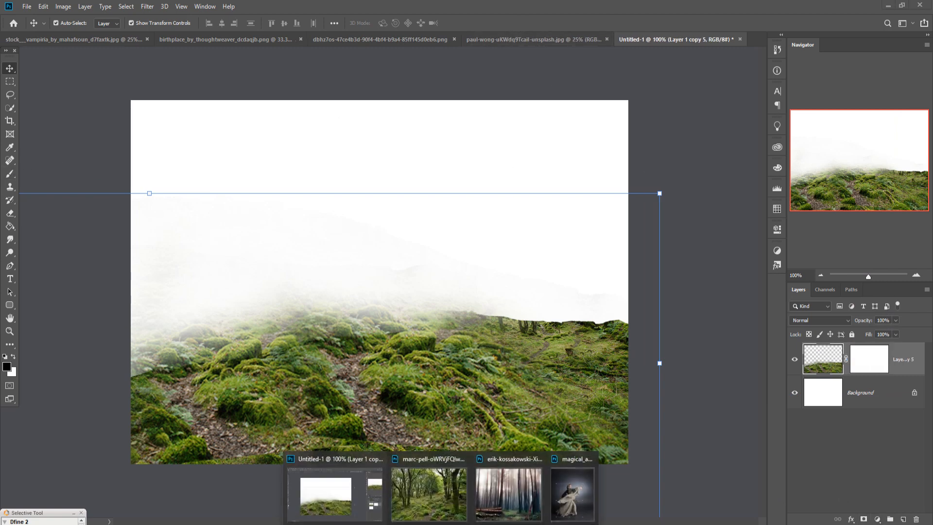
# Add the erik-kossakowski forest photo to the composite as a new layer and minimize its source window.
pyautogui.click(510, 483)
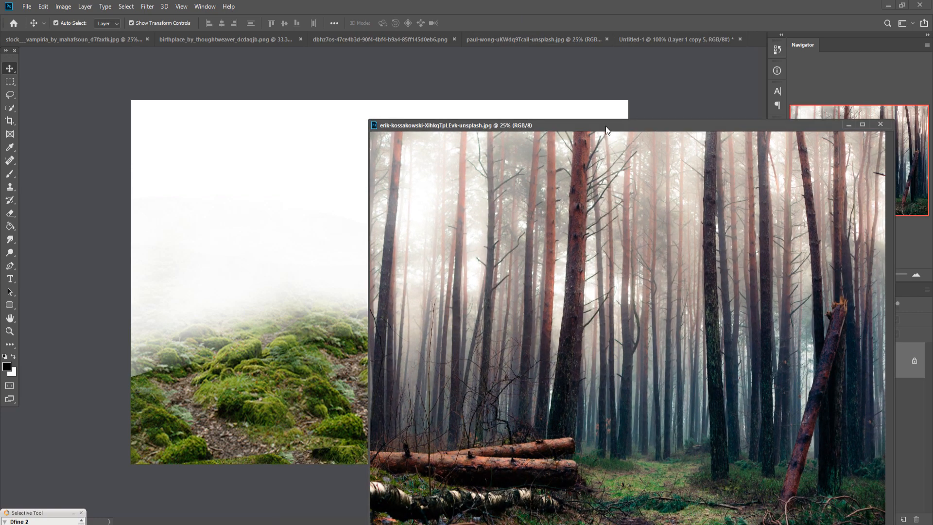
pyautogui.moveTo(605, 126); pyautogui.dragTo(567, 125)
pyautogui.moveTo(276, 204); pyautogui.dragTo(276, 206)
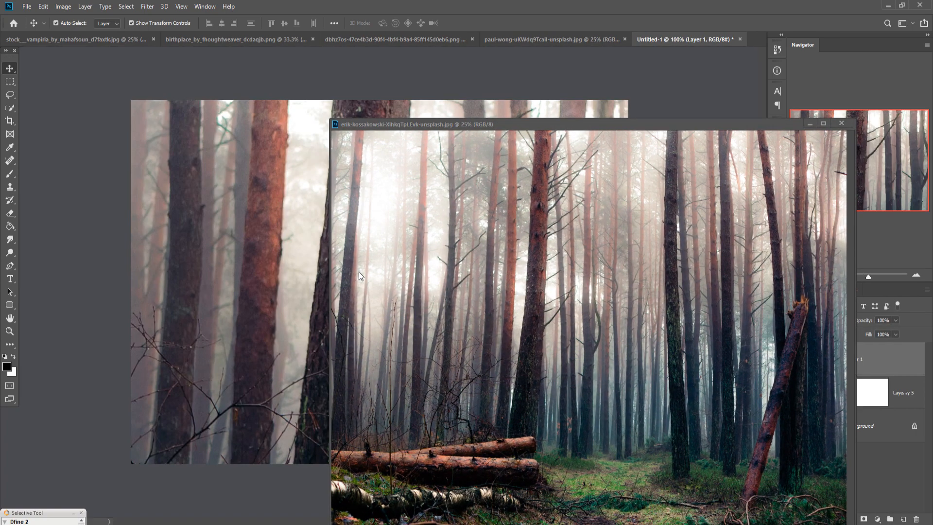
pyautogui.click(808, 124)
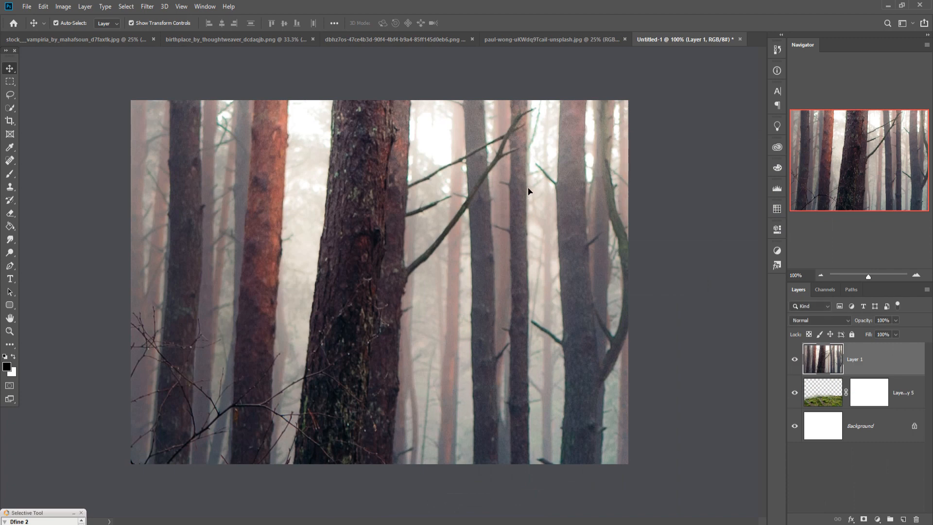
# Scale the forest Layer 1 to 50.07% and place it beneath the ground layer, lining its trees up behind the moss.
pyautogui.hotkey('ctrl', '-')
pyautogui.hotkey('ctrl', '-')
pyautogui.hotkey('ctrl', '-')
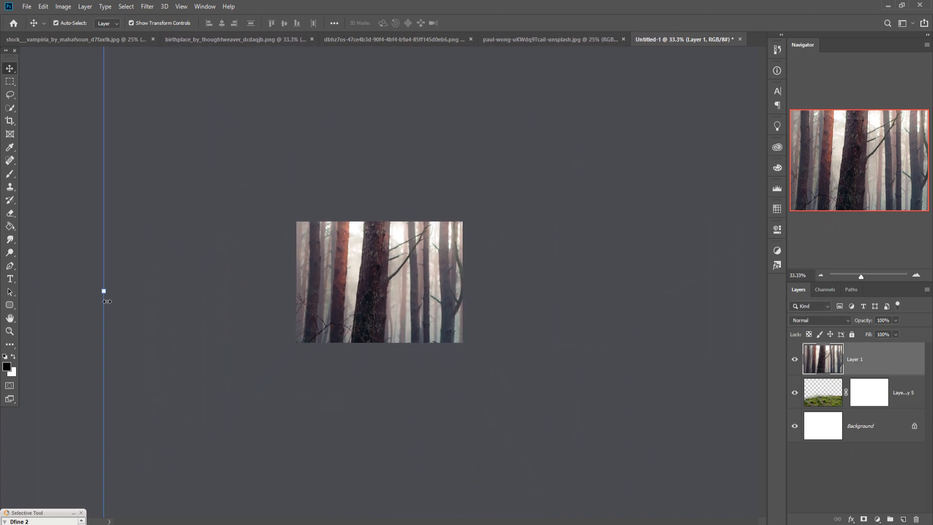
pyautogui.moveTo(106, 301); pyautogui.dragTo(450, 322)
pyautogui.moveTo(702, 328); pyautogui.dragTo(371, 221)
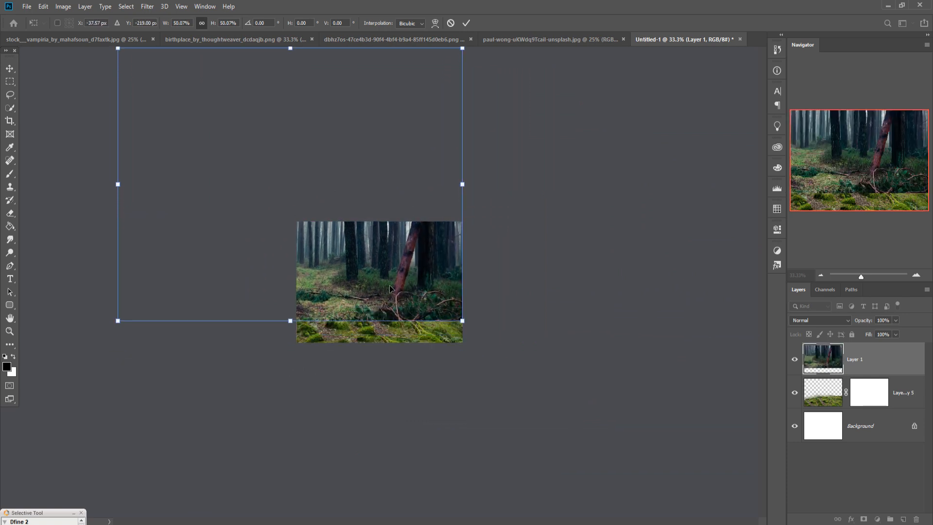
pyautogui.click(466, 23)
pyautogui.hotkey('ctrl', '[')
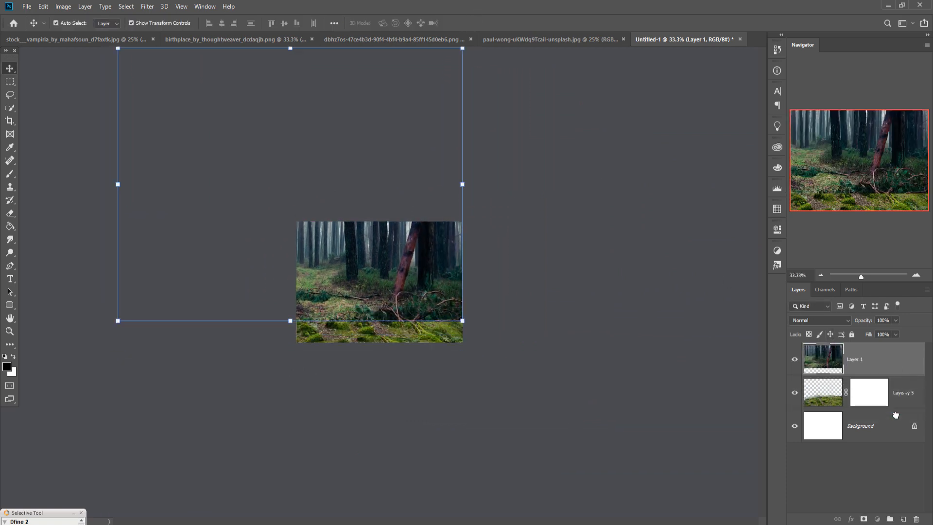
pyautogui.moveTo(393, 267); pyautogui.dragTo(387, 279)
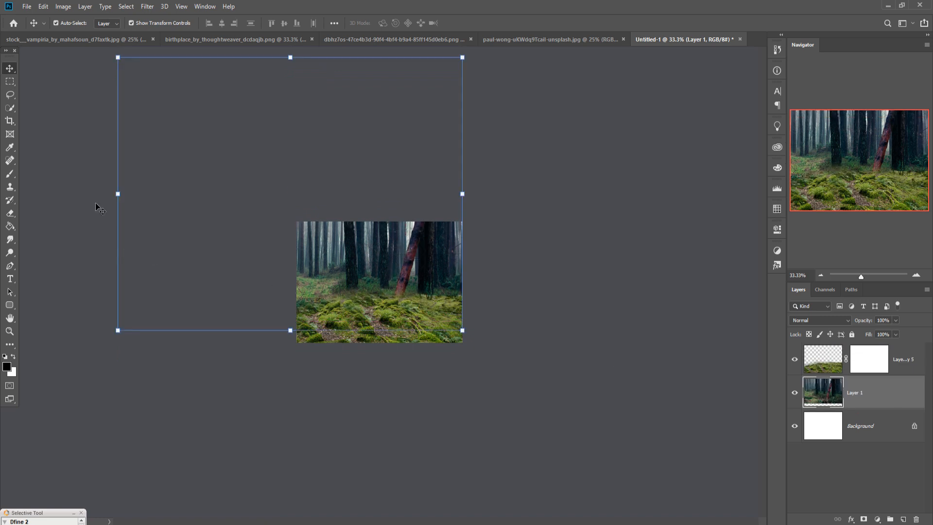
# Shrink the forest layer further, to 50.39% in the last transform, and fit it across the canvas width behind the ground.
pyautogui.moveTo(118, 197); pyautogui.dragTo(182, 195)
pyautogui.moveTo(381, 268); pyautogui.dragTo(386, 287)
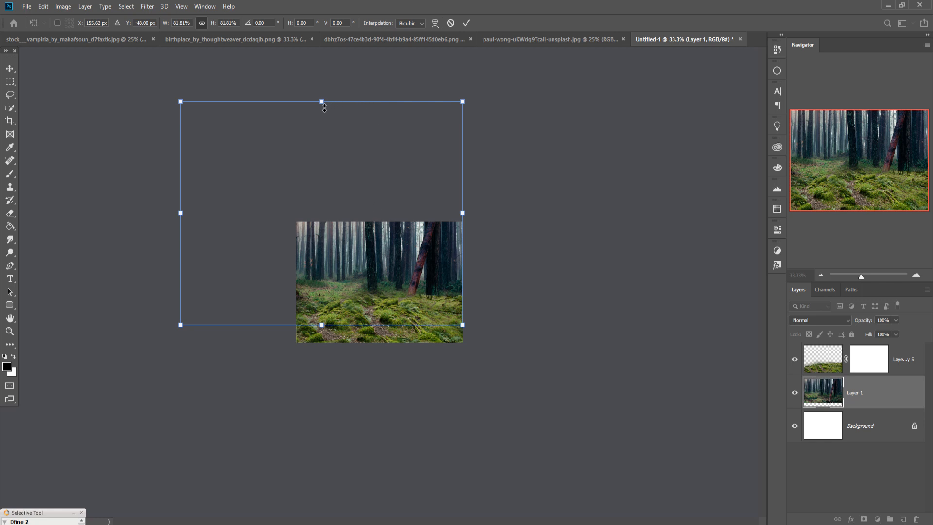
pyautogui.moveTo(324, 108); pyautogui.dragTo(316, 160)
pyautogui.moveTo(384, 238); pyautogui.dragTo(432, 239)
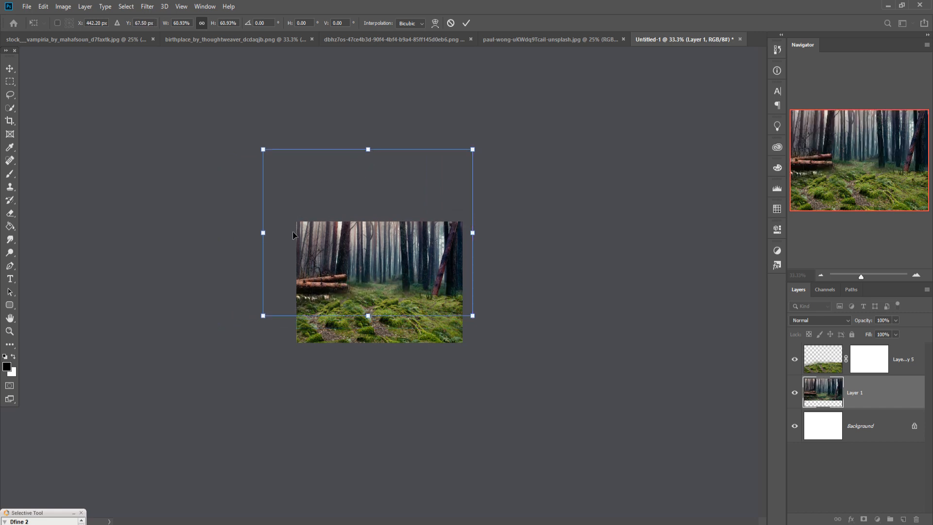
pyautogui.moveTo(269, 237)
pyautogui.mouseDown()
pyautogui.moveTo(289, 264)
pyautogui.moveTo(279, 232)
pyautogui.moveTo(265, 234)
pyautogui.mouseUp()
pyautogui.moveTo(369, 151); pyautogui.dragTo(384, 192)
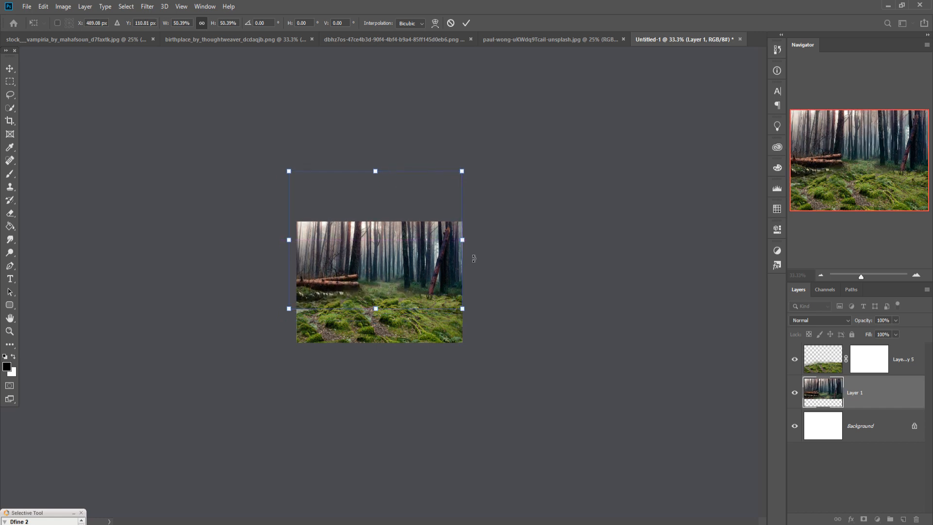
pyautogui.click(465, 23)
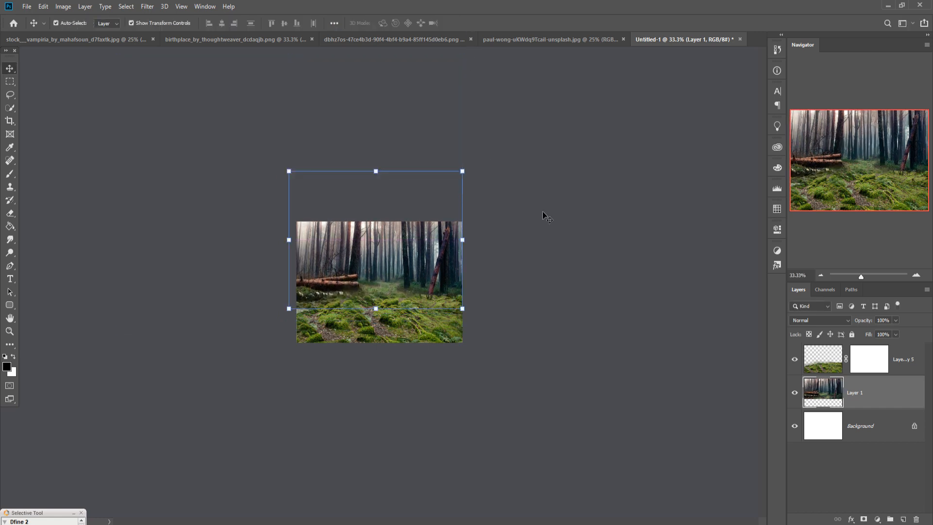
# Lasso the stacked red logs on the forest layer, replace them with surrounding forest using Fill, and deselect.
pyautogui.click(10, 95)
pyautogui.hotkey('ctrl', '1')
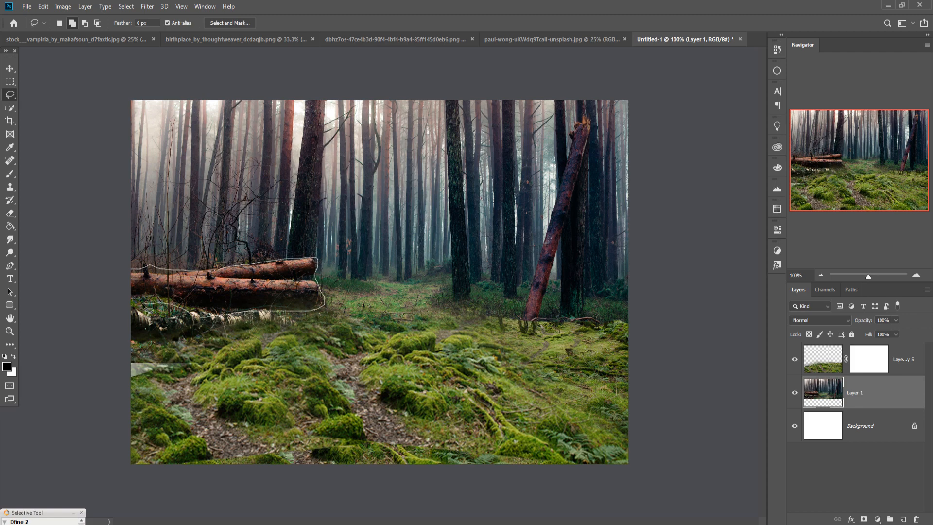
pyautogui.moveTo(128, 272); pyautogui.dragTo(130, 273)
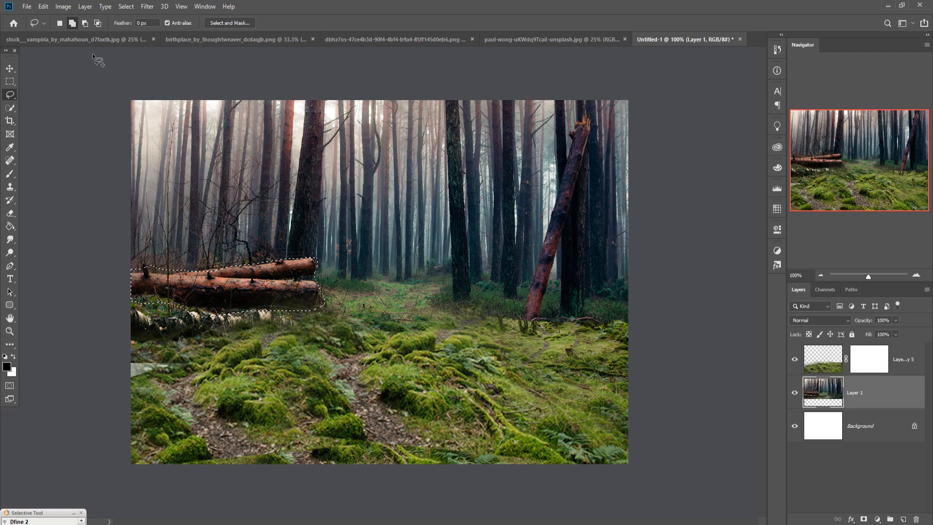
pyautogui.click(40, 6)
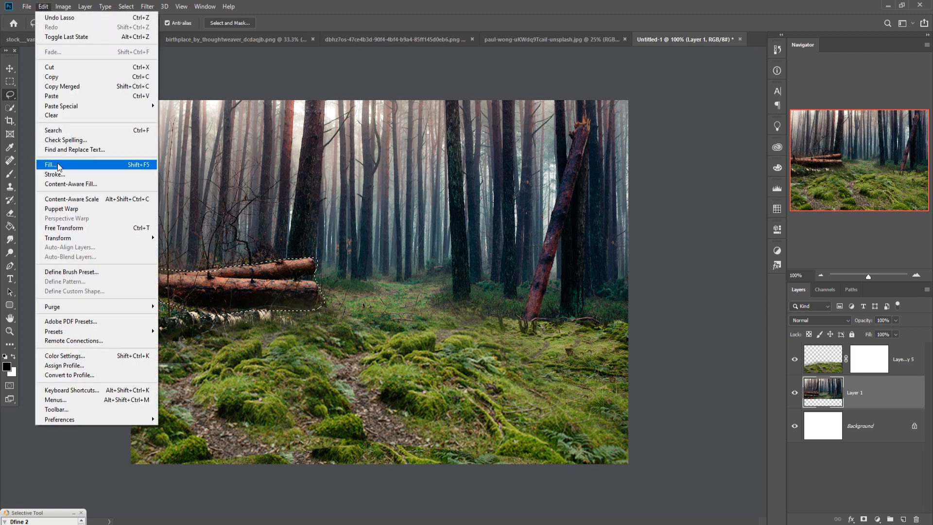
pyautogui.click(54, 164)
pyautogui.click(527, 142)
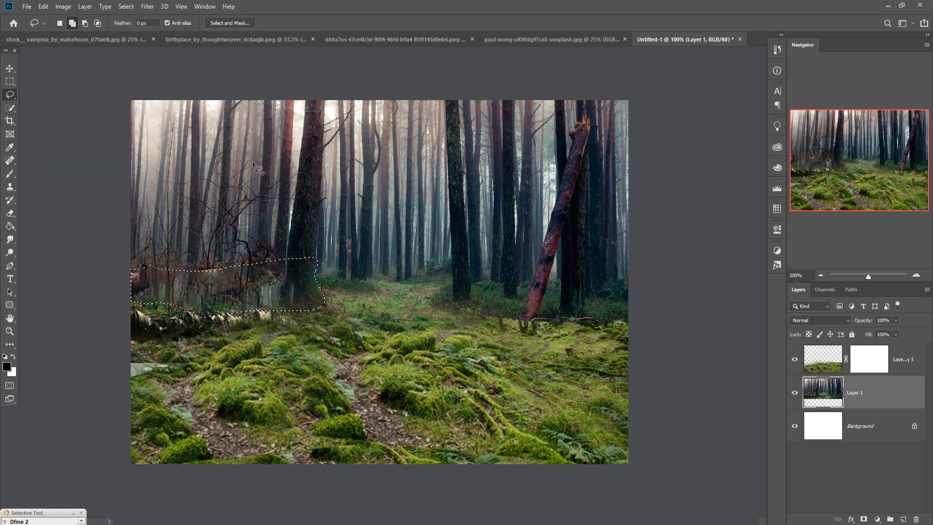
pyautogui.click(129, 7)
pyautogui.click(135, 28)
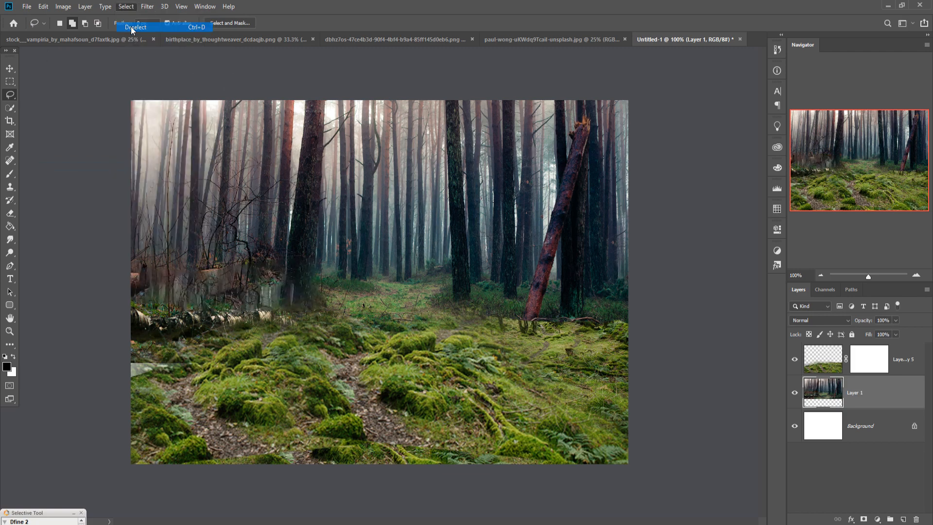
# On the Layer 1 copy 5 ground layer, lasso the area around the fallen birch log, fill it with mossy ground, and deselect.
pyautogui.click(12, 71)
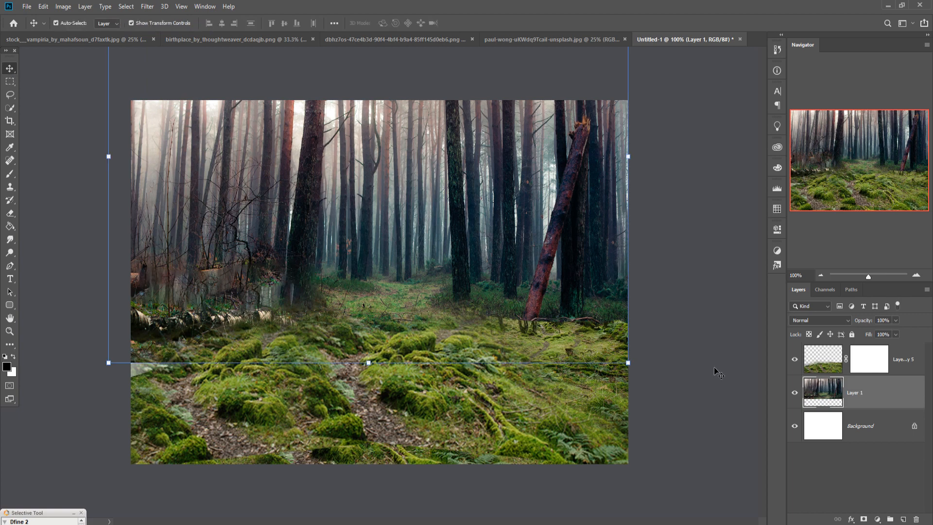
pyautogui.click(910, 365)
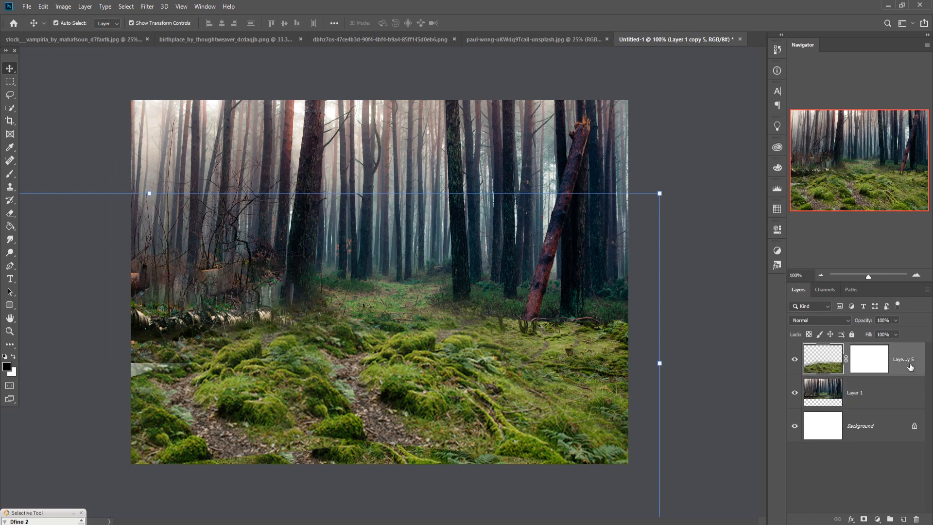
pyautogui.moveTo(345, 331); pyautogui.dragTo(344, 331)
pyautogui.click(9, 94)
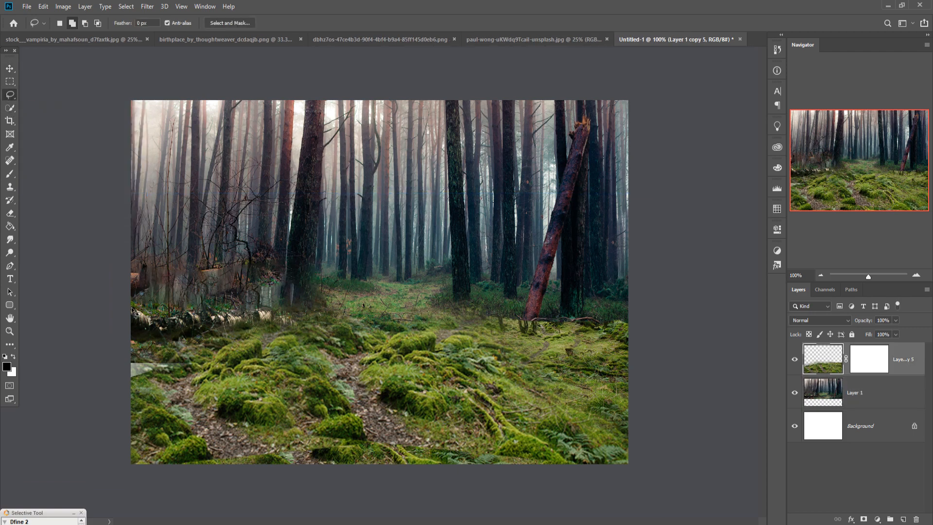
pyautogui.moveTo(132, 310); pyautogui.dragTo(249, 305)
pyautogui.moveTo(197, 342)
pyautogui.mouseDown()
pyautogui.moveTo(142, 346)
pyautogui.moveTo(132, 307)
pyautogui.mouseUp()
pyautogui.click(43, 7)
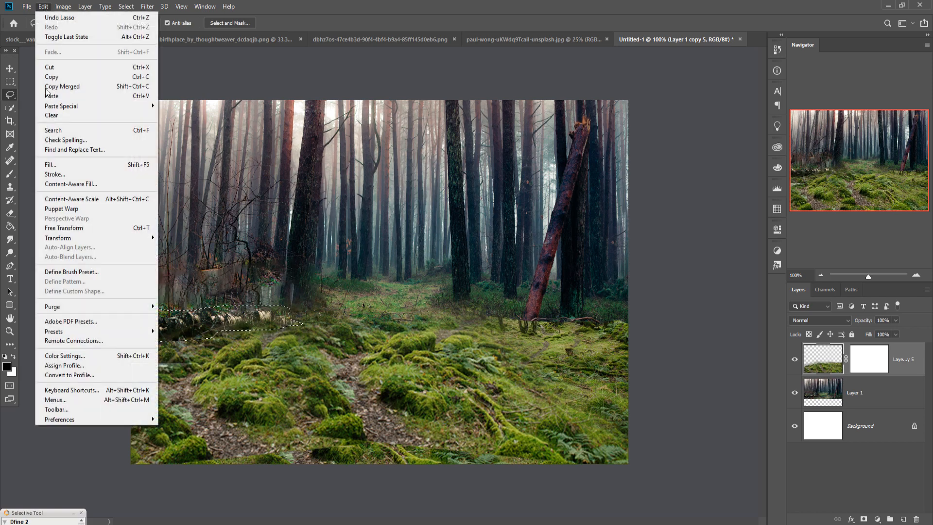
pyautogui.click(50, 163)
pyautogui.click(532, 146)
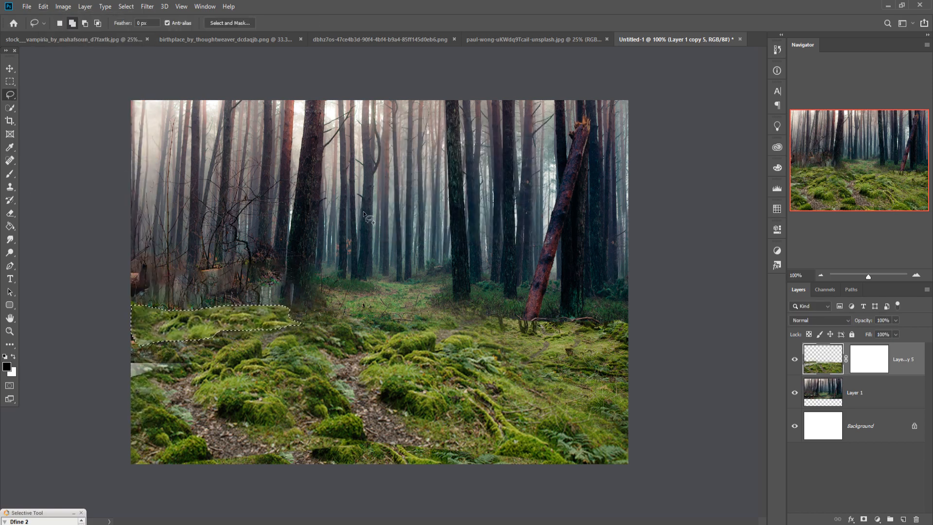
pyautogui.click(125, 7)
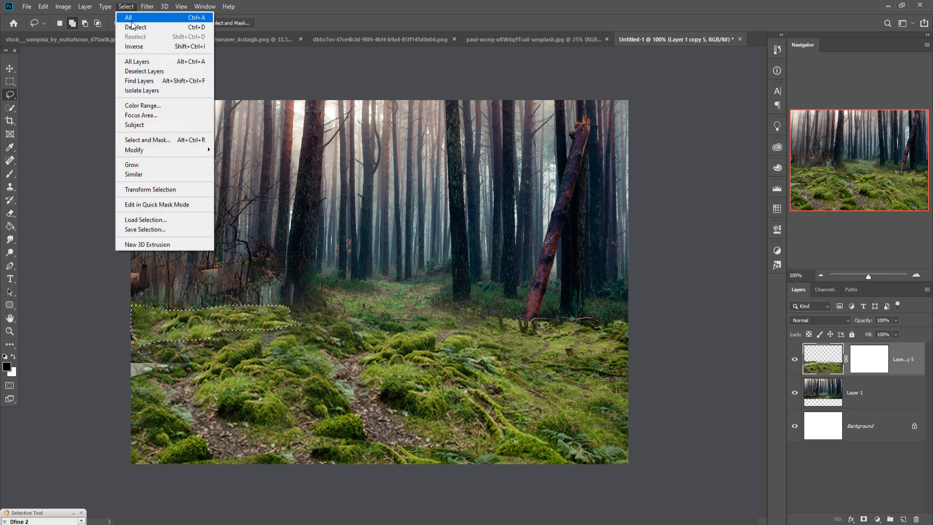
pyautogui.click(137, 29)
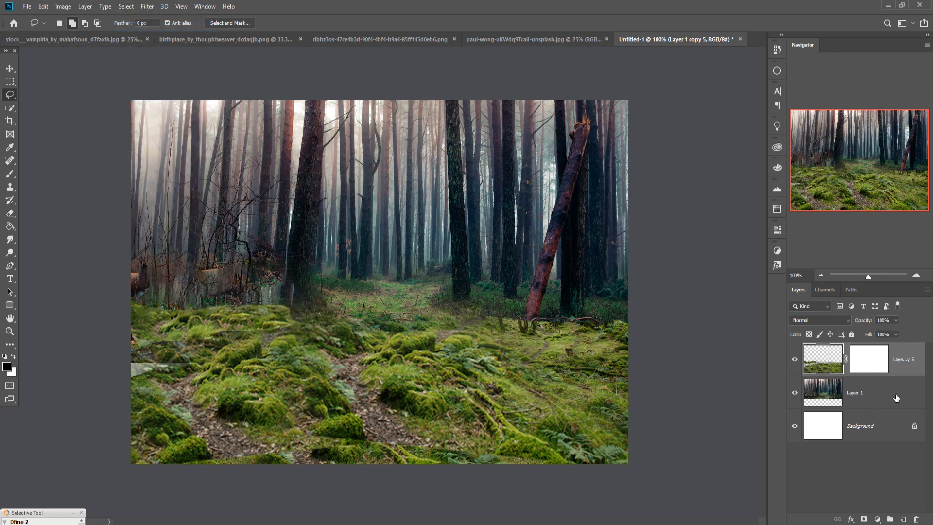
# Mask out the ground layer's upper-left edge with black, using a soft brush reduced to size 100.
pyautogui.click(868, 363)
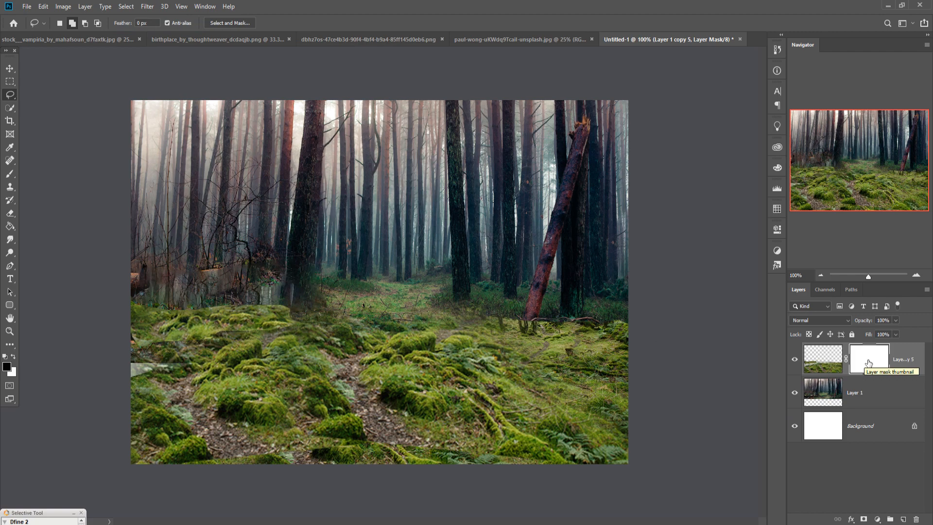
pyautogui.click(10, 174)
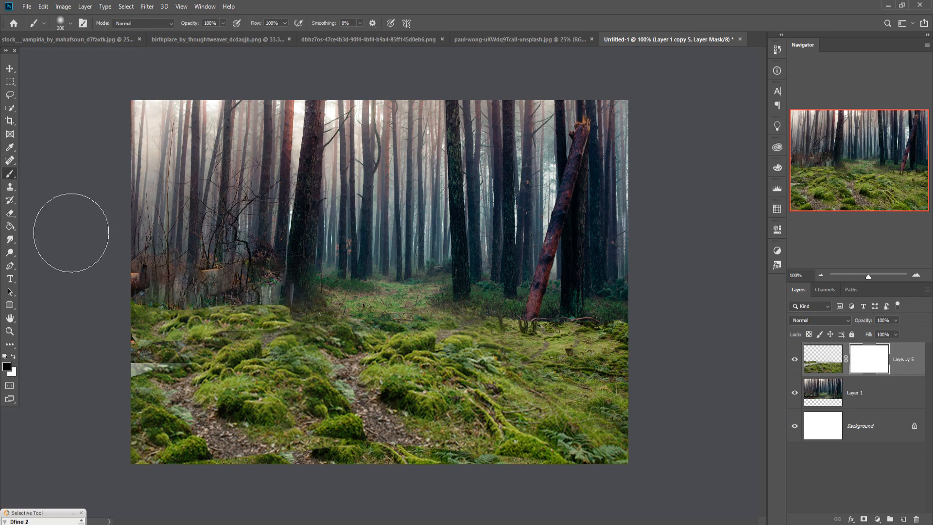
pyautogui.click(143, 274)
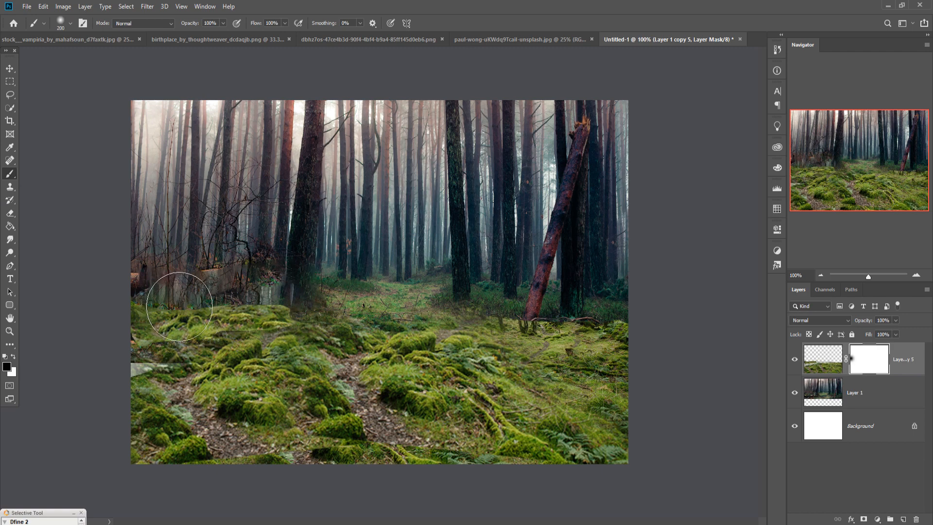
pyautogui.press('[')
pyautogui.press('[')
pyautogui.press('[')
pyautogui.press('[')
pyautogui.press('[')
pyautogui.moveTo(150, 311)
pyautogui.mouseDown()
pyautogui.moveTo(174, 307)
pyautogui.moveTo(166, 315)
pyautogui.moveTo(315, 317)
pyautogui.moveTo(283, 315)
pyautogui.moveTo(265, 340)
pyautogui.moveTo(270, 328)
pyautogui.moveTo(234, 336)
pyautogui.moveTo(310, 330)
pyautogui.moveTo(149, 345)
pyautogui.moveTo(298, 328)
pyautogui.moveTo(173, 352)
pyautogui.moveTo(196, 348)
pyautogui.moveTo(150, 345)
pyautogui.moveTo(330, 325)
pyautogui.mouseUp()
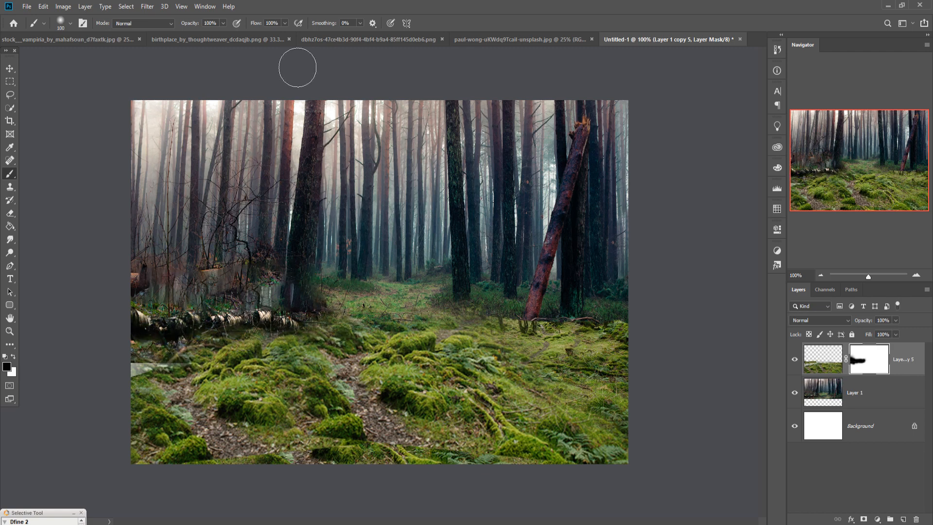
# Lower the brush opacity to 28% and softly blend the ground mask near the base of the large left tree.
pyautogui.click(223, 23)
pyautogui.moveTo(192, 40); pyautogui.dragTo(191, 40)
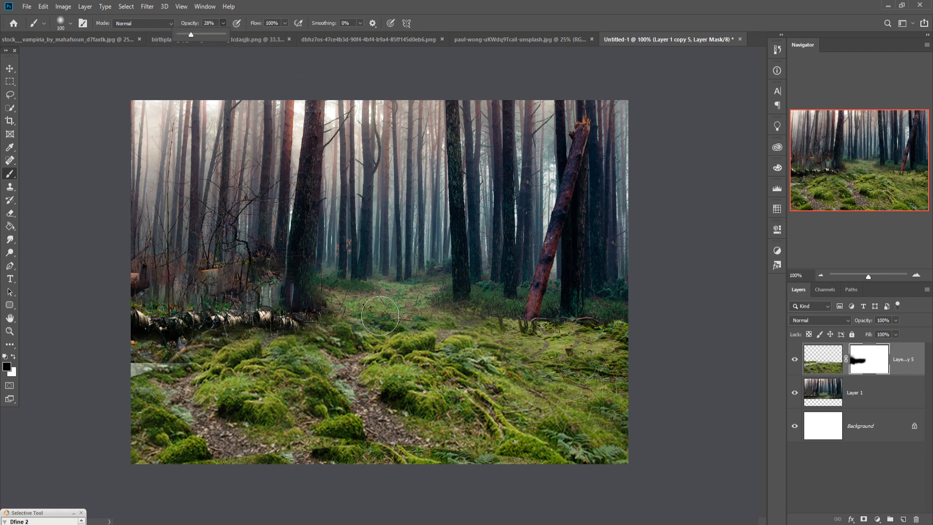
pyautogui.click(327, 301)
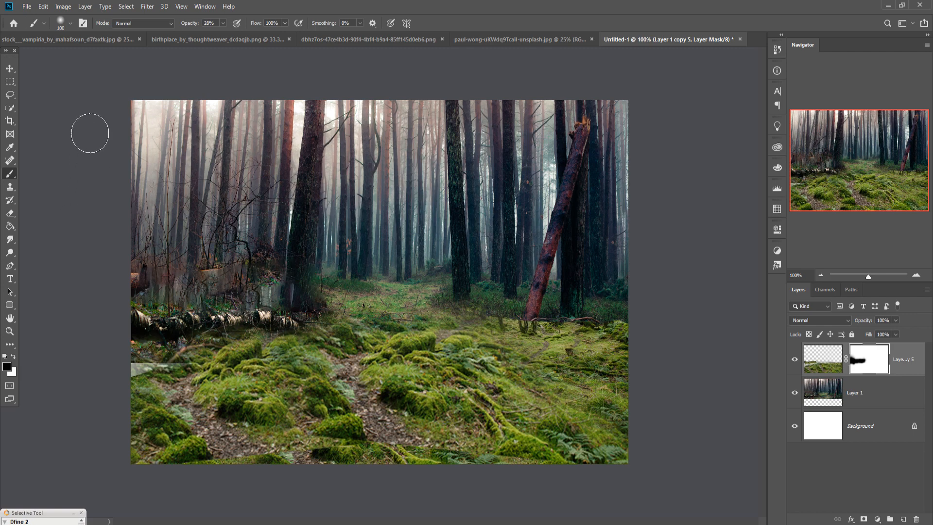
# Duplicate the forest Layer 1 as Layer 1 copy.
pyautogui.click(10, 69)
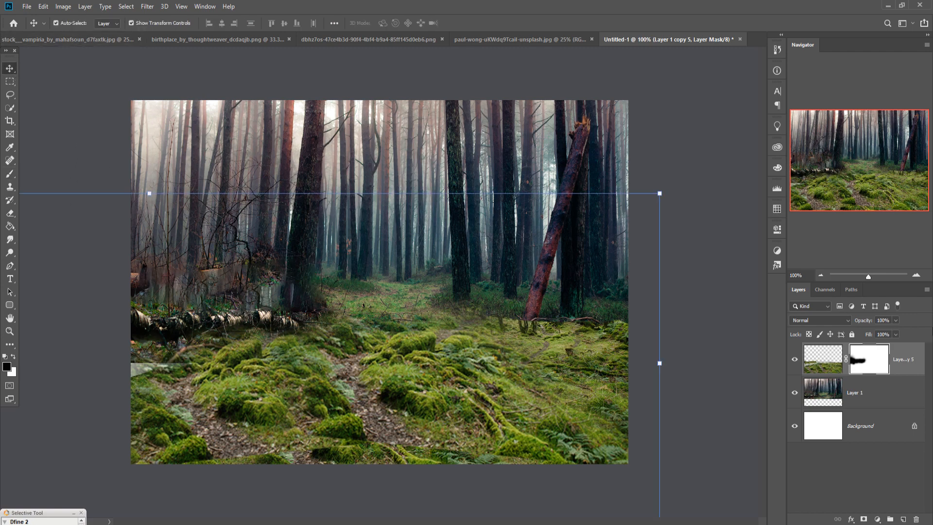
pyautogui.click(876, 401)
pyautogui.rightClick(876, 399)
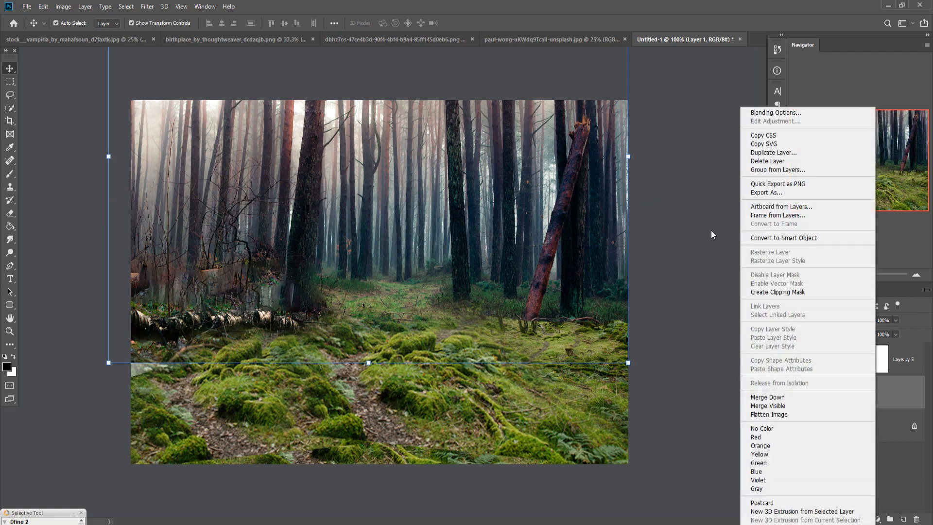
pyautogui.click(773, 153)
pyautogui.click(545, 147)
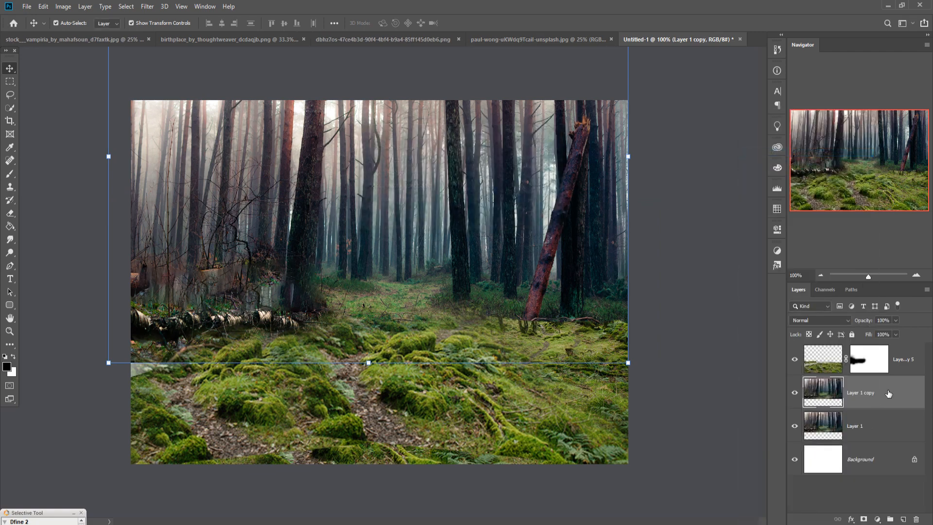
# Apply a Gaussian Blur with a radius of about 8.2 pixels to the Layer 1 copy forest layer.
pyautogui.click(148, 7)
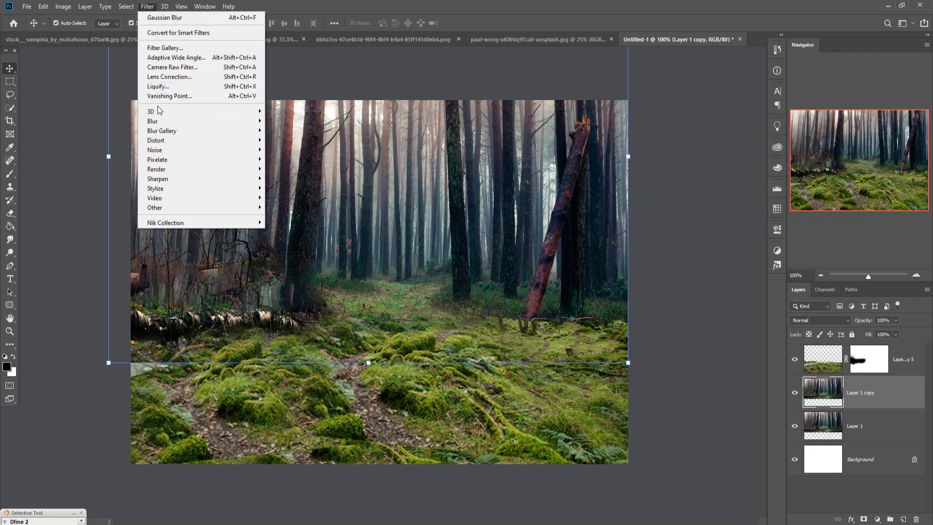
pyautogui.moveTo(154, 121)
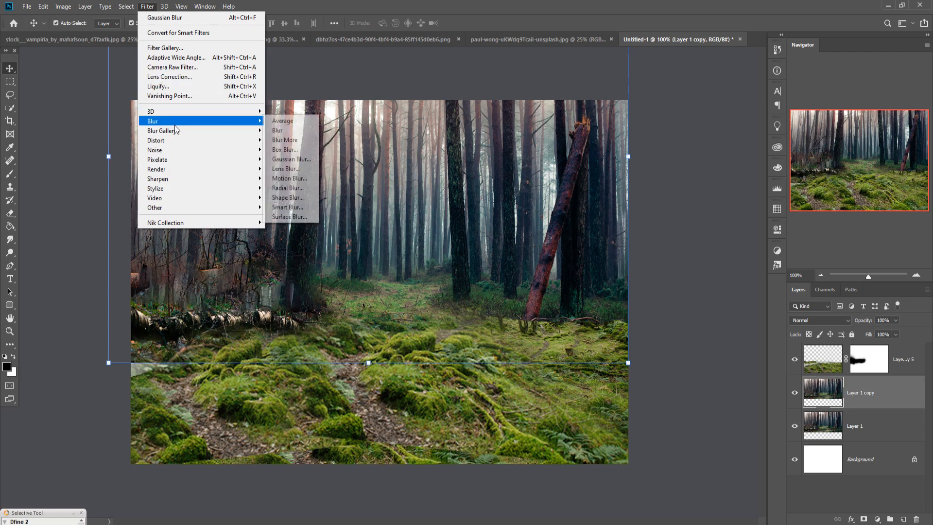
pyautogui.click(290, 159)
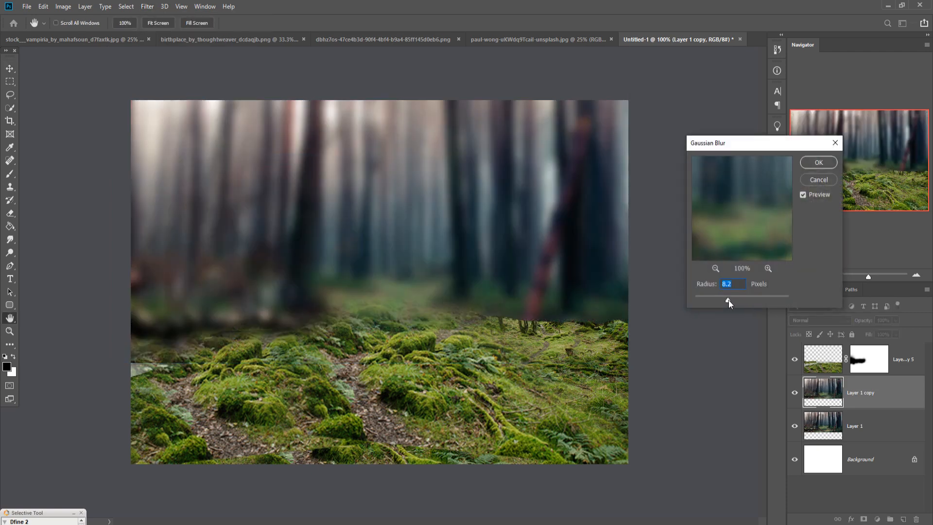
pyautogui.moveTo(728, 299)
pyautogui.mouseDown()
pyautogui.moveTo(737, 299)
pyautogui.moveTo(728, 298)
pyautogui.mouseUp()
pyautogui.click(818, 161)
# Add a mask to the blurred forest copy and softly paint black along its lower edge with a size 200 brush at 14% opacity.
pyautogui.click(863, 519)
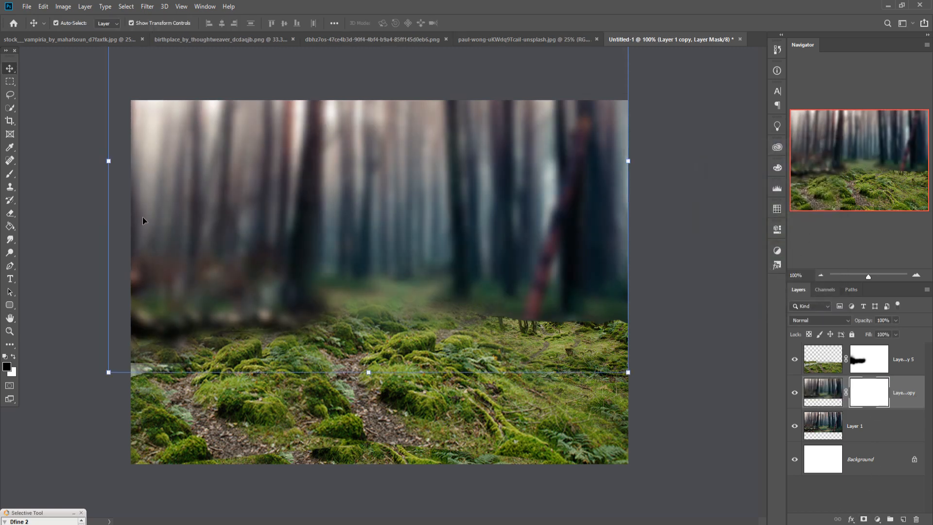
pyautogui.click(10, 174)
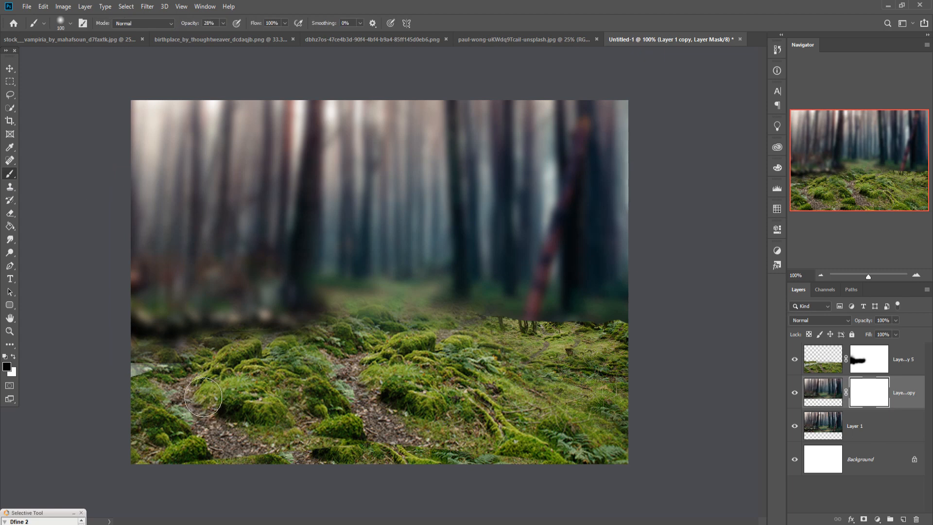
pyautogui.press(']')
pyautogui.press(']')
pyautogui.press(']')
pyautogui.moveTo(217, 34); pyautogui.dragTo(216, 35)
pyautogui.click(220, 438)
pyautogui.moveTo(197, 388); pyautogui.dragTo(175, 362)
pyautogui.moveTo(222, 397)
pyautogui.mouseDown()
pyautogui.moveTo(249, 405)
pyautogui.moveTo(310, 380)
pyautogui.moveTo(396, 367)
pyautogui.moveTo(422, 354)
pyautogui.moveTo(422, 335)
pyautogui.moveTo(409, 361)
pyautogui.moveTo(432, 376)
pyautogui.moveTo(564, 365)
pyautogui.moveTo(571, 385)
pyautogui.moveTo(561, 357)
pyautogui.moveTo(583, 371)
pyautogui.moveTo(650, 381)
pyautogui.mouseUp()
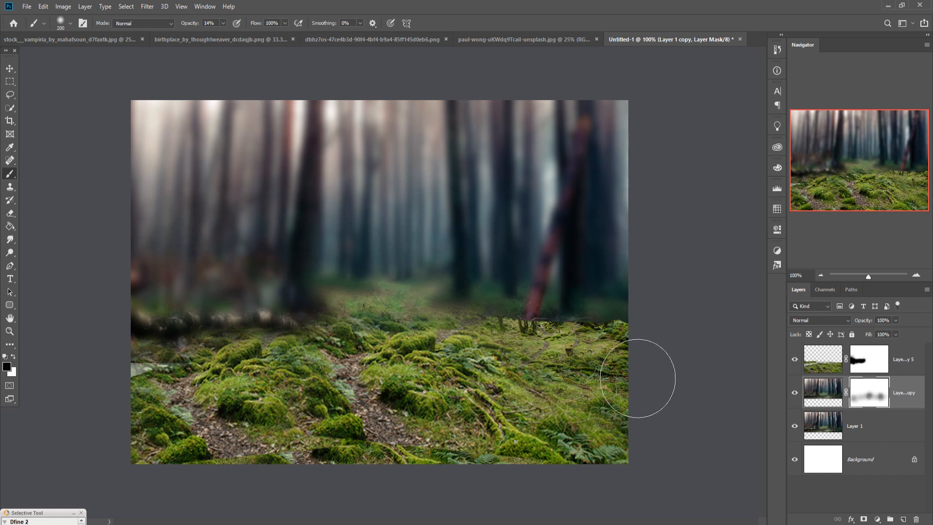
# On the ground layer's mask, softly paint away the hard edge around the base of the leaning red trunk.
pyautogui.click(881, 368)
pyautogui.moveTo(562, 322)
pyautogui.mouseDown()
pyautogui.moveTo(573, 337)
pyautogui.moveTo(539, 345)
pyautogui.moveTo(673, 354)
pyautogui.moveTo(573, 343)
pyautogui.moveTo(518, 323)
pyautogui.mouseUp()
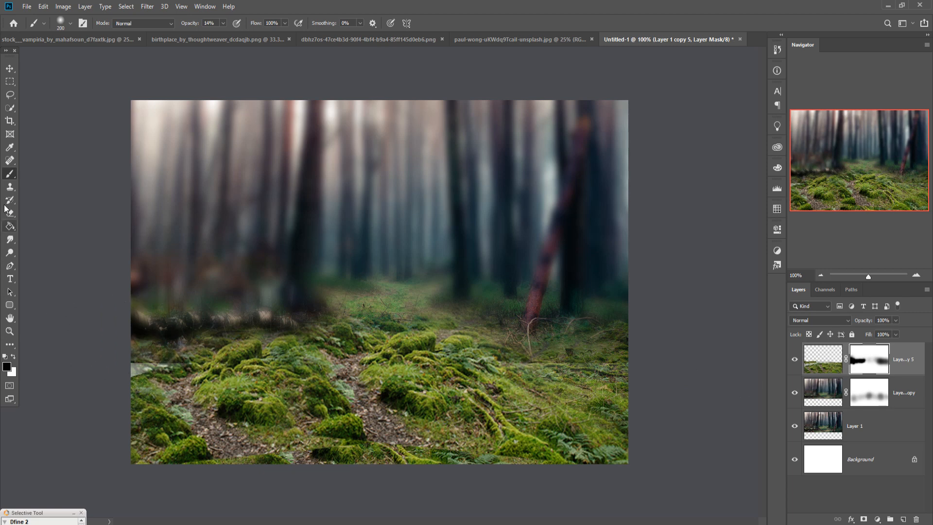
pyautogui.click(9, 70)
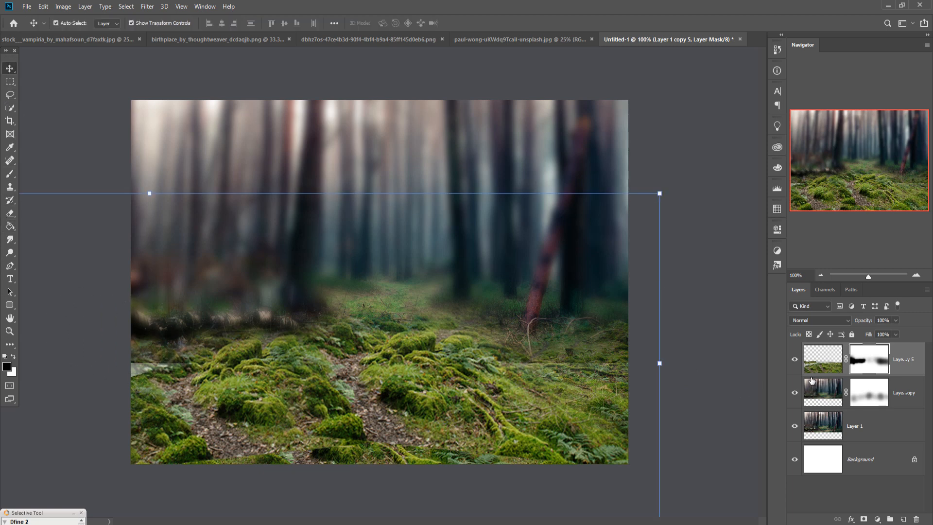
# In the Camera Raw filter, set the ground layer's temperature to -15, exposure to -0.80 and contrast to +22.
pyautogui.click(830, 361)
pyautogui.click(147, 6)
pyautogui.click(160, 65)
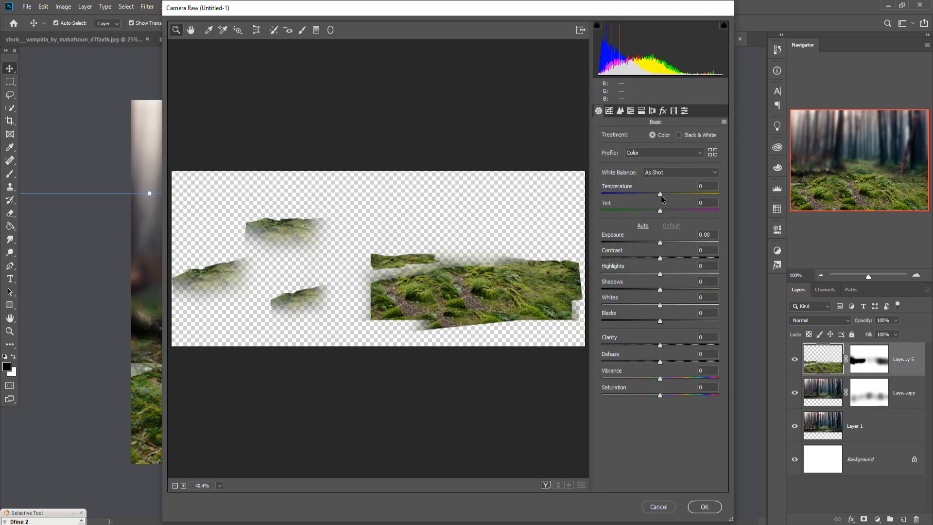
pyautogui.moveTo(661, 196); pyautogui.dragTo(651, 197)
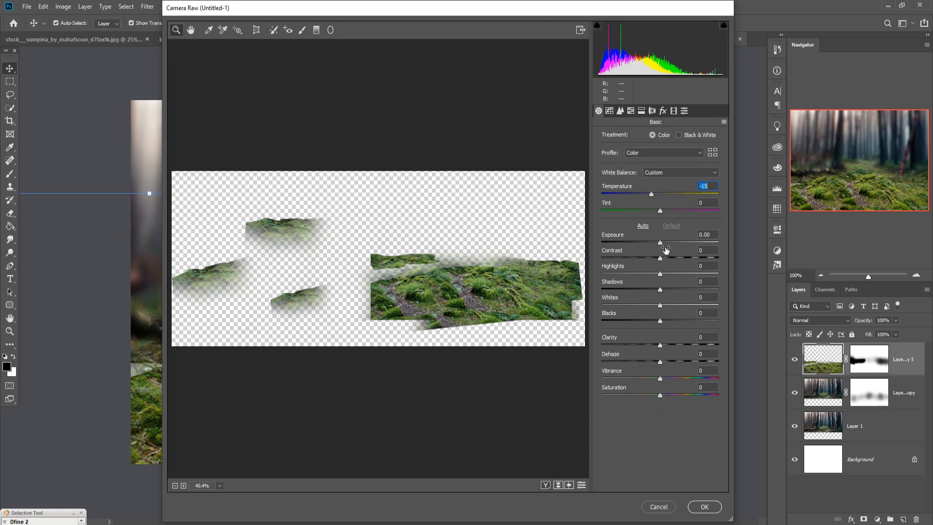
pyautogui.moveTo(659, 243)
pyautogui.mouseDown()
pyautogui.moveTo(672, 259)
pyautogui.moveTo(650, 243)
pyautogui.mouseUp()
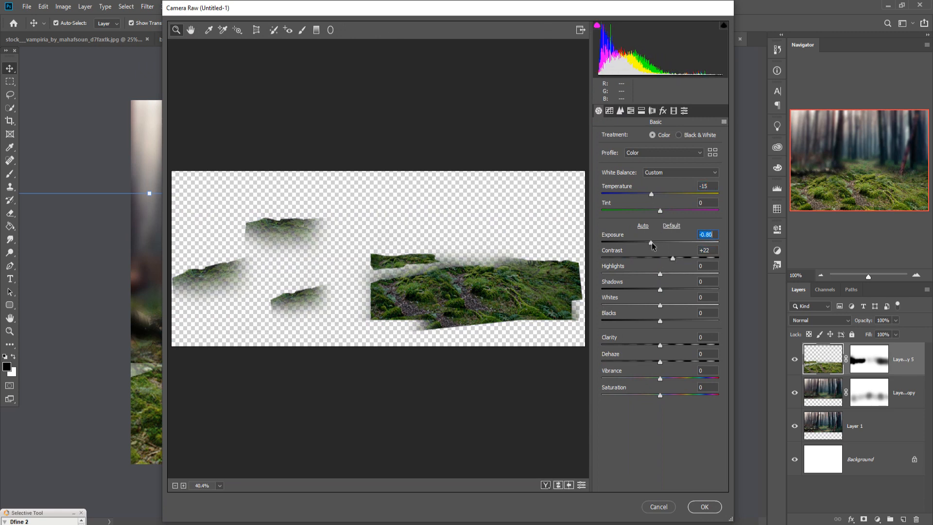
# Split-tone the ground with highlights hue 185 and saturation 20, add a slight cyan tint to the shadows, and apply the filter.
pyautogui.click(641, 111)
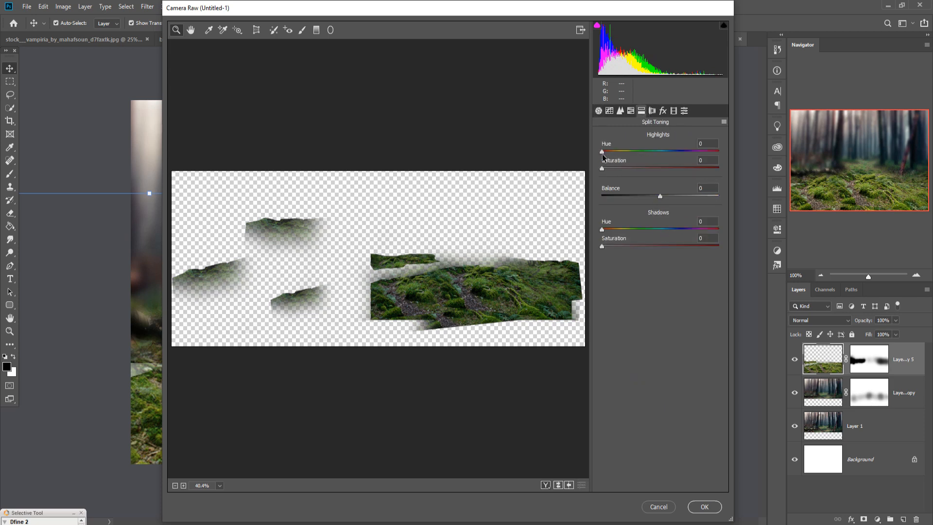
pyautogui.click(631, 111)
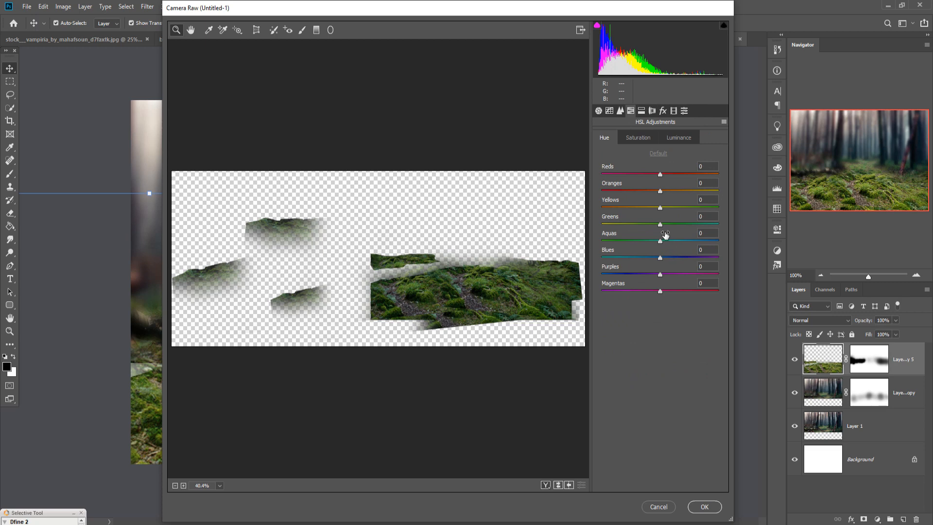
pyautogui.click(642, 111)
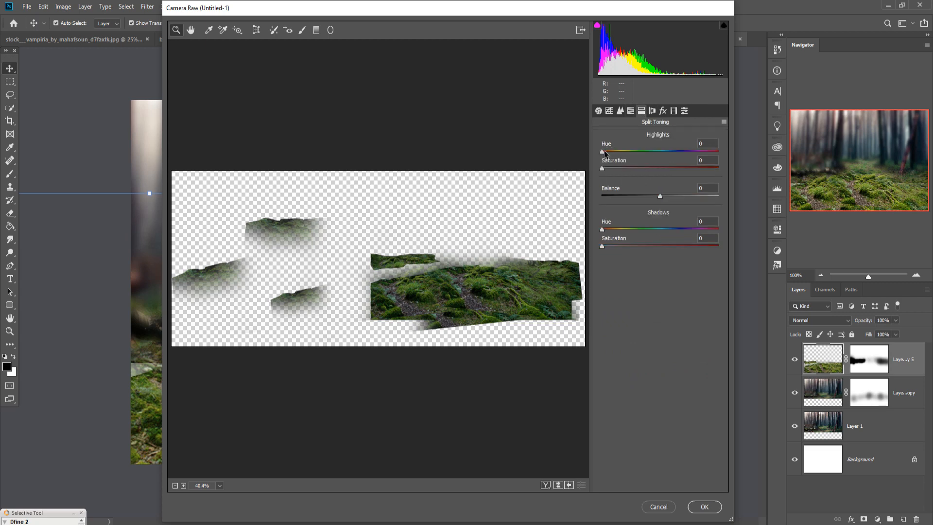
pyautogui.moveTo(604, 150); pyautogui.dragTo(662, 150)
pyautogui.click(603, 168)
pyautogui.moveTo(603, 168); pyautogui.dragTo(625, 167)
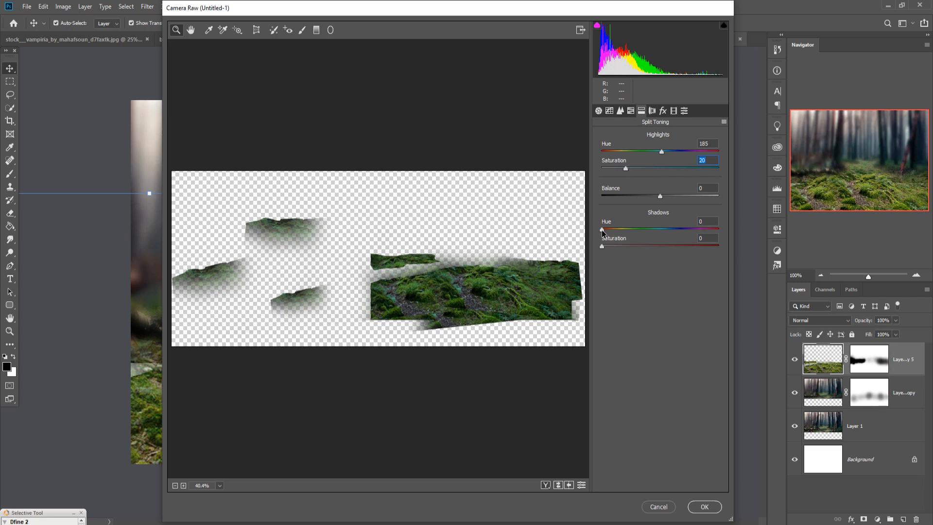
pyautogui.moveTo(601, 230); pyautogui.dragTo(659, 234)
pyautogui.moveTo(605, 246); pyautogui.dragTo(612, 244)
pyautogui.click(704, 505)
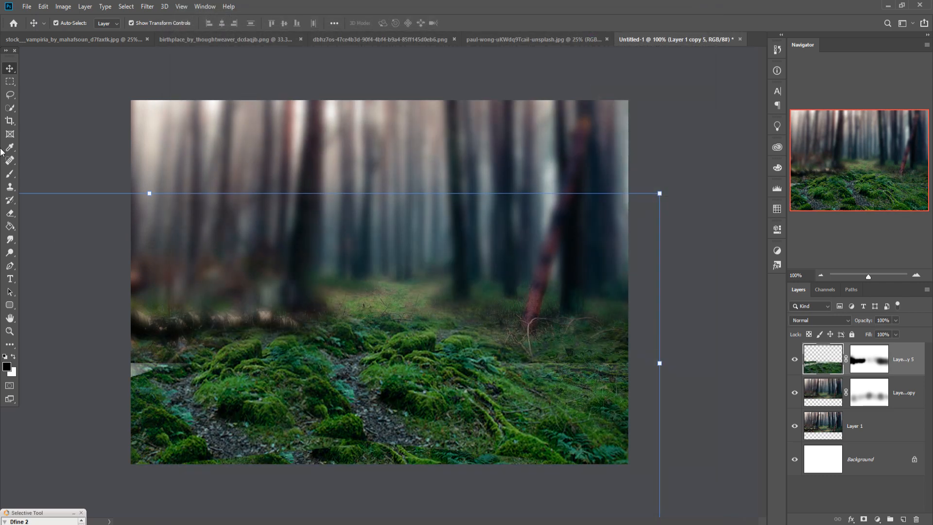
# Merge the ground layer and both forest layers into one layer, and check it by toggling its visibility.
pyautogui.keyDown('shift'); pyautogui.click(906, 400); pyautogui.keyUp('shift')
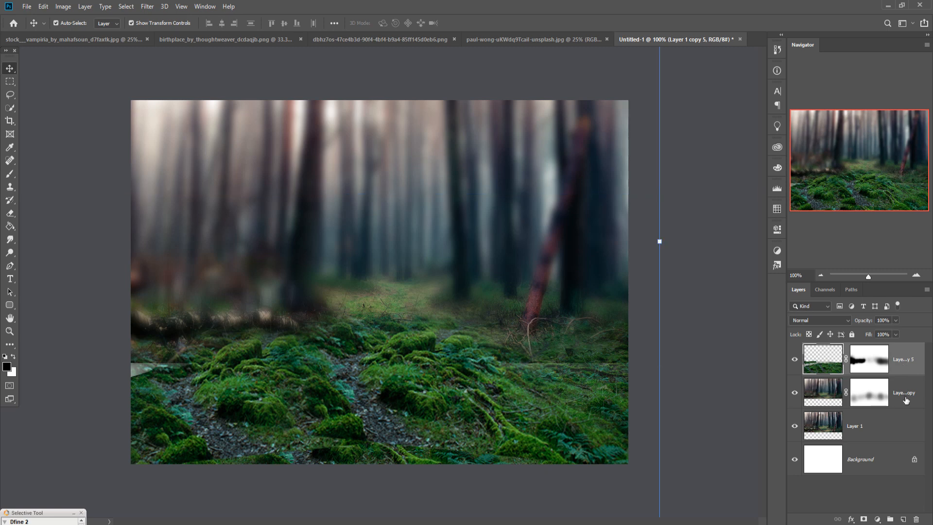
pyautogui.click(903, 428)
pyautogui.keyDown('shift'); pyautogui.click(910, 363); pyautogui.keyUp('shift')
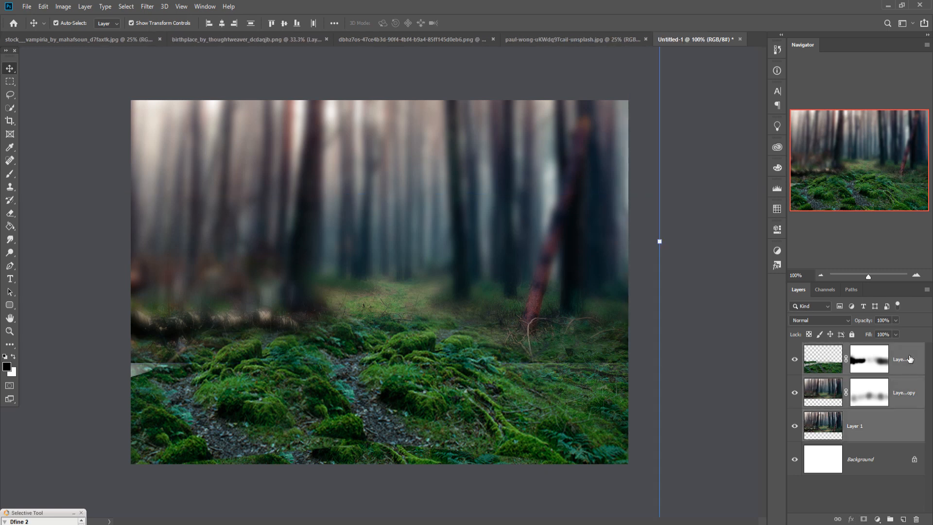
pyautogui.rightClick(908, 363)
pyautogui.click(794, 395)
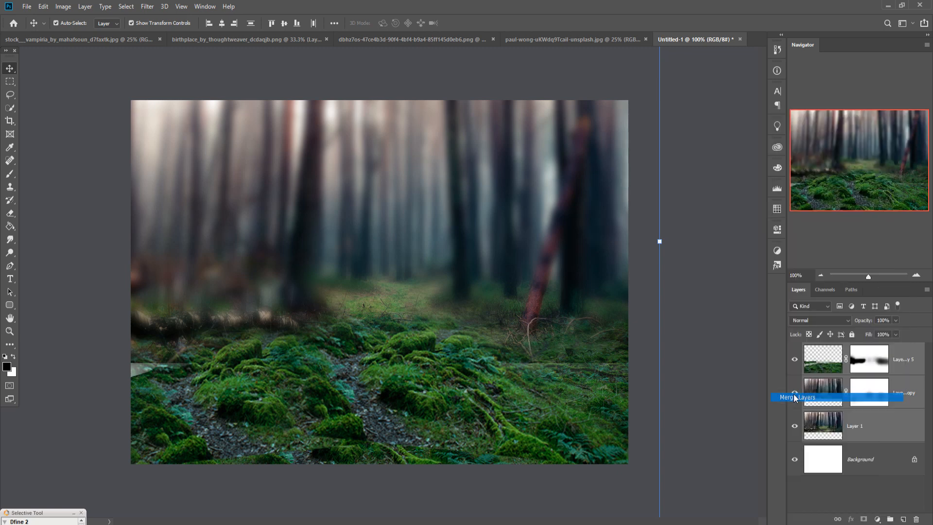
pyautogui.click(797, 362)
pyautogui.click(796, 362)
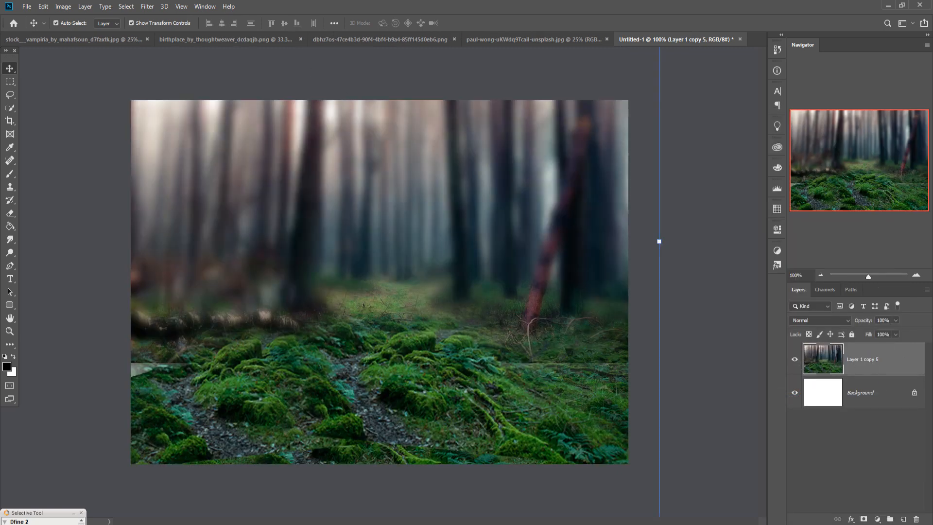
# Copy the selected cloaked woman from the magical_and_mystical stock photo into the forest composite and minimize the source image.
pyautogui.click(583, 505)
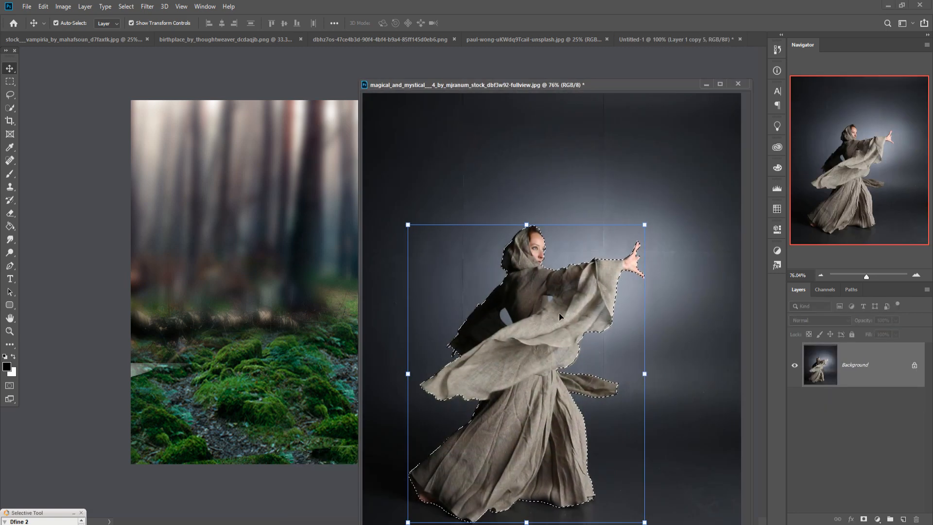
pyautogui.moveTo(559, 316); pyautogui.dragTo(331, 233)
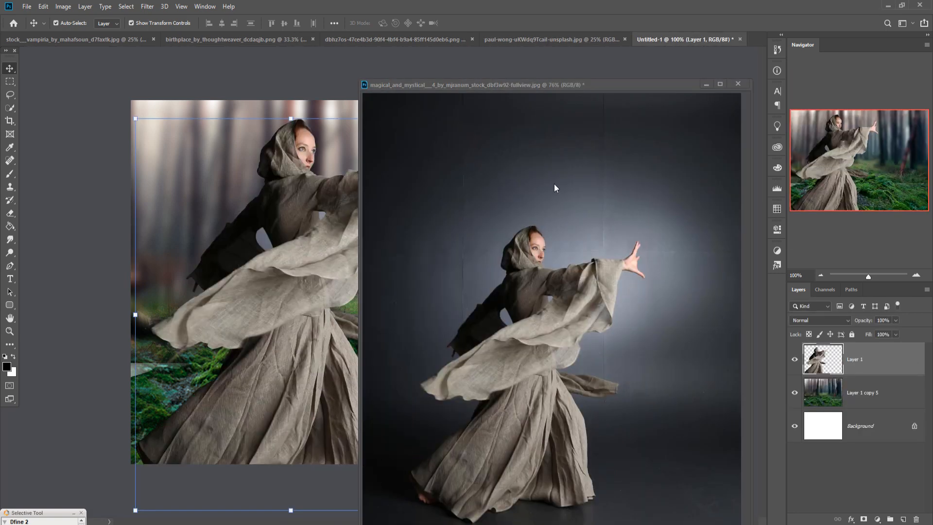
pyautogui.click(706, 86)
# Scale the cloaked woman to about 53% and place her left of centre on the mossy ground.
pyautogui.moveTo(291, 120); pyautogui.dragTo(327, 235)
pyautogui.moveTo(342, 290); pyautogui.dragTo(330, 283)
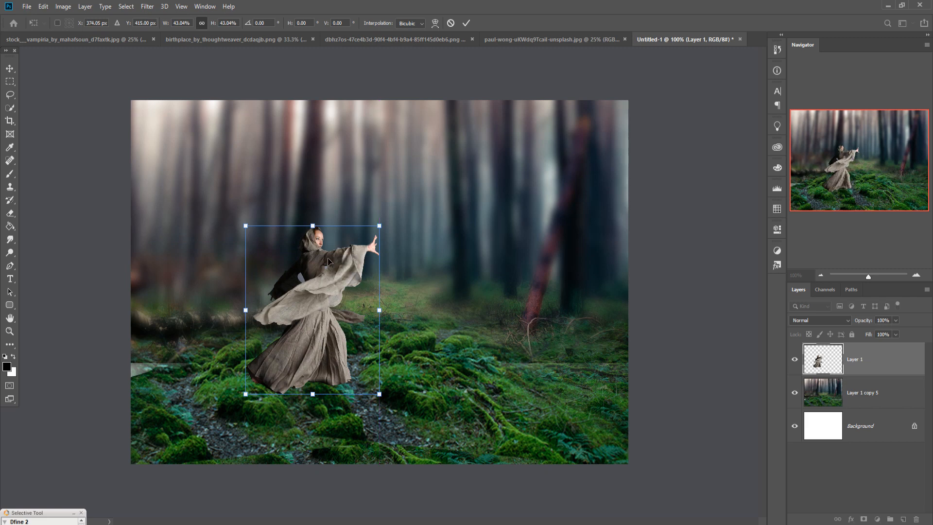
pyautogui.moveTo(317, 234); pyautogui.dragTo(317, 213)
pyautogui.moveTo(316, 278); pyautogui.dragTo(318, 319)
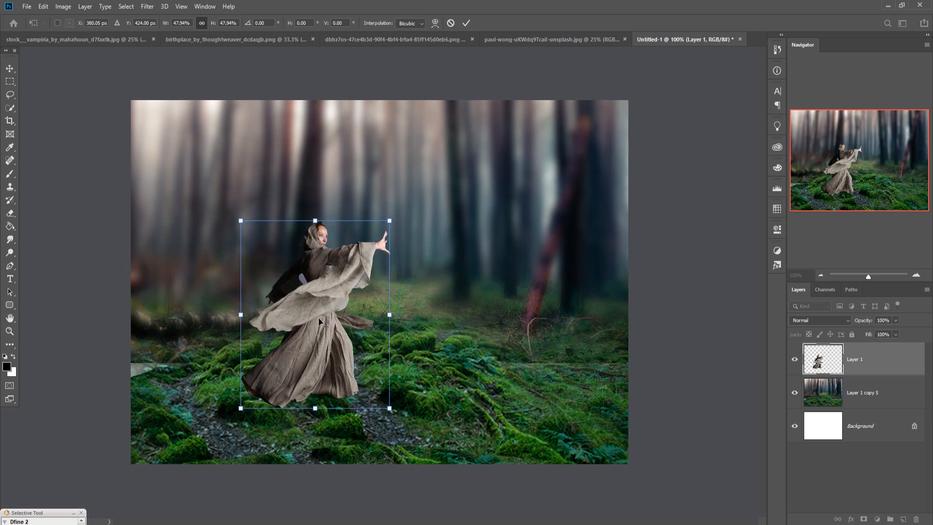
pyautogui.moveTo(318, 224); pyautogui.dragTo(314, 204)
pyautogui.moveTo(311, 282); pyautogui.dragTo(291, 312)
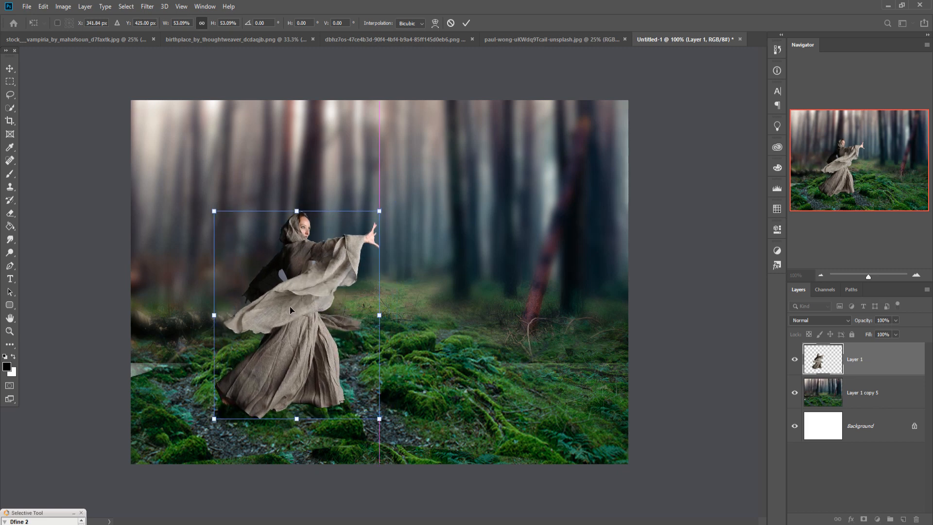
pyautogui.click(467, 24)
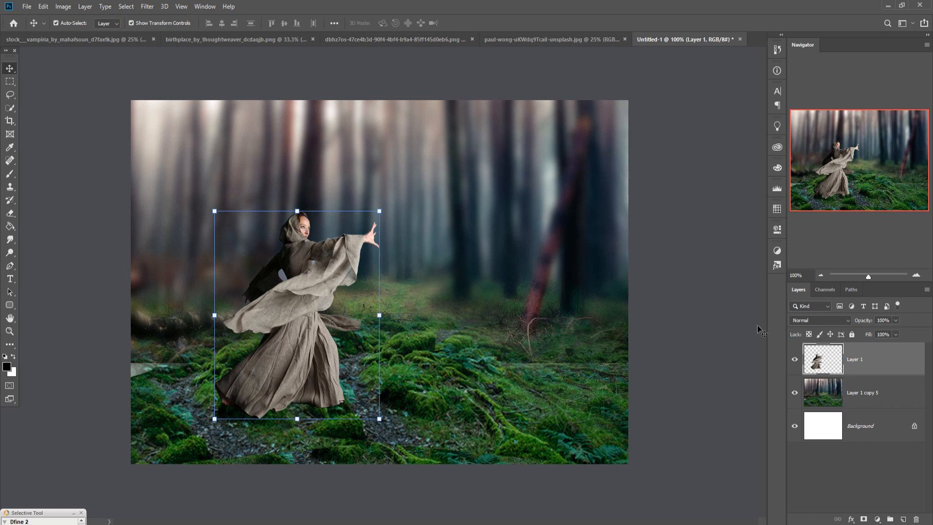
# Add a new layer beneath the woman and paint one soft black dab at her feet with a size 200 brush at 100% opacity.
pyautogui.click(883, 388)
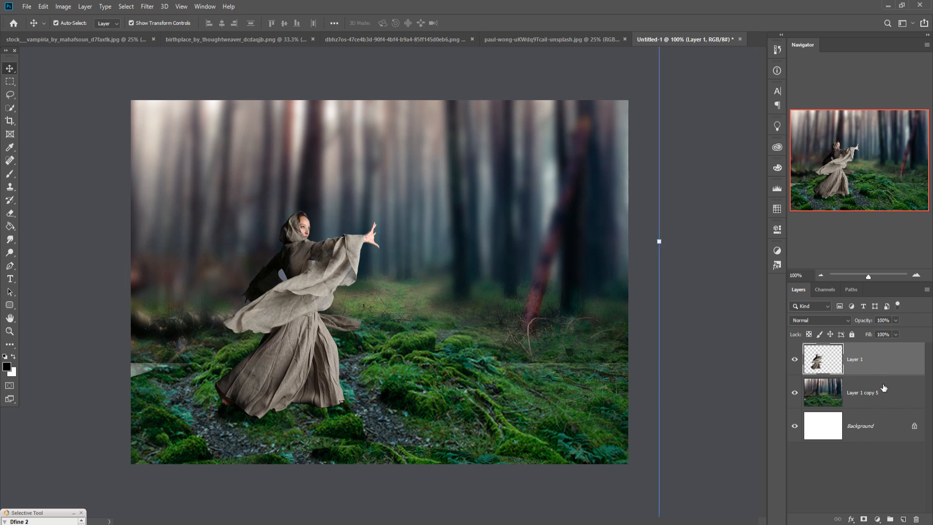
pyautogui.click(904, 518)
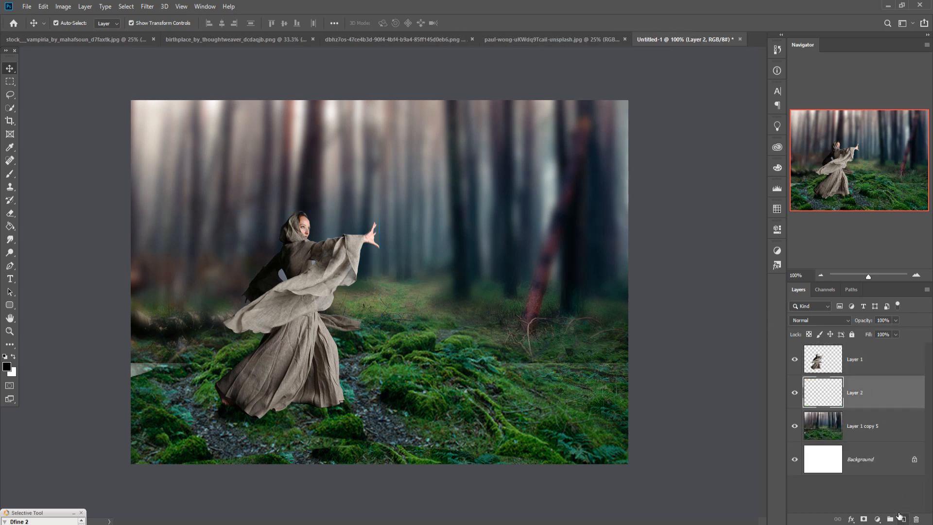
pyautogui.click(9, 173)
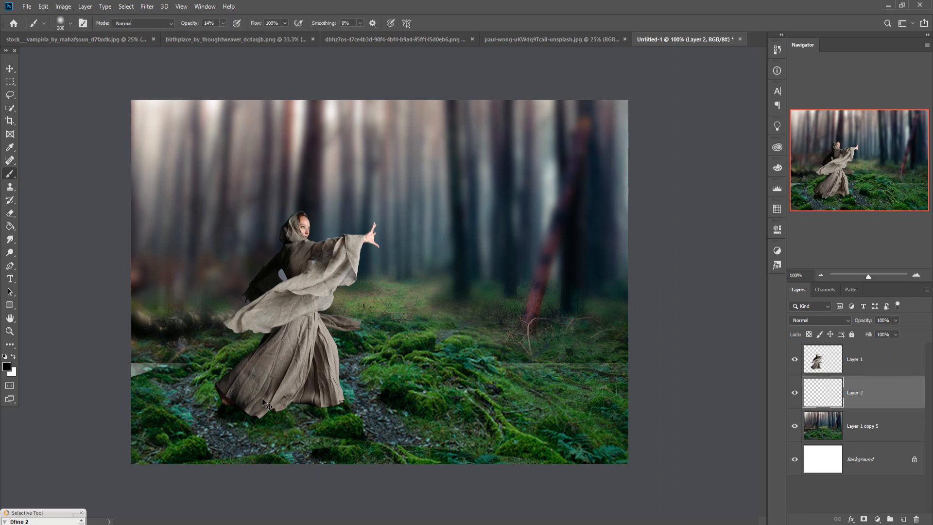
pyautogui.click(224, 24)
pyautogui.moveTo(225, 36); pyautogui.dragTo(263, 36)
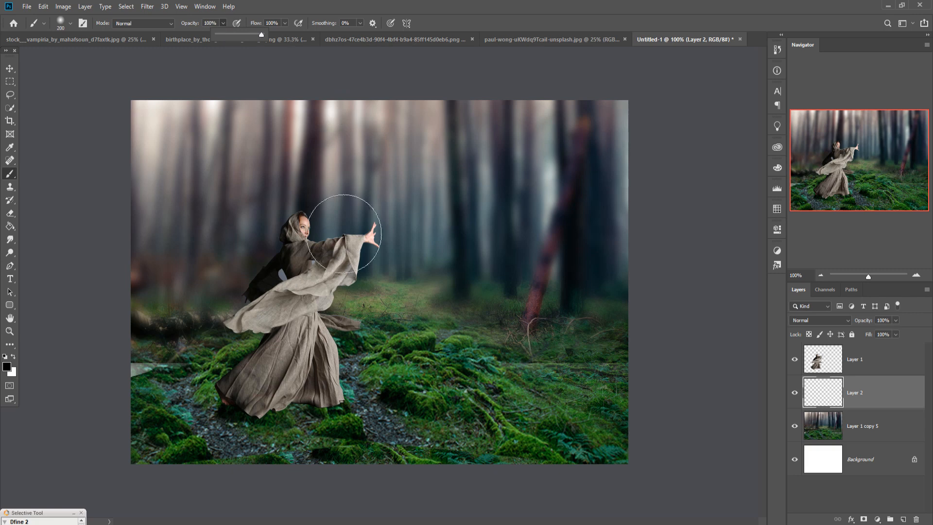
pyautogui.click(305, 435)
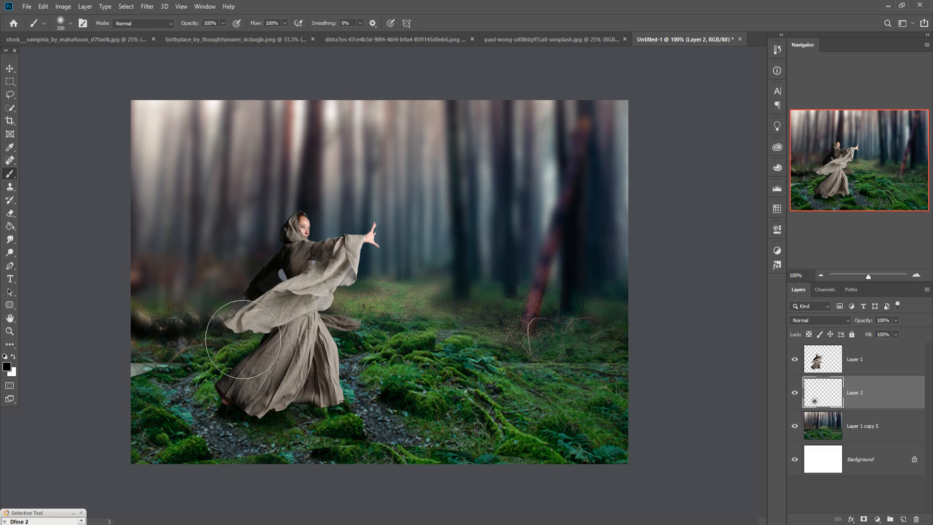
# Stretch the black dab into a flat shadow about 302% wide and 27% high, and place it beneath the woman's feet.
pyautogui.click(10, 69)
pyautogui.moveTo(346, 391); pyautogui.dragTo(570, 391)
pyautogui.moveTo(384, 315); pyautogui.dragTo(307, 407)
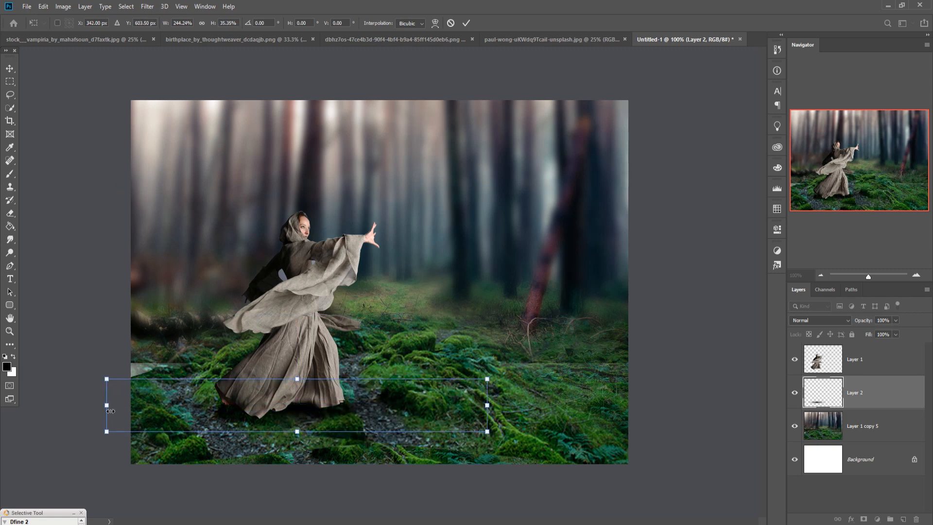
pyautogui.moveTo(110, 411); pyautogui.dragTo(17, 411)
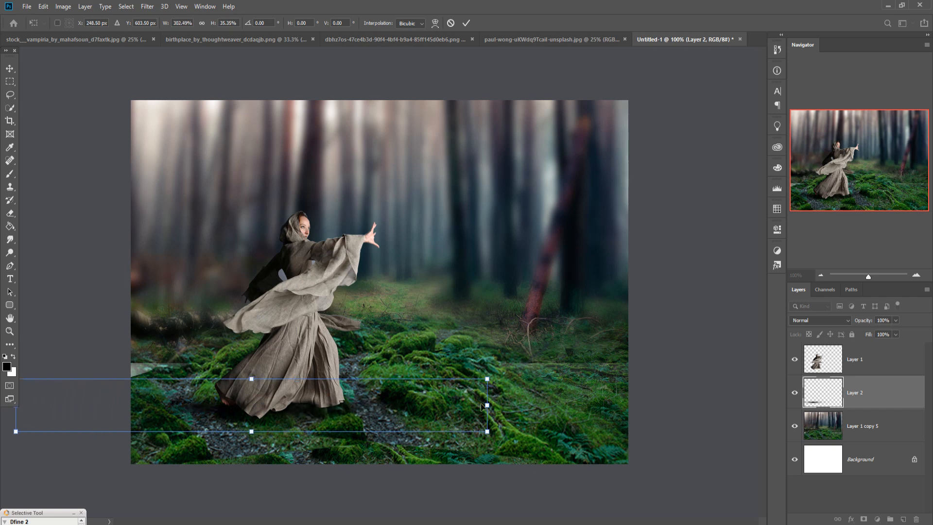
pyautogui.moveTo(240, 426); pyautogui.dragTo(260, 418)
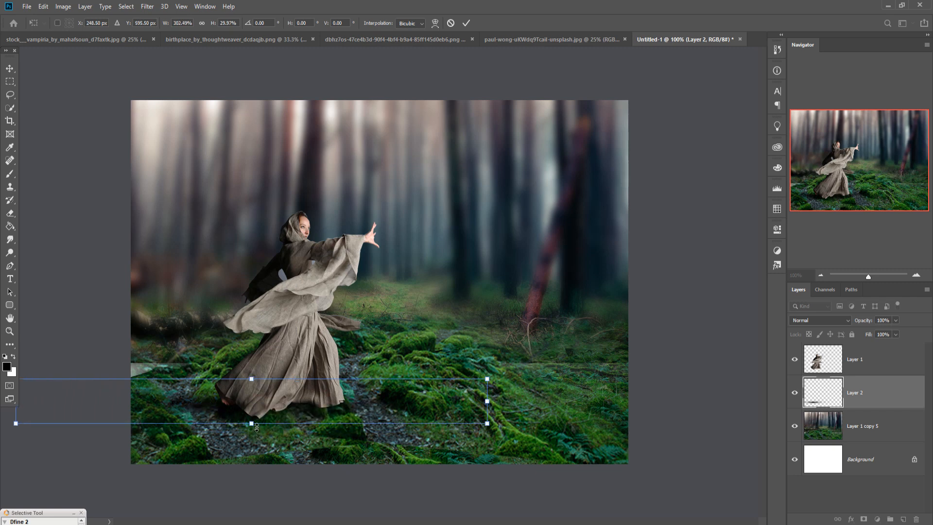
pyautogui.moveTo(259, 387); pyautogui.dragTo(259, 387)
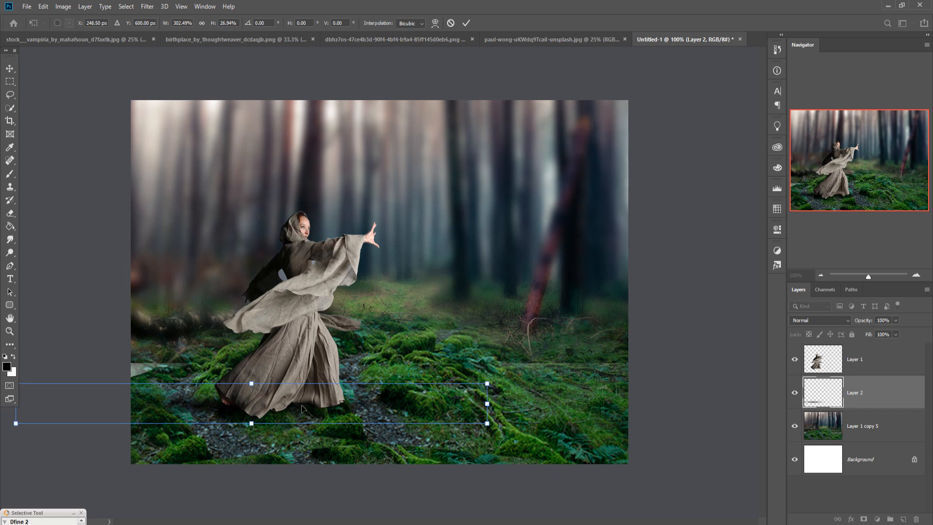
pyautogui.moveTo(301, 407); pyautogui.dragTo(308, 411)
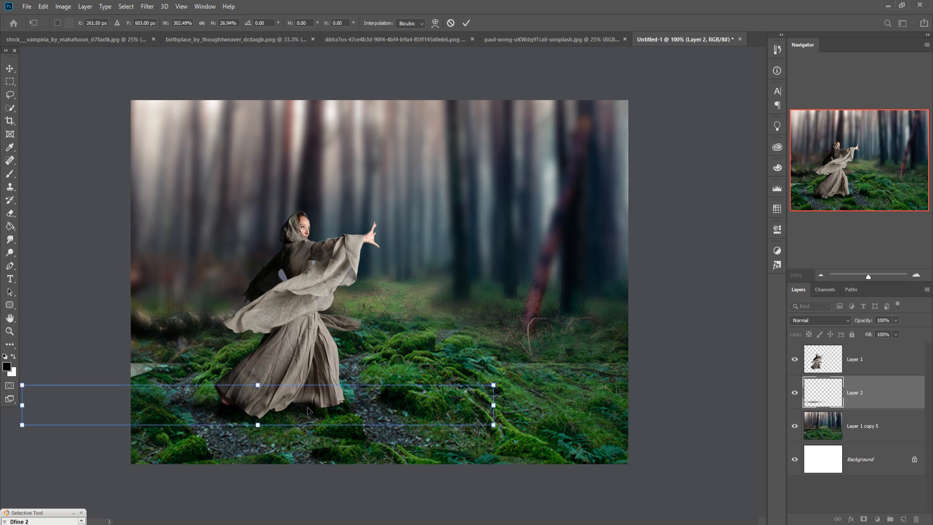
pyautogui.click(465, 23)
# Select the two leftover light background patches inside the woman's cloak with the Lasso, delete them from her layer and deselect.
pyautogui.click(309, 305)
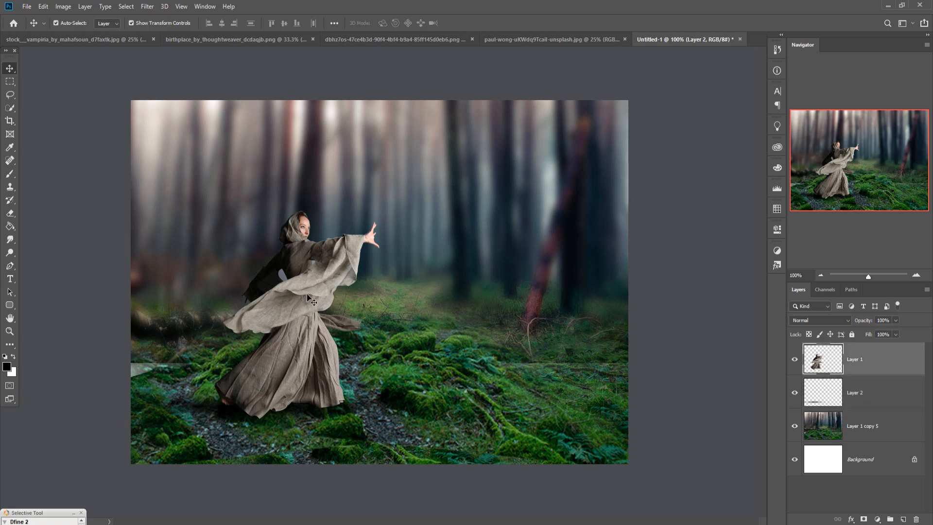
pyautogui.click(9, 95)
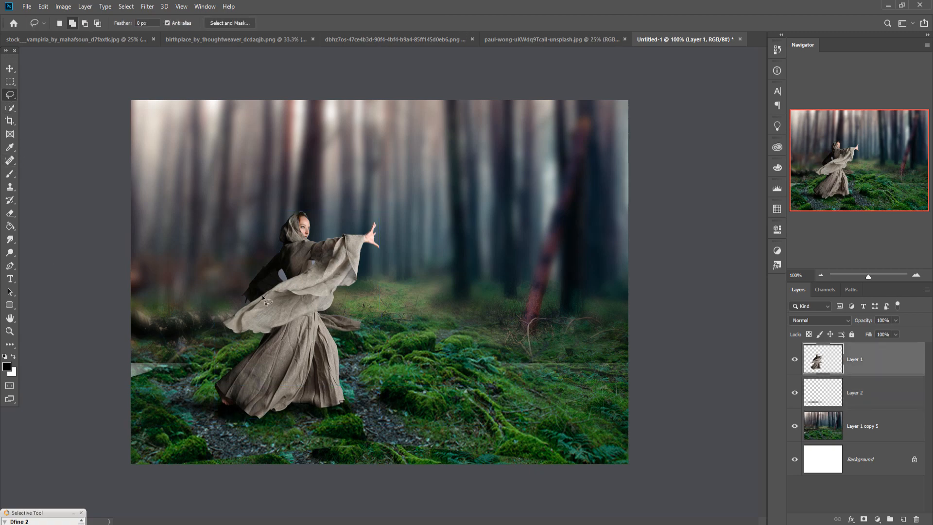
pyautogui.hotkey('ctrl', '+')
pyautogui.hotkey('ctrl', '+')
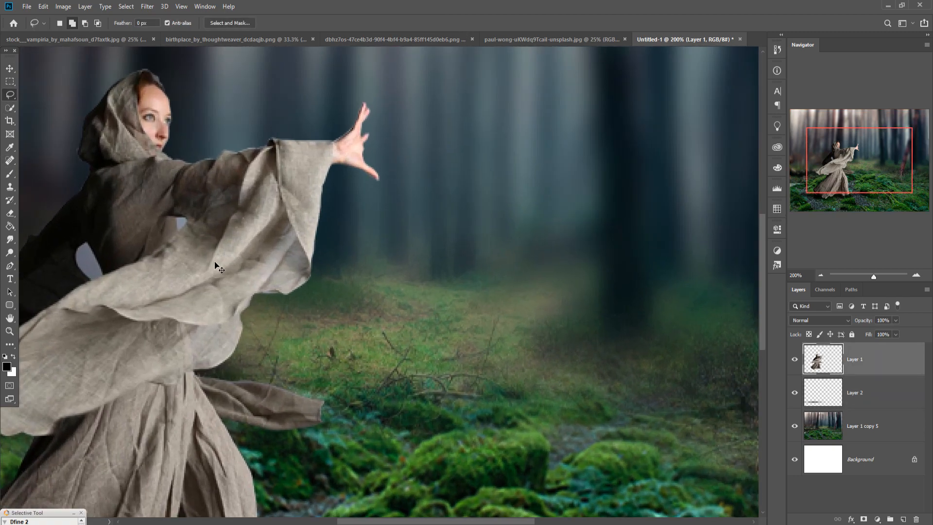
pyautogui.moveTo(187, 264); pyautogui.dragTo(456, 308)
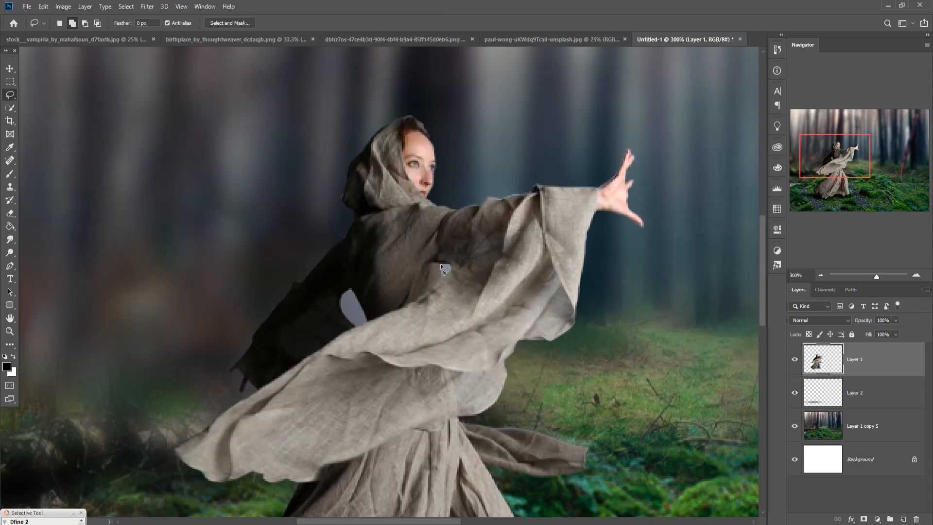
pyautogui.moveTo(439, 264); pyautogui.dragTo(449, 263)
pyautogui.moveTo(346, 290); pyautogui.dragTo(339, 307)
pyautogui.moveTo(354, 291); pyautogui.dragTo(352, 289)
pyautogui.hotkey('alt', 'BackSpace')
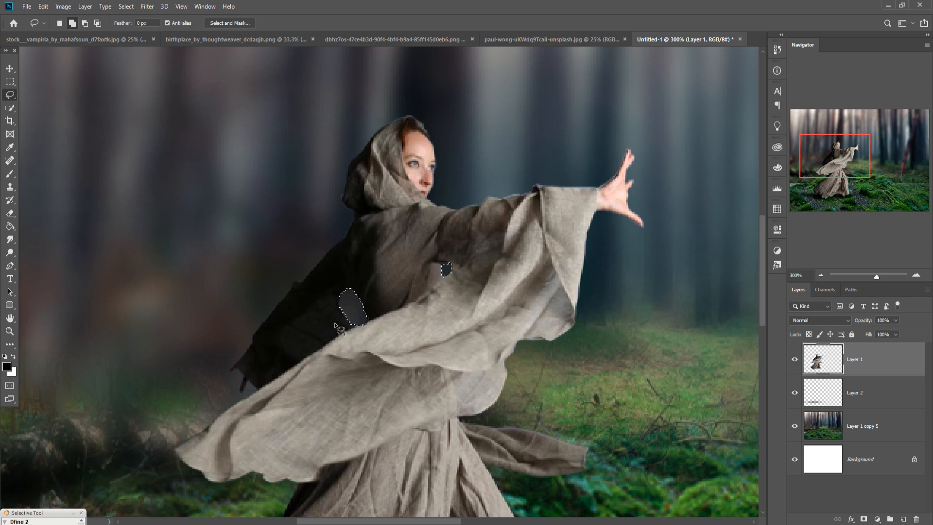
pyautogui.click(126, 6)
pyautogui.click(131, 28)
pyautogui.click(4, 71)
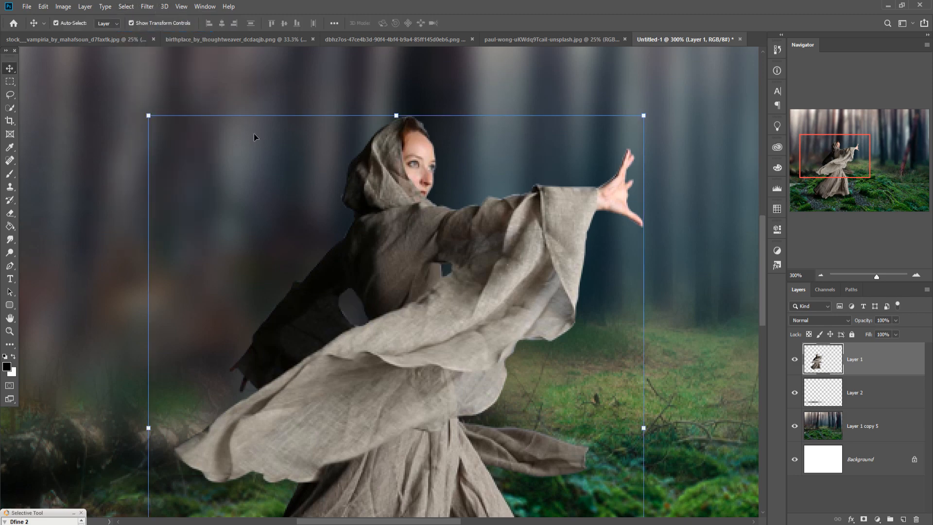
pyautogui.hotkey('ctrl', '-')
pyautogui.hotkey('ctrl', '-')
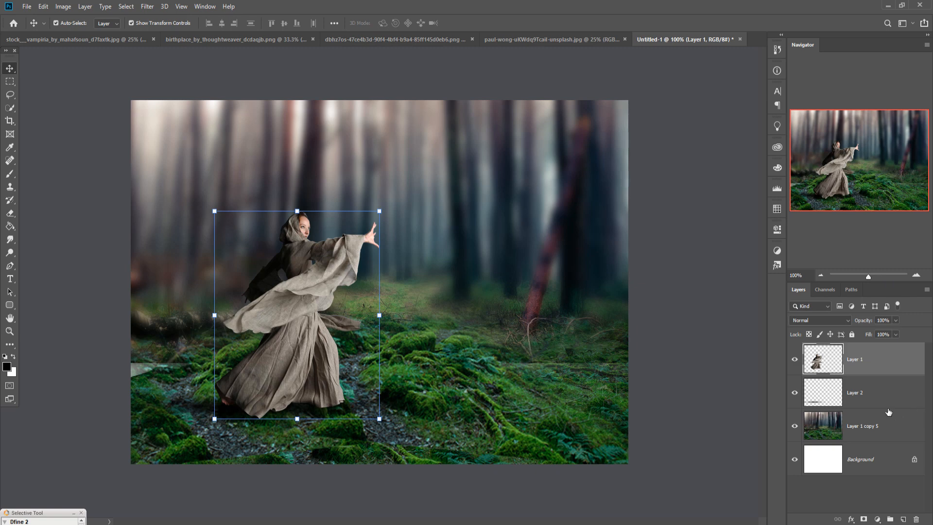
# Copy the blue and orange nebula from the birthplace image into the forest composite and minimize the source image.
pyautogui.click(538, 37)
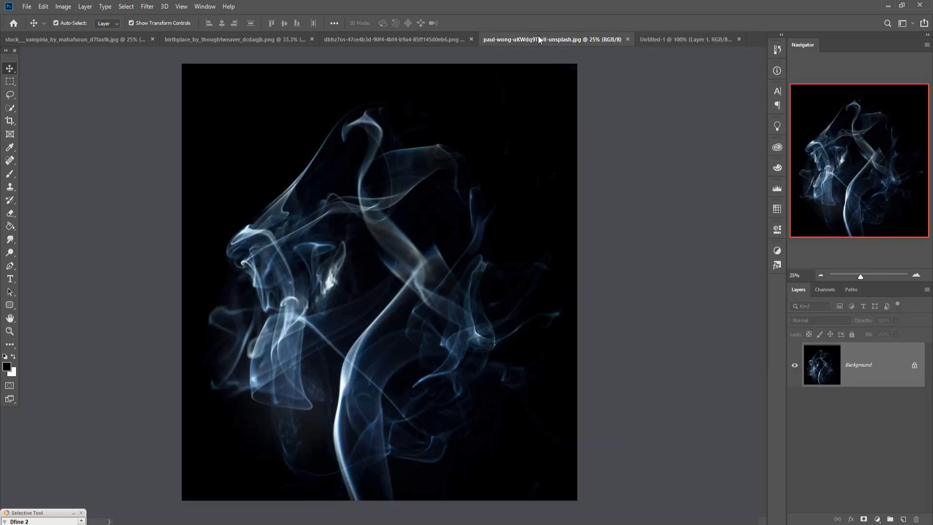
pyautogui.click(404, 39)
pyautogui.click(248, 39)
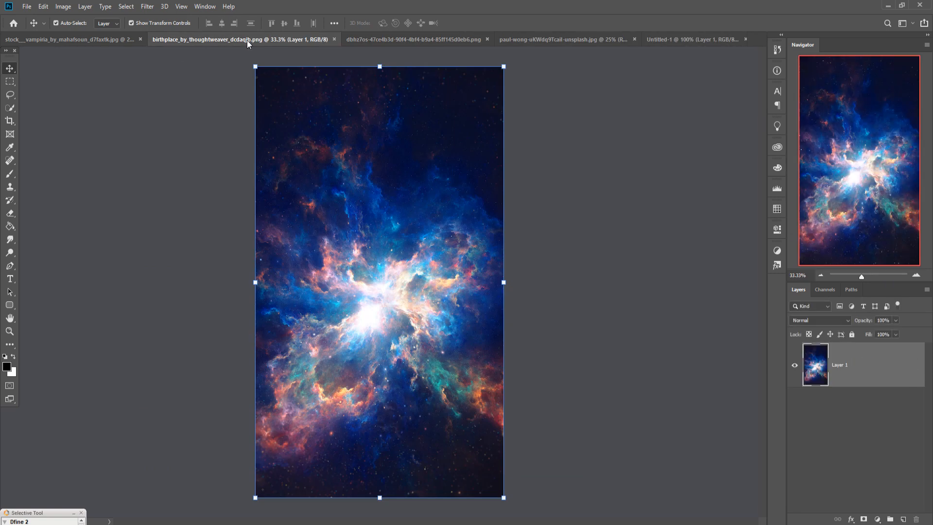
pyautogui.moveTo(242, 37); pyautogui.dragTo(694, 131)
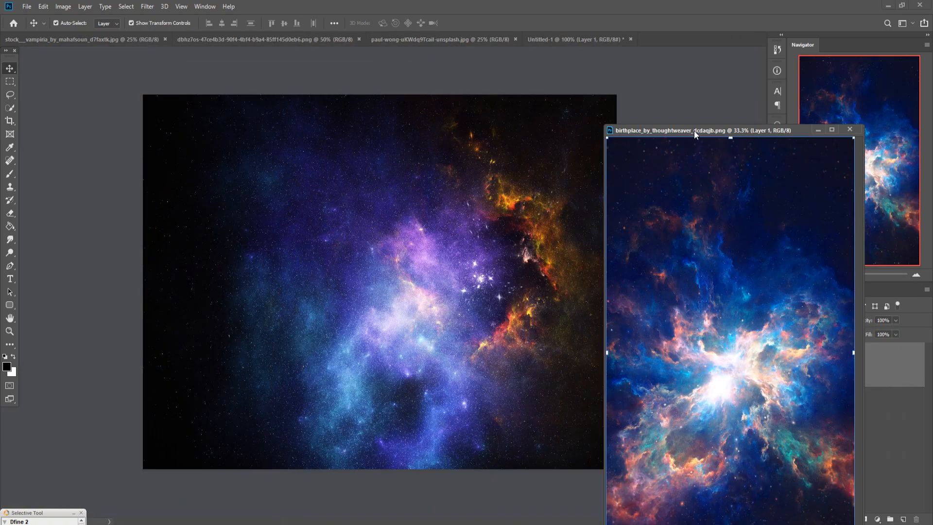
pyautogui.click(576, 39)
pyautogui.moveTo(736, 346); pyautogui.dragTo(538, 225)
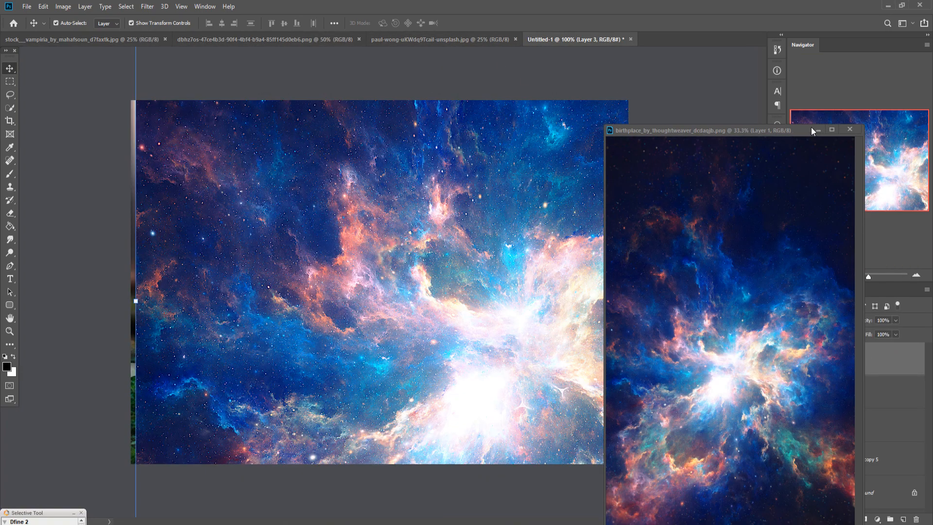
pyautogui.click(816, 130)
# Set the nebula layer's blend mode to Screen, scale it to about 34% and place it in front of the woman's outstretched hand.
pyautogui.click(836, 322)
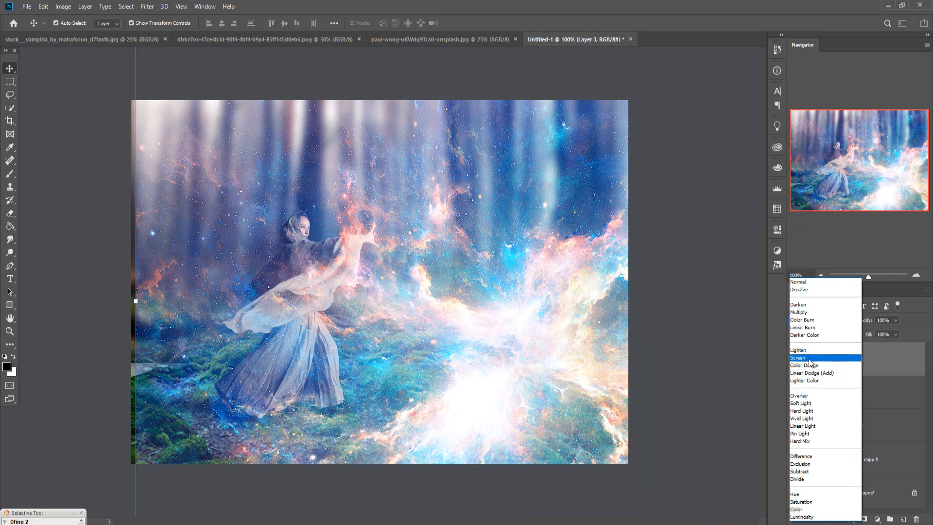
pyautogui.click(799, 357)
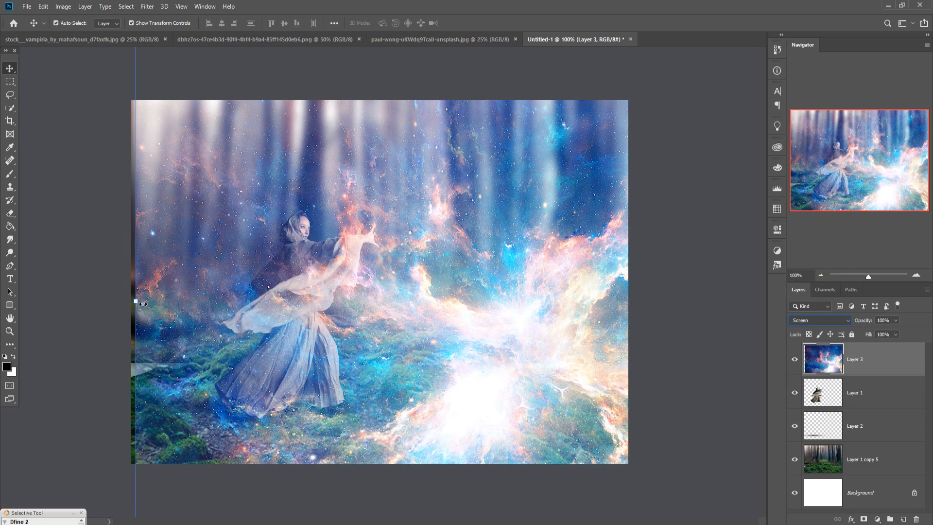
pyautogui.moveTo(142, 303); pyautogui.dragTo(346, 219)
pyautogui.moveTo(644, 215); pyautogui.dragTo(556, 212)
pyautogui.moveTo(470, 258); pyautogui.dragTo(478, 227)
pyautogui.moveTo(564, 179); pyautogui.dragTo(603, 174)
pyautogui.moveTo(379, 177); pyautogui.dragTo(349, 183)
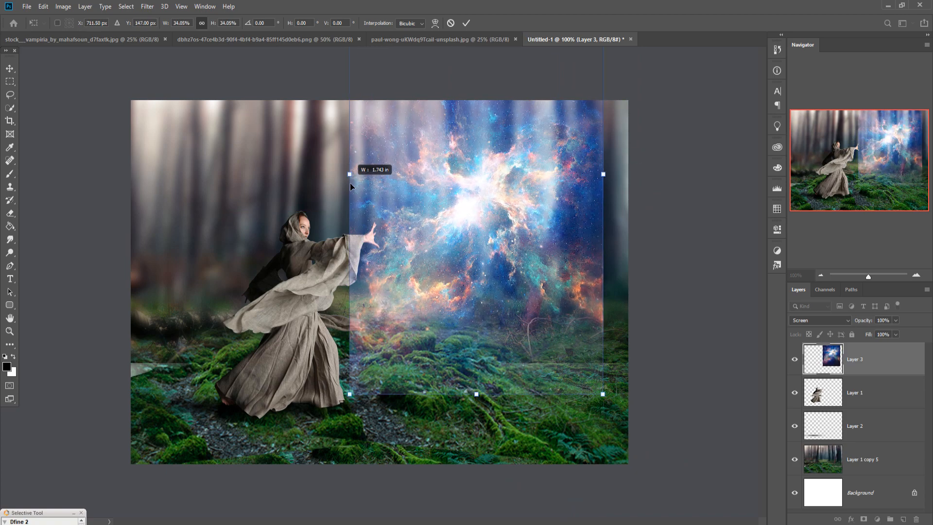
pyautogui.moveTo(443, 235)
pyautogui.mouseDown()
pyautogui.moveTo(435, 226)
pyautogui.moveTo(450, 235)
pyautogui.mouseUp()
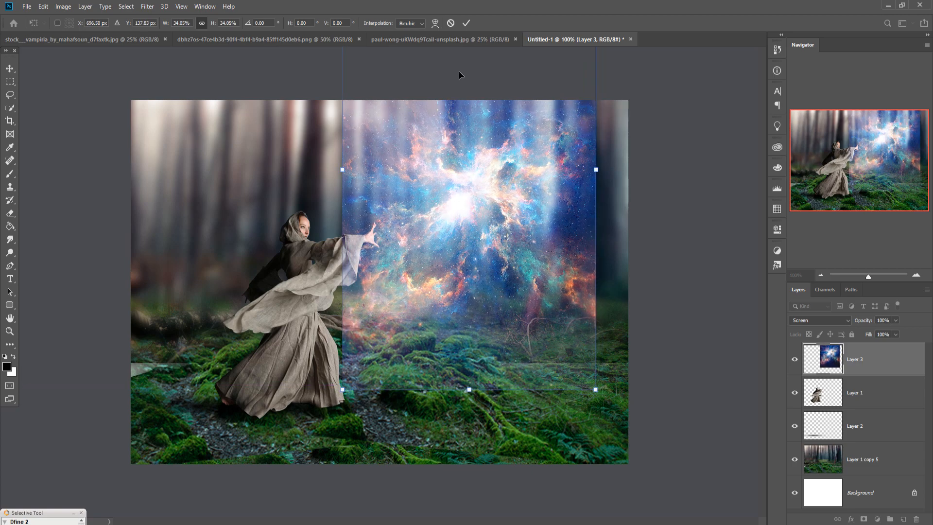
pyautogui.click(466, 23)
# Change the nebula layer's blend mode to Lighter Color, scale it to about 72% and position it just above the woman's hand.
pyautogui.click(826, 320)
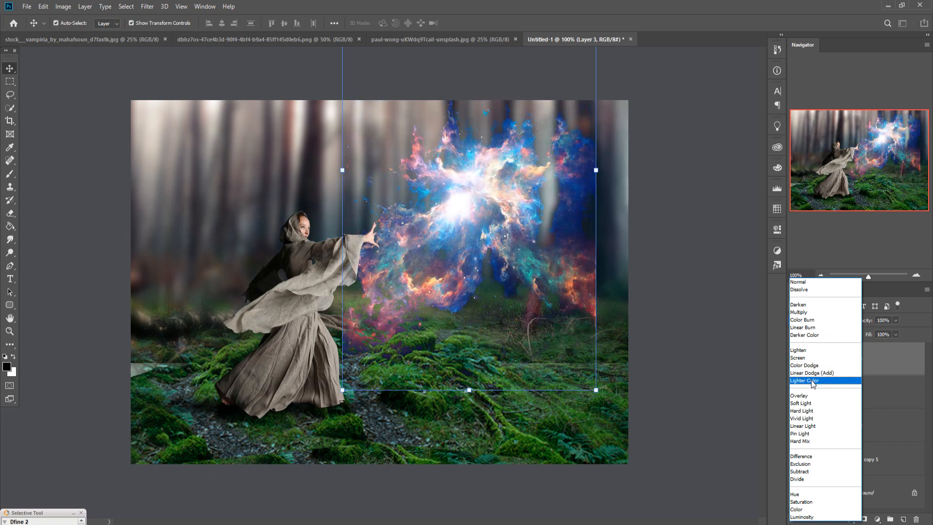
pyautogui.click(813, 381)
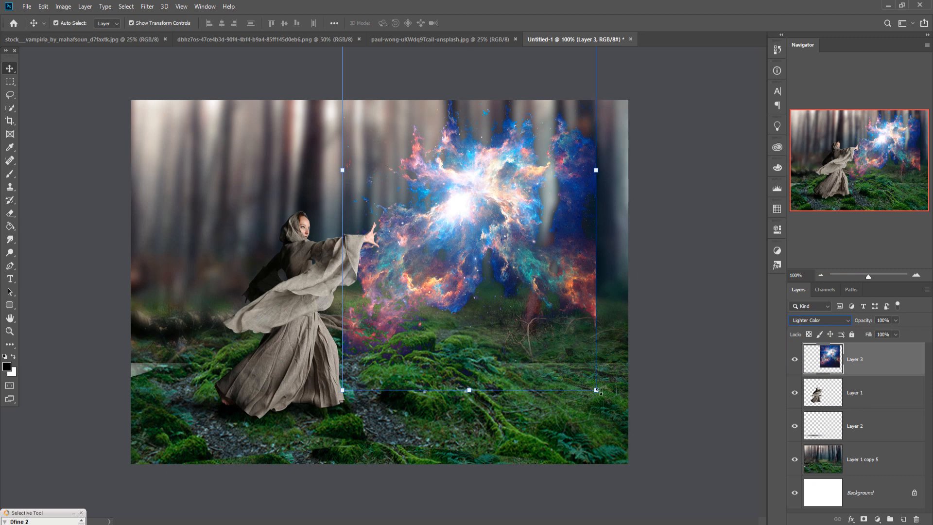
pyautogui.moveTo(597, 390); pyautogui.dragTo(518, 274)
pyautogui.moveTo(454, 166); pyautogui.dragTo(458, 252)
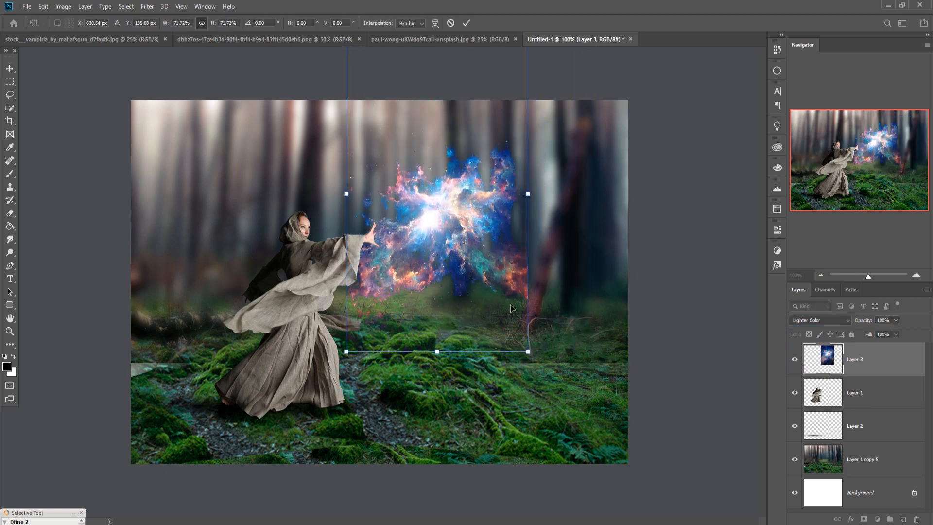
pyautogui.moveTo(456, 210); pyautogui.dragTo(461, 188)
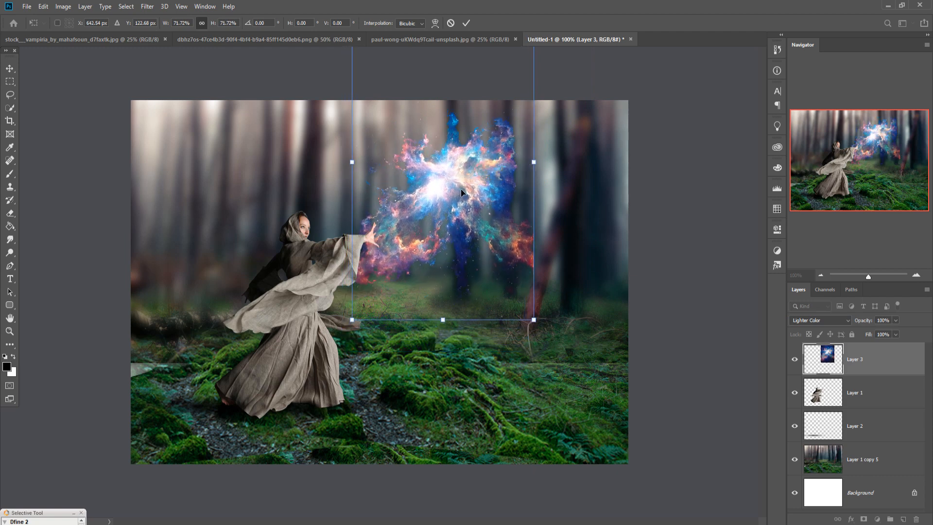
pyautogui.click(466, 24)
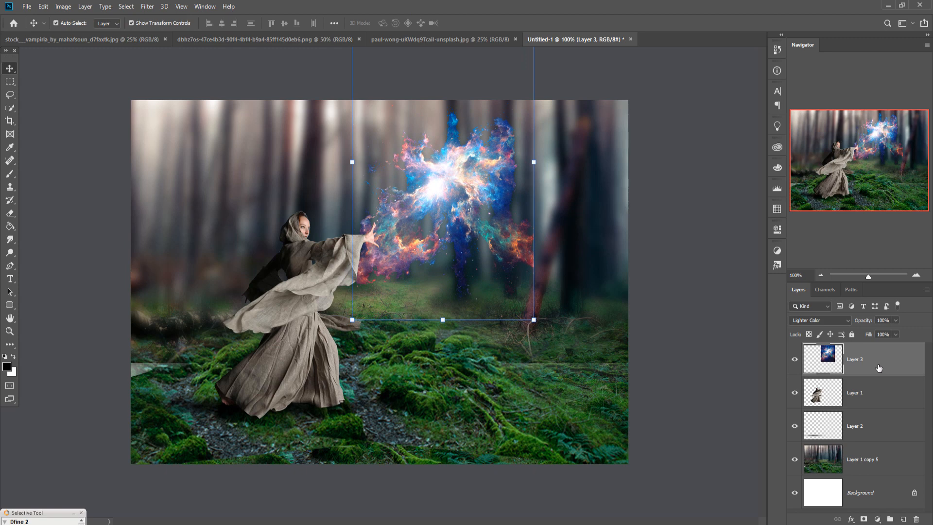
# Flip the nebula layer horizontally, rotate it about -84° and move it so the burst extends up from the woman's hand.
pyautogui.click(44, 7)
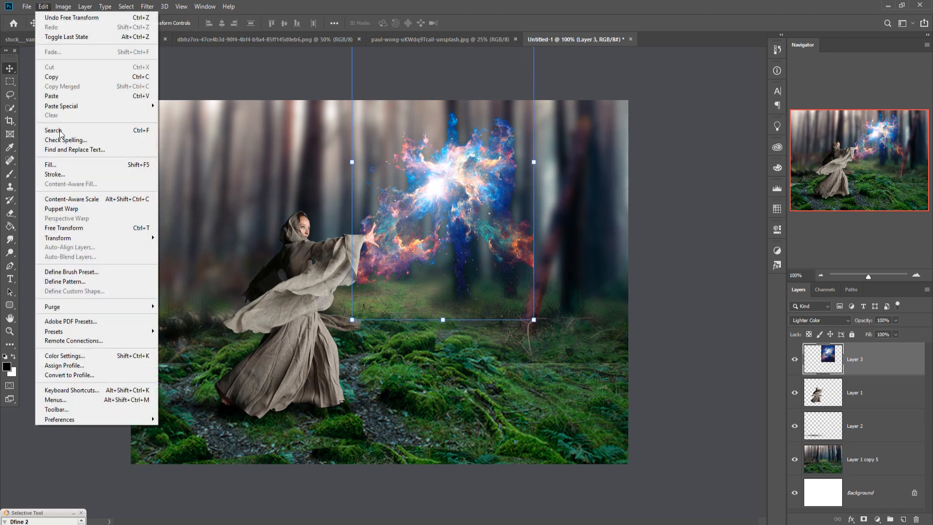
pyautogui.moveTo(62, 238)
pyautogui.click(177, 350)
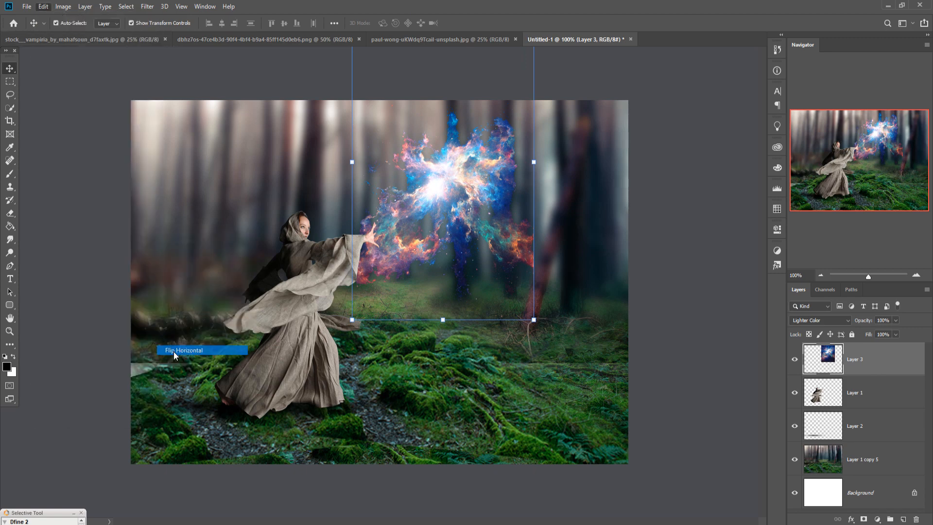
pyautogui.moveTo(545, 333); pyautogui.dragTo(546, 112)
pyautogui.moveTo(448, 175); pyautogui.dragTo(430, 196)
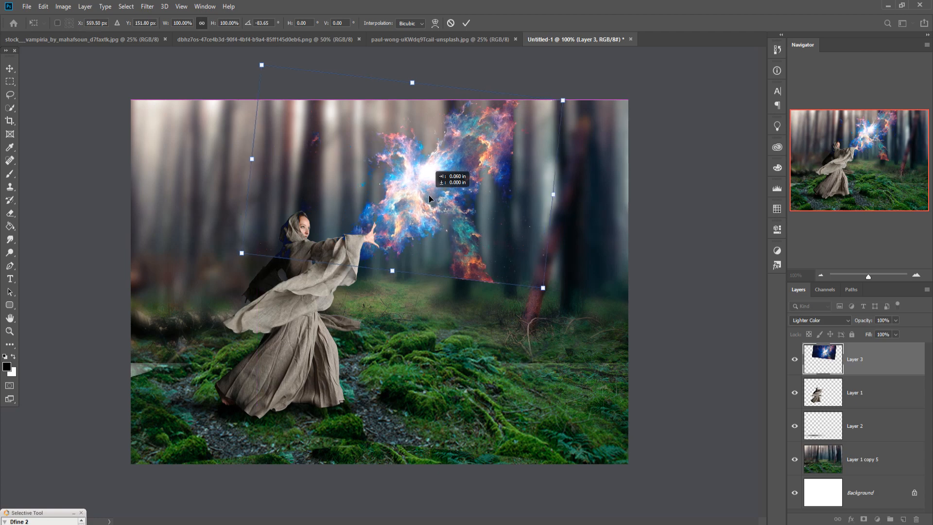
pyautogui.click(465, 27)
# Copy the blue smoke photo into the forest composite and minimize the source image.
pyautogui.click(430, 41)
pyautogui.moveTo(433, 39); pyautogui.dragTo(565, 76)
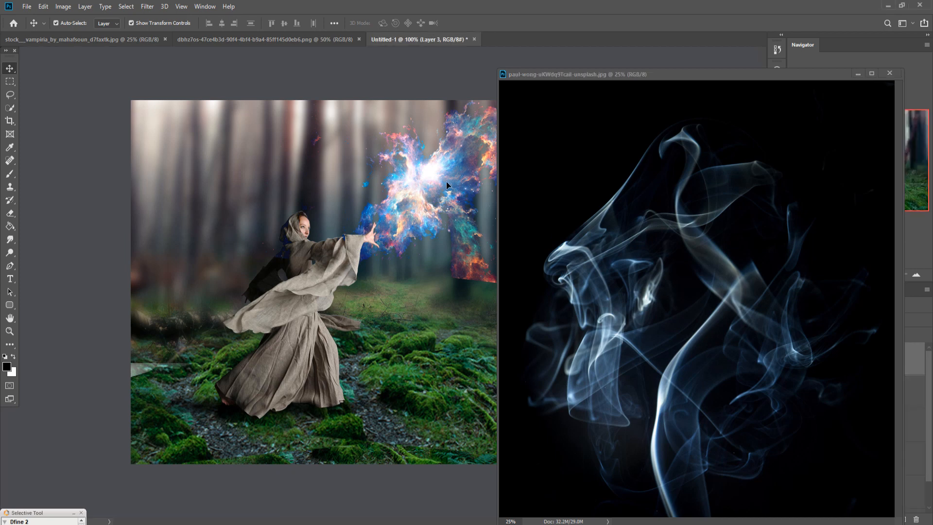
pyautogui.moveTo(674, 217); pyautogui.dragTo(447, 182)
pyautogui.click(858, 74)
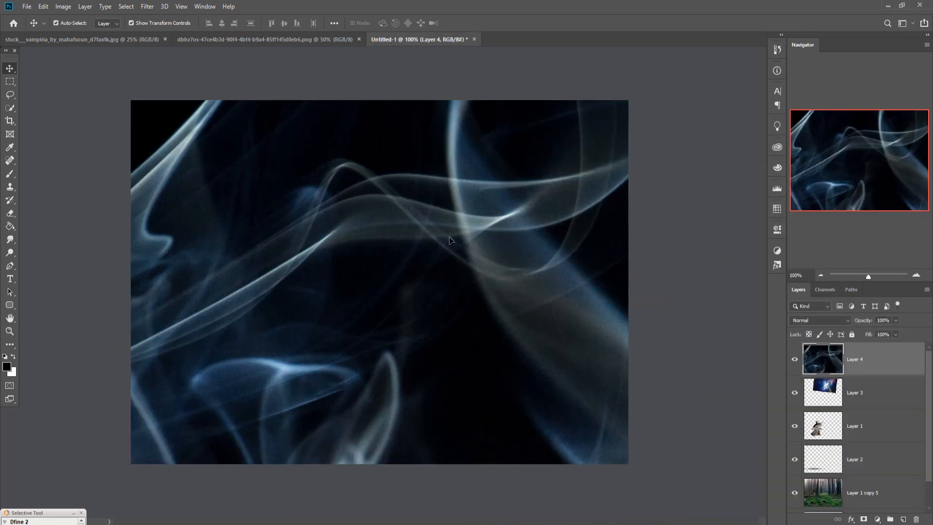
# Scale the smoke layer to about 16%, rotate it about 28° and place it over the nebula and the woman's hand.
pyautogui.hotkey('ctrl', '0')
pyautogui.moveTo(417, 154); pyautogui.dragTo(382, 407)
pyautogui.moveTo(385, 450); pyautogui.dragTo(370, 238)
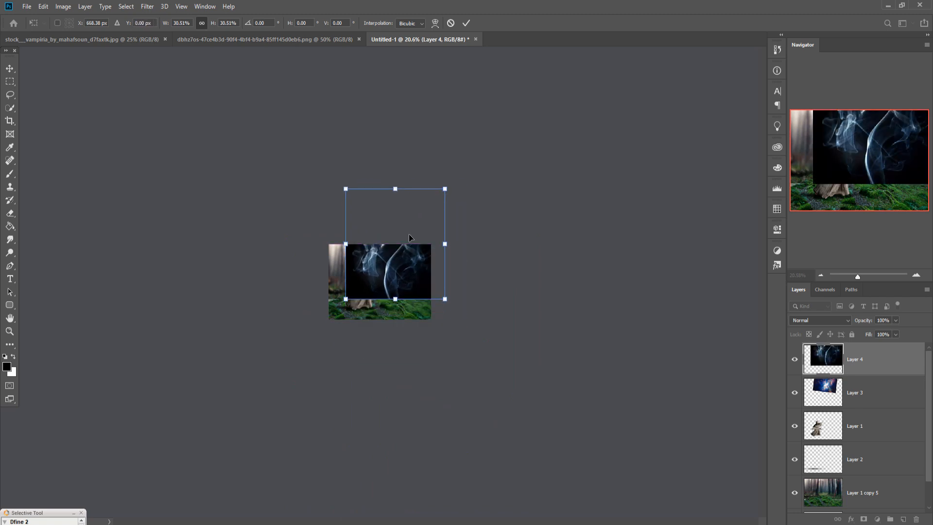
pyautogui.moveTo(464, 179); pyautogui.dragTo(390, 260)
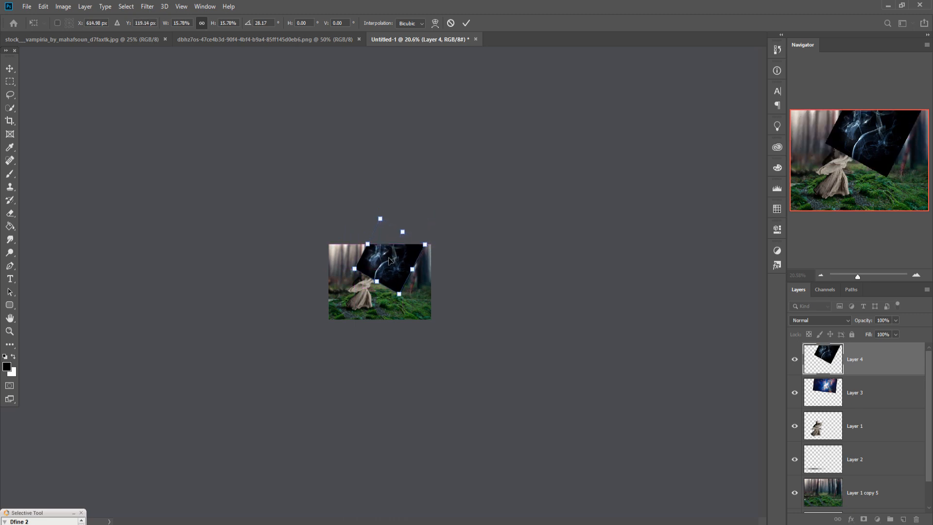
pyautogui.click(466, 23)
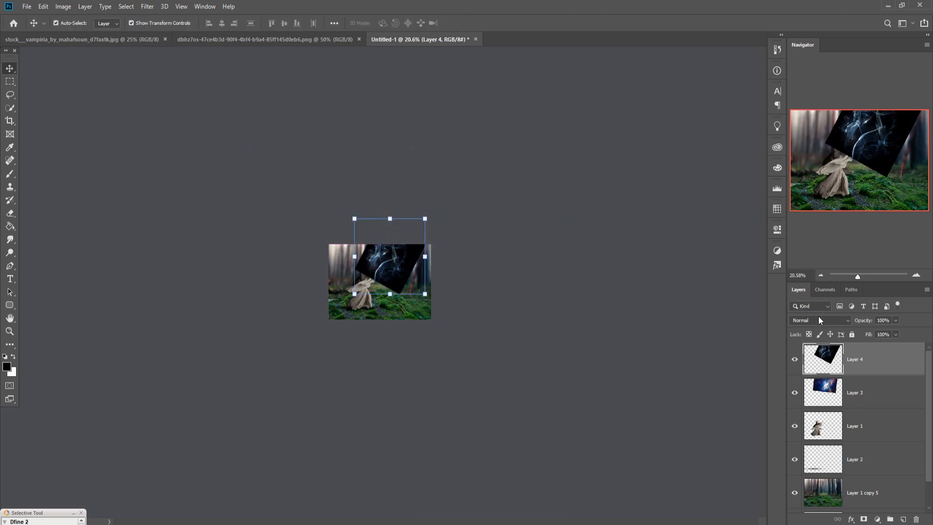
# Set the smoke layer's blend mode to Screen.
pyautogui.click(819, 320)
pyautogui.click(801, 358)
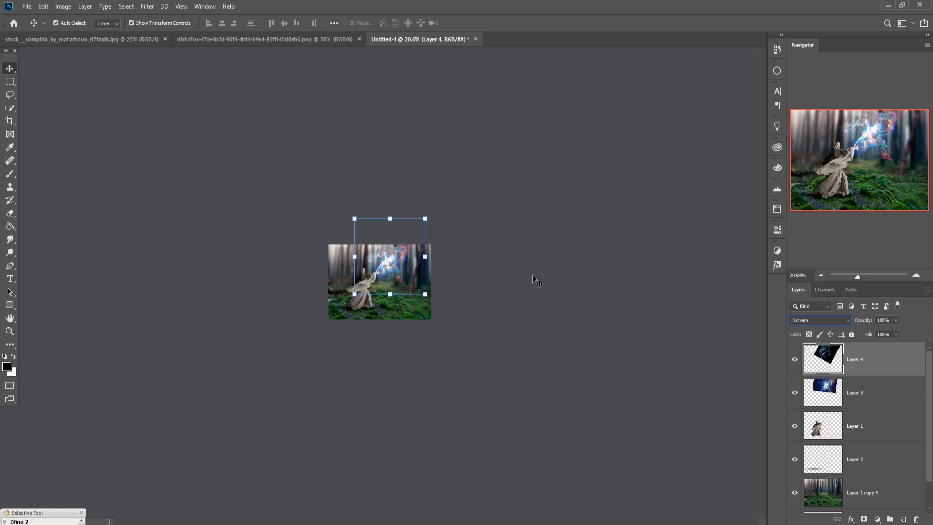
pyautogui.hotkey('ctrl', '1')
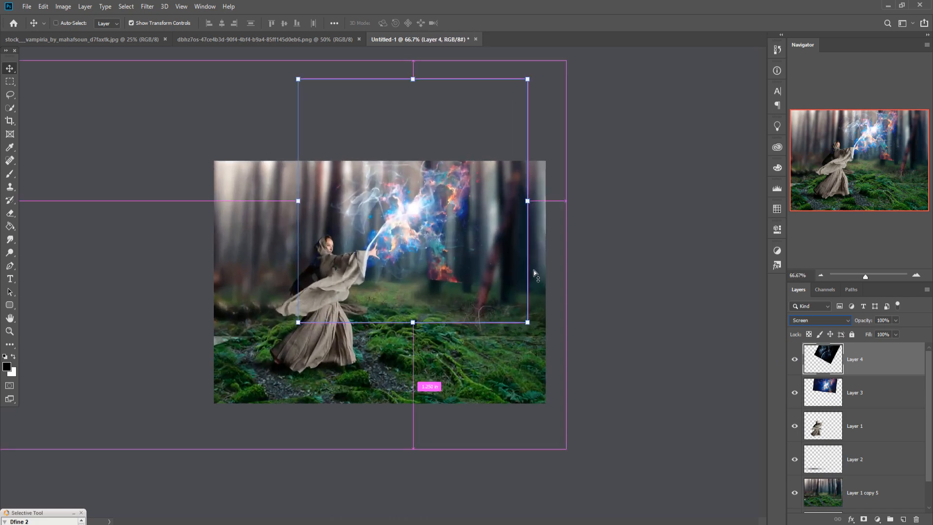
# Scale the smoke layer to about 91%, rotate it about 26° and reposition it over the nebula burst.
pyautogui.hotkey('ctrl', '+')
pyautogui.hotkey('ctrl', '-')
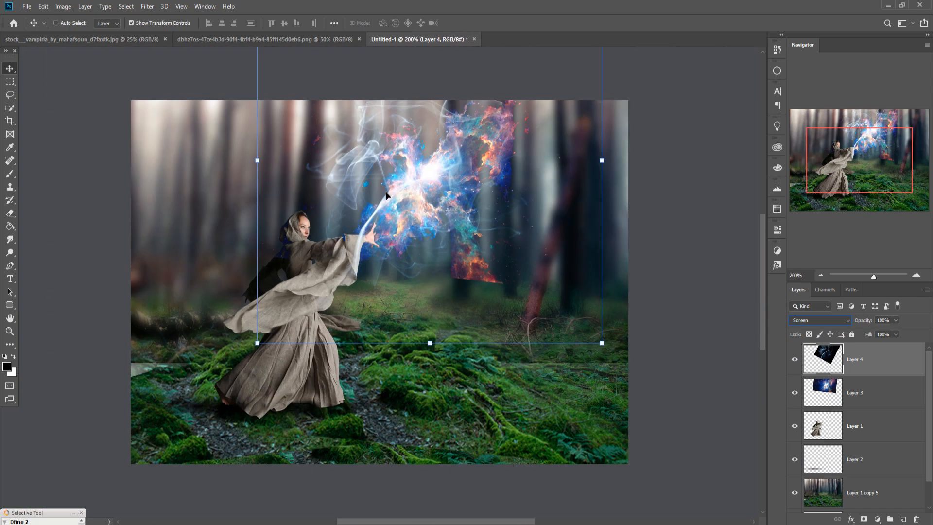
pyautogui.moveTo(258, 168); pyautogui.dragTo(294, 167)
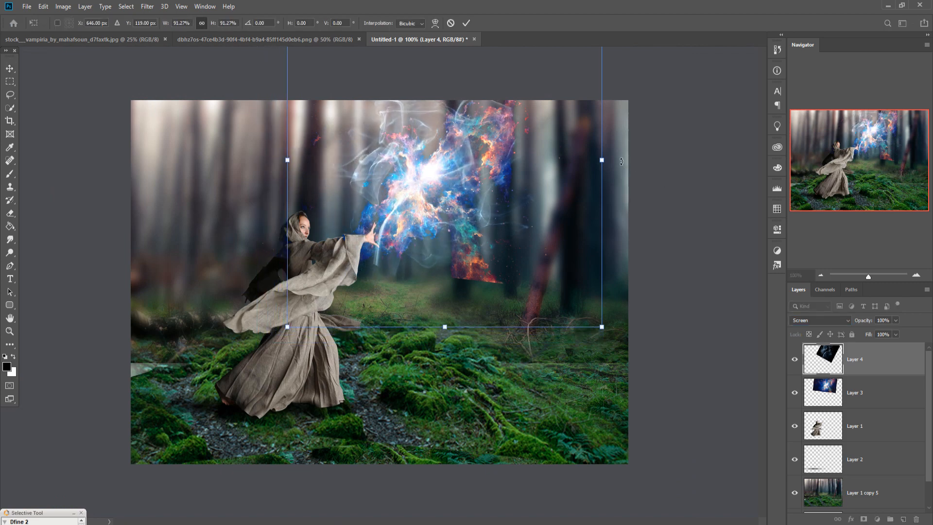
pyautogui.moveTo(620, 161); pyautogui.dragTo(639, 231)
pyautogui.moveTo(447, 177); pyautogui.dragTo(465, 195)
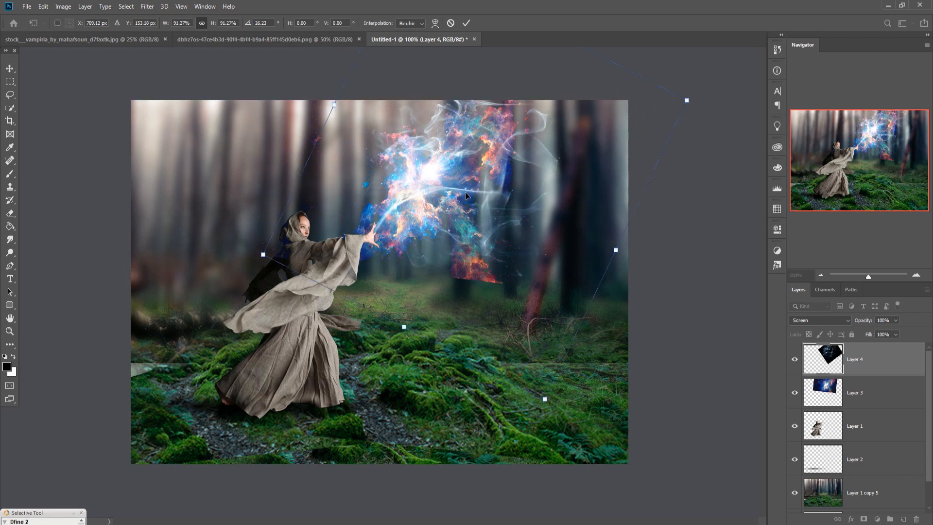
pyautogui.click(466, 22)
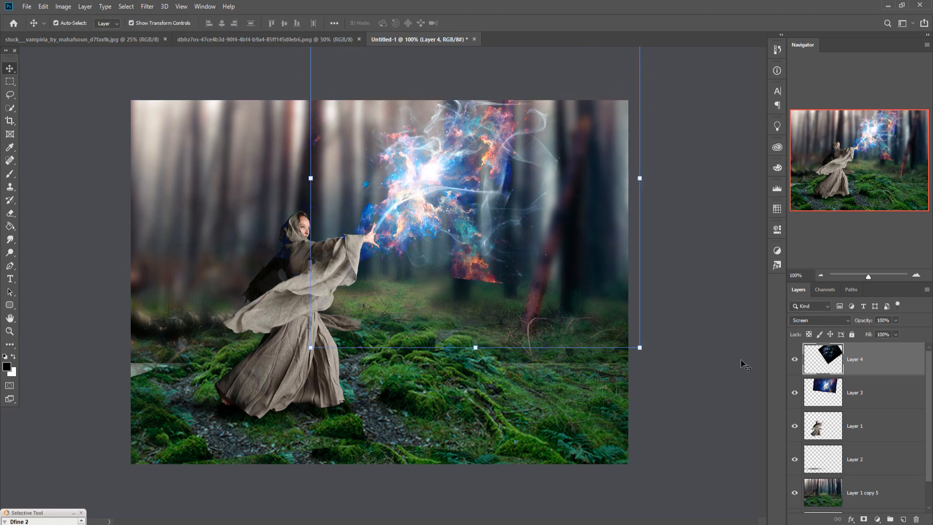
# Move the smoke layer below the nebula layer in the layer stack.
pyautogui.moveTo(881, 370); pyautogui.dragTo(879, 408)
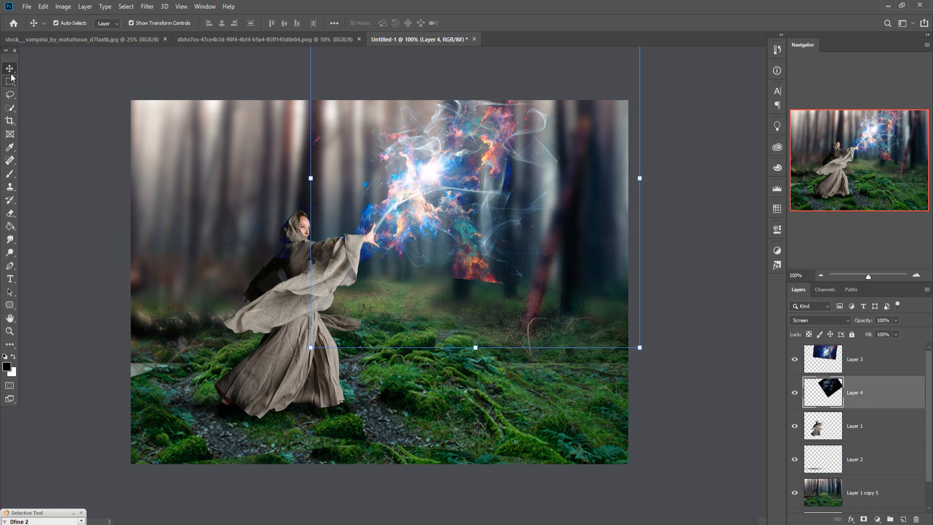
pyautogui.hotkey('ctrl', '-')
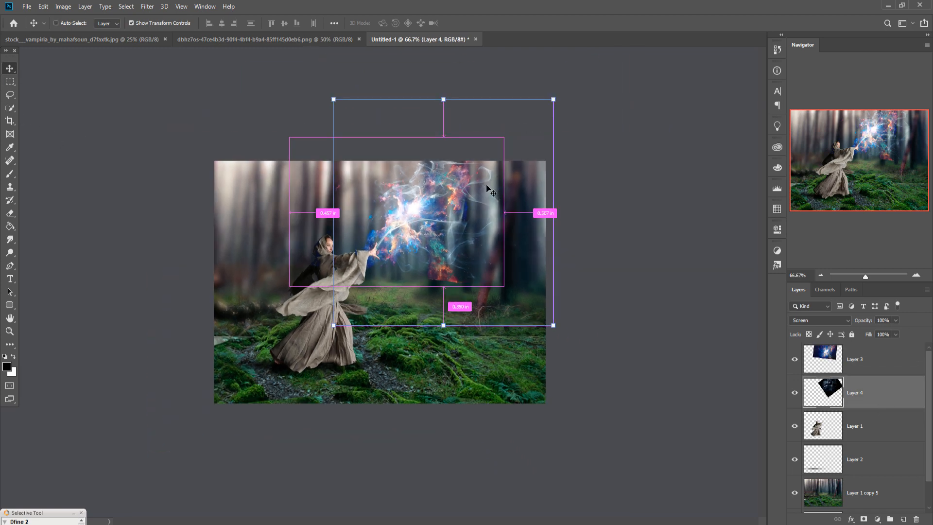
pyautogui.hotkey('ctrl', '+')
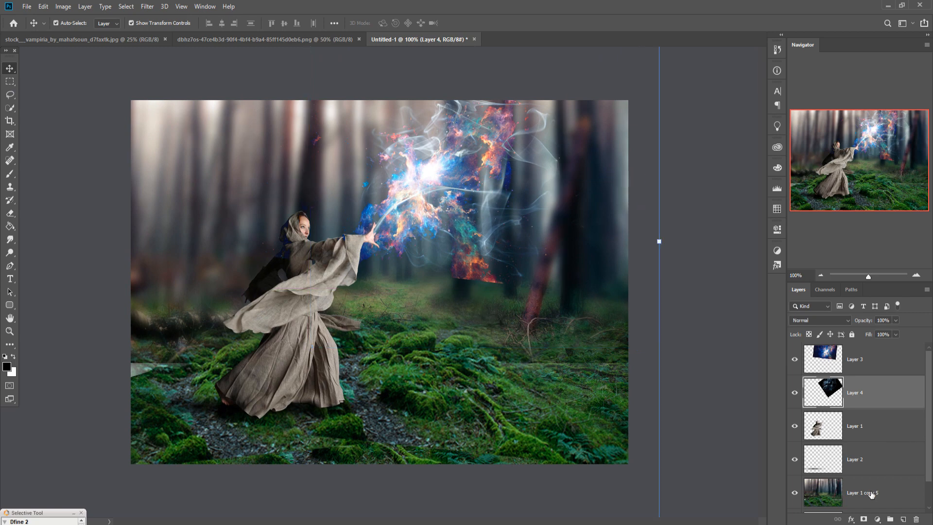
# Add a Curves adjustment layer above the forest layer and lower the RGB curve's midtones to darken the background.
pyautogui.click(871, 493)
pyautogui.click(147, 7)
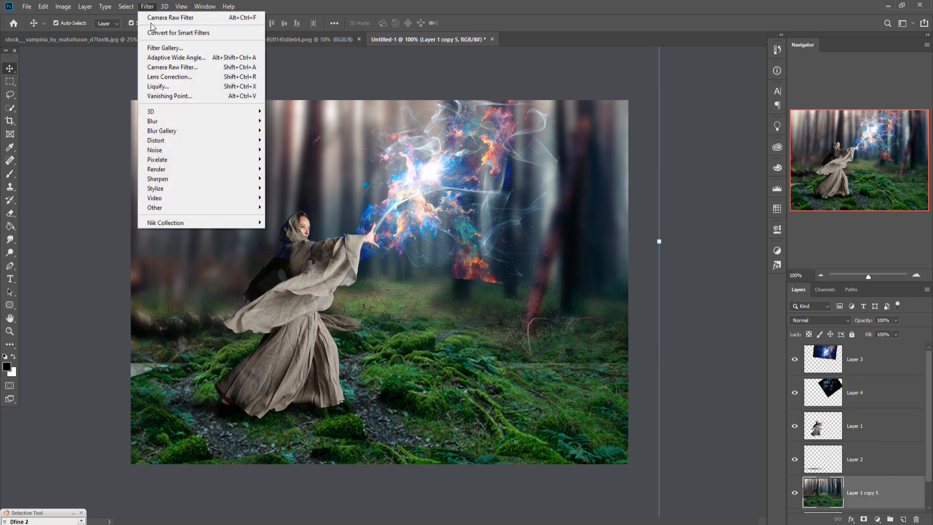
pyautogui.click(871, 497)
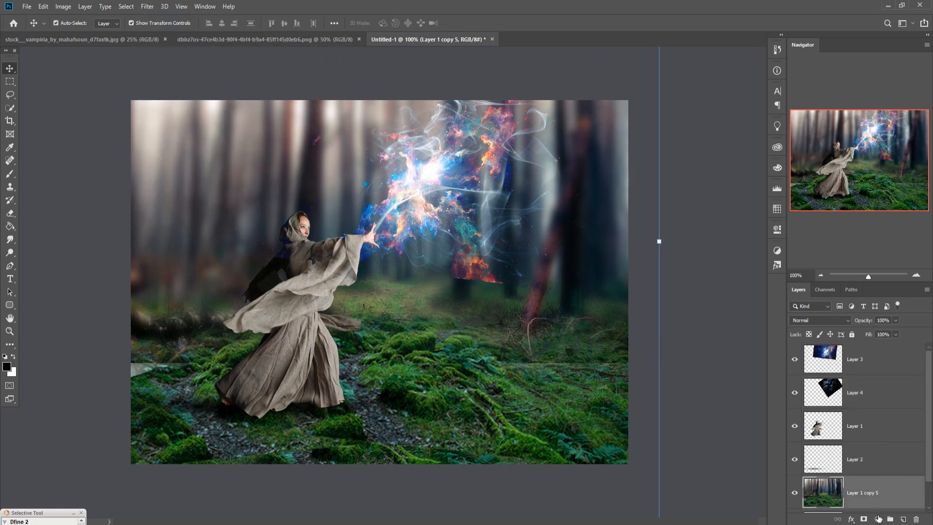
pyautogui.click(877, 518)
pyautogui.click(874, 392)
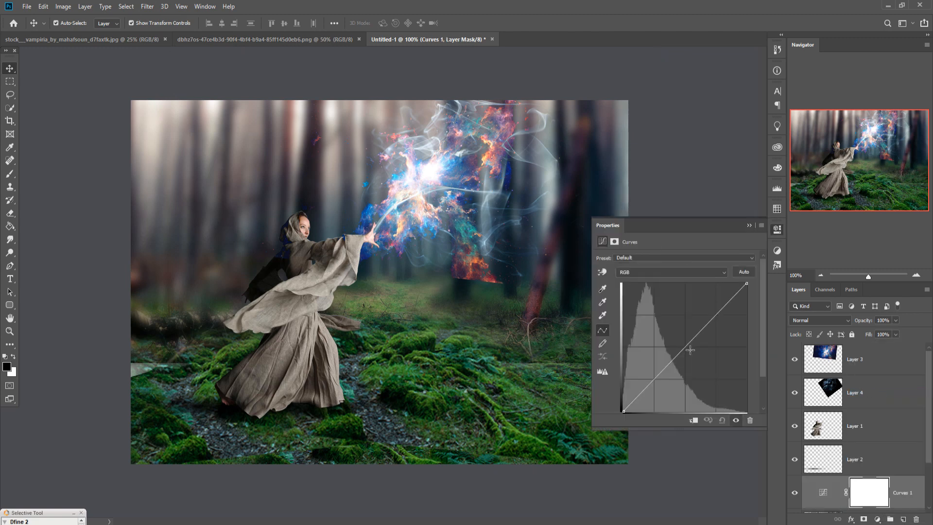
pyautogui.moveTo(690, 349)
pyautogui.mouseDown()
pyautogui.moveTo(699, 355)
pyautogui.moveTo(686, 364)
pyautogui.mouseUp()
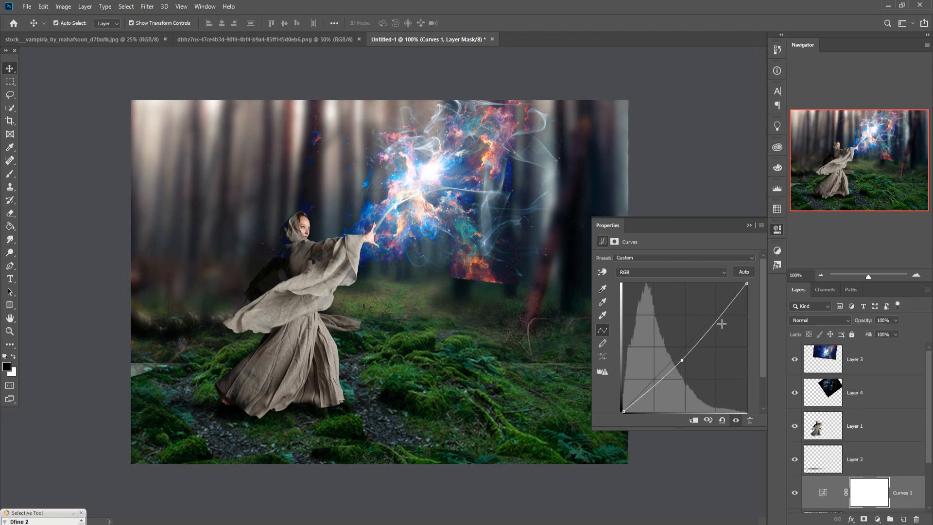
pyautogui.moveTo(721, 324); pyautogui.dragTo(726, 322)
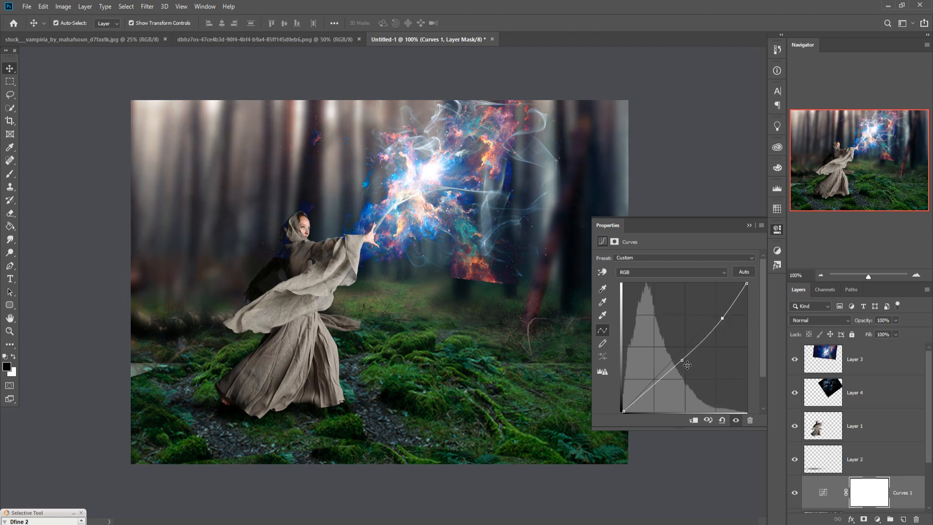
pyautogui.moveTo(685, 366); pyautogui.dragTo(687, 370)
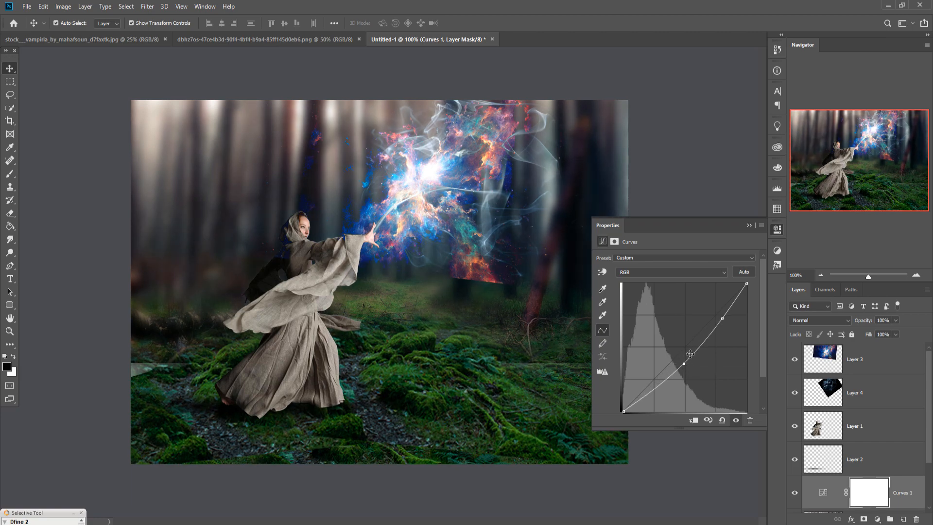
pyautogui.click(749, 226)
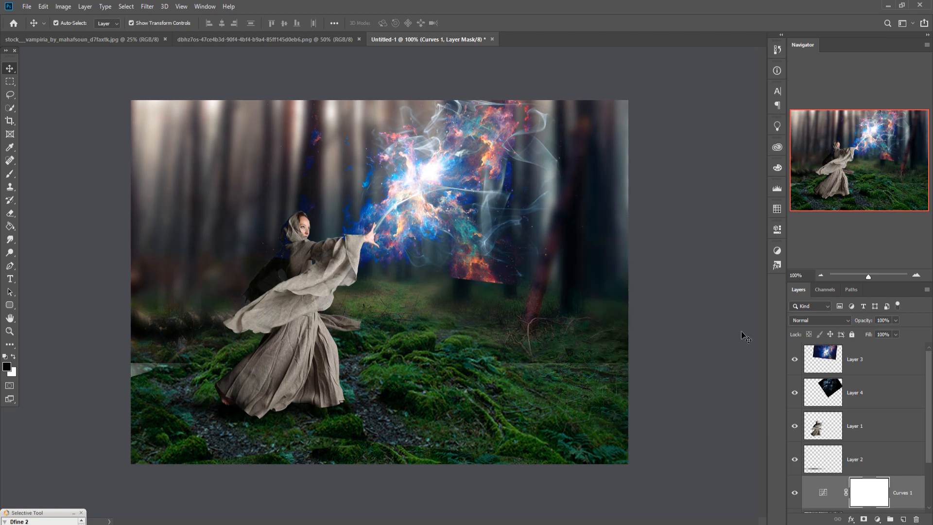
# Copy the dusty fog image 1.png into the composite directly above the forest layer and minimize the source image.
pyautogui.hotkey('ctrl', '+')
pyautogui.hotkey('ctrl', '+')
pyautogui.hotkey('ctrl', '-')
pyautogui.hotkey('ctrl', '-')
pyautogui.scroll(-2, 895, 446)
pyautogui.click(851, 463)
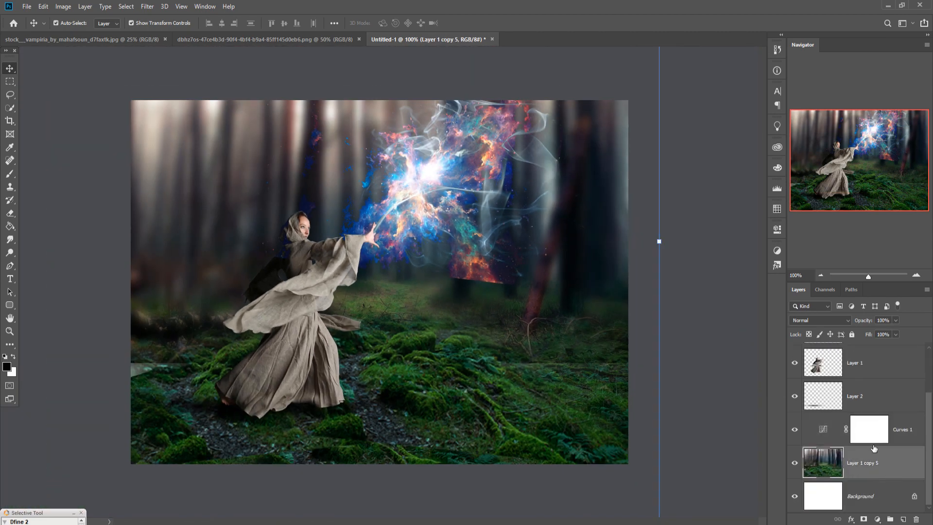
pyautogui.click(530, 42)
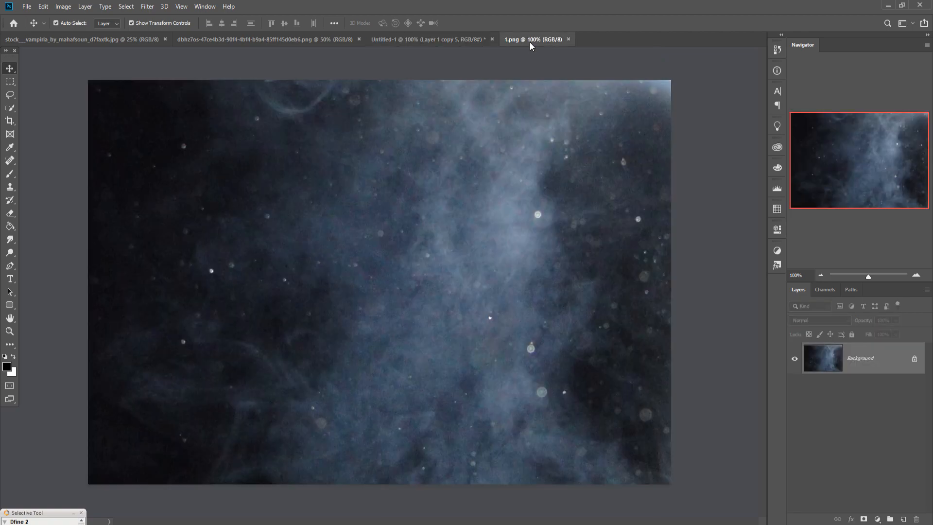
pyautogui.moveTo(530, 42); pyautogui.dragTo(606, 75)
pyautogui.moveTo(743, 268); pyautogui.dragTo(505, 270)
pyautogui.moveTo(890, 75); pyautogui.dragTo(452, 218)
pyautogui.click(685, 217)
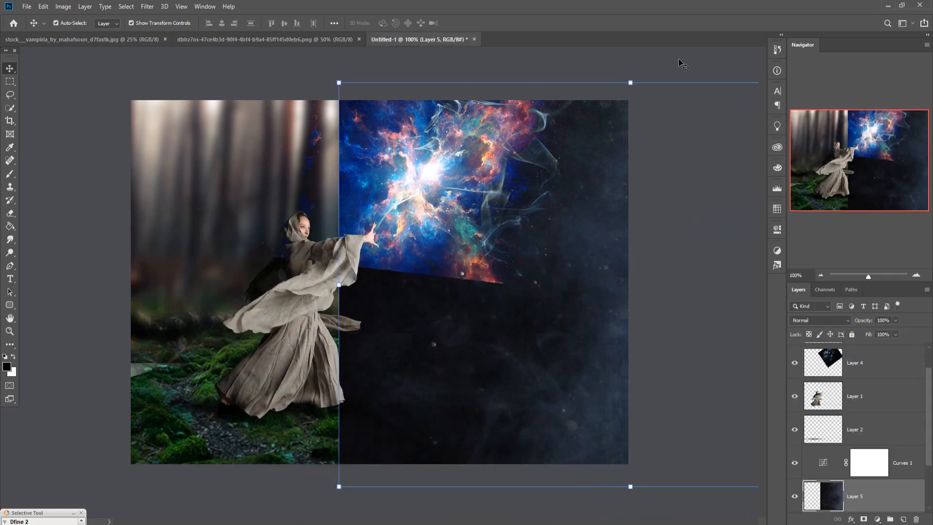
# Scale the fog layer to about 48%, rotate it about 90° behind the woman and set its blend mode to Screen.
pyautogui.moveTo(636, 87); pyautogui.dragTo(212, 272)
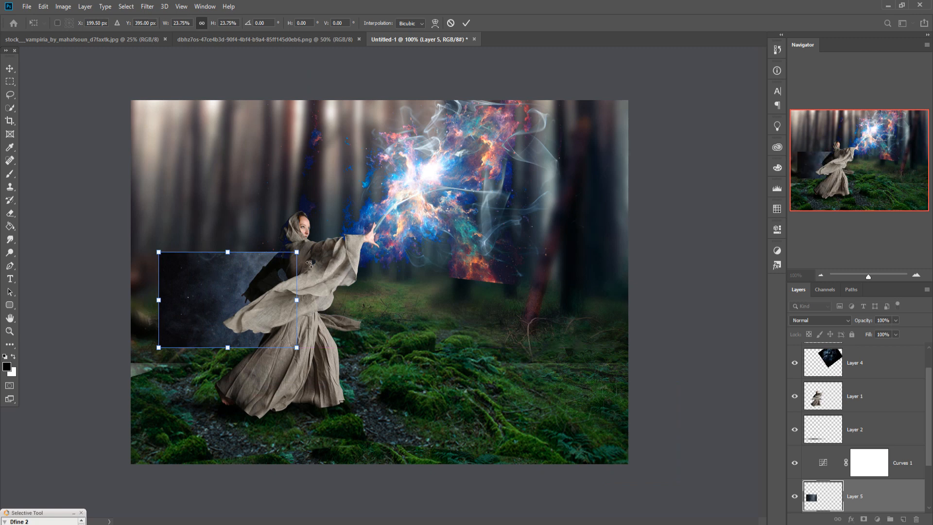
pyautogui.moveTo(309, 251); pyautogui.dragTo(366, 285)
pyautogui.moveTo(347, 351); pyautogui.dragTo(282, 332)
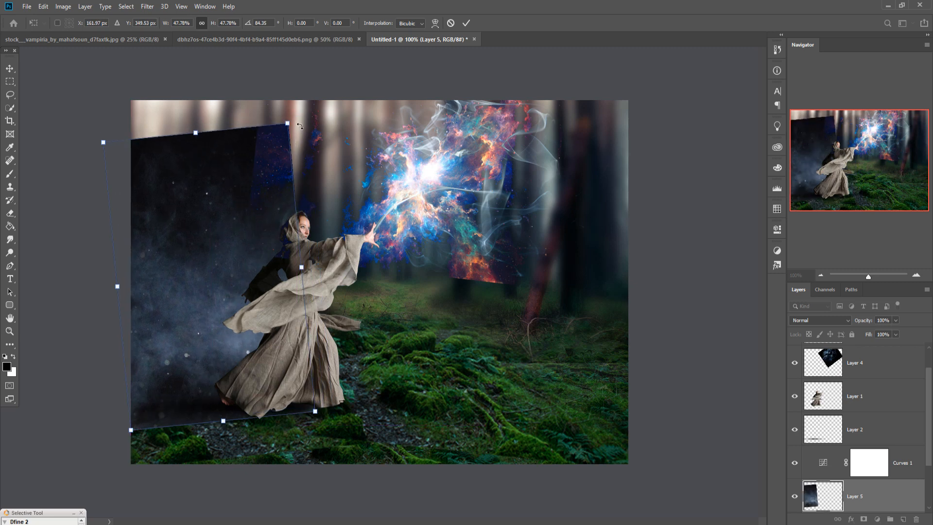
pyautogui.moveTo(300, 126); pyautogui.dragTo(318, 137)
pyautogui.moveTo(266, 217); pyautogui.dragTo(269, 204)
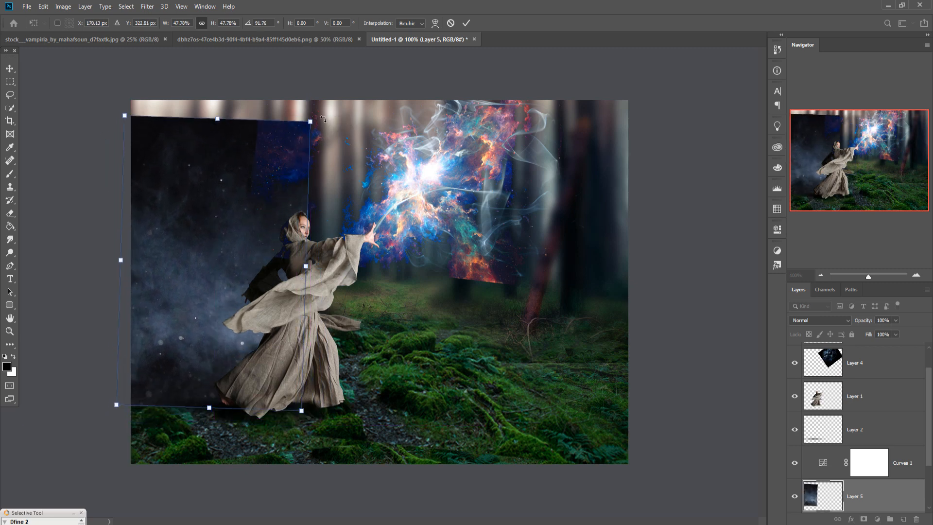
pyautogui.click(466, 22)
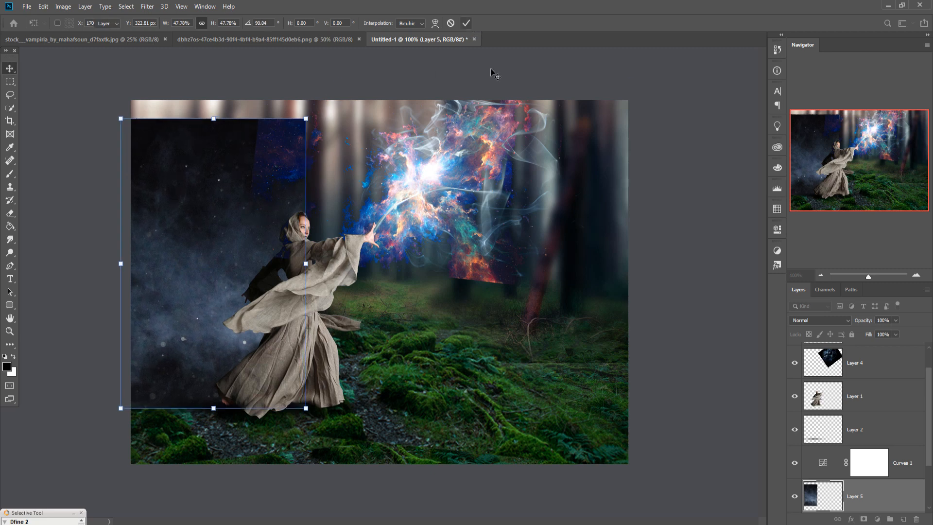
pyautogui.click(805, 316)
pyautogui.click(807, 359)
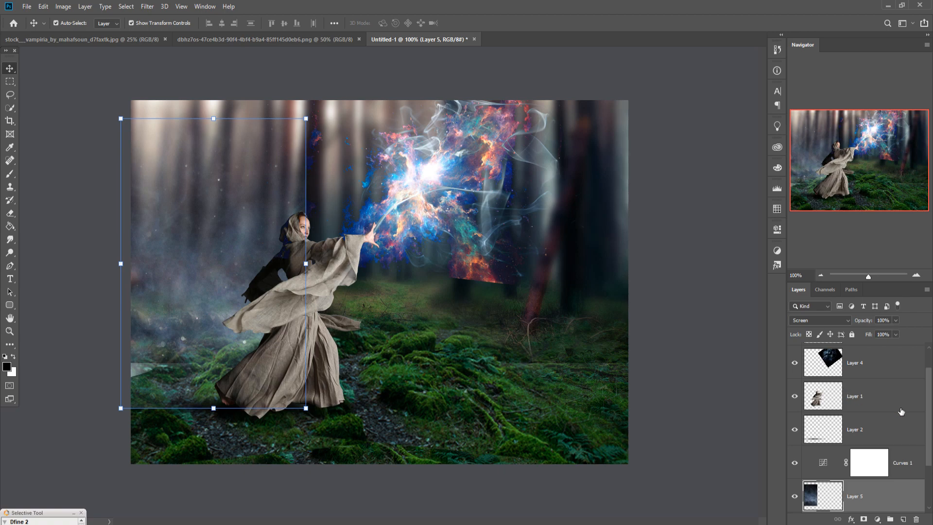
# Duplicate the fog layer and place the copy directly to the right of the original, aligned edge to edge.
pyautogui.rightClick(906, 496)
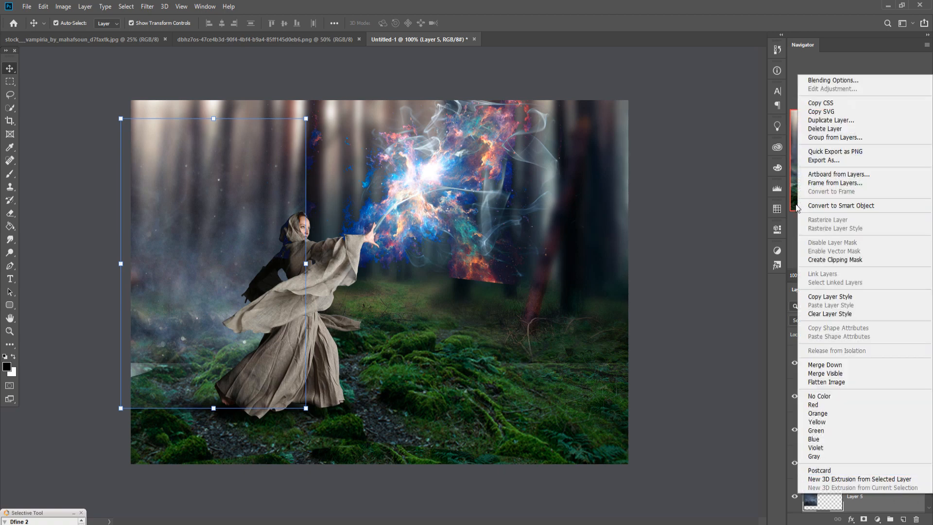
pyautogui.click(826, 120)
pyautogui.click(545, 150)
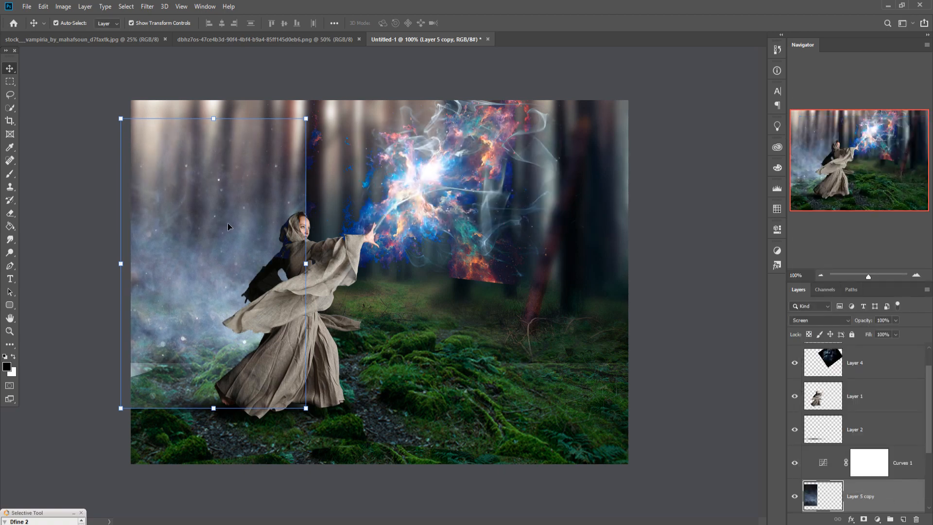
pyautogui.moveTo(206, 241); pyautogui.dragTo(392, 244)
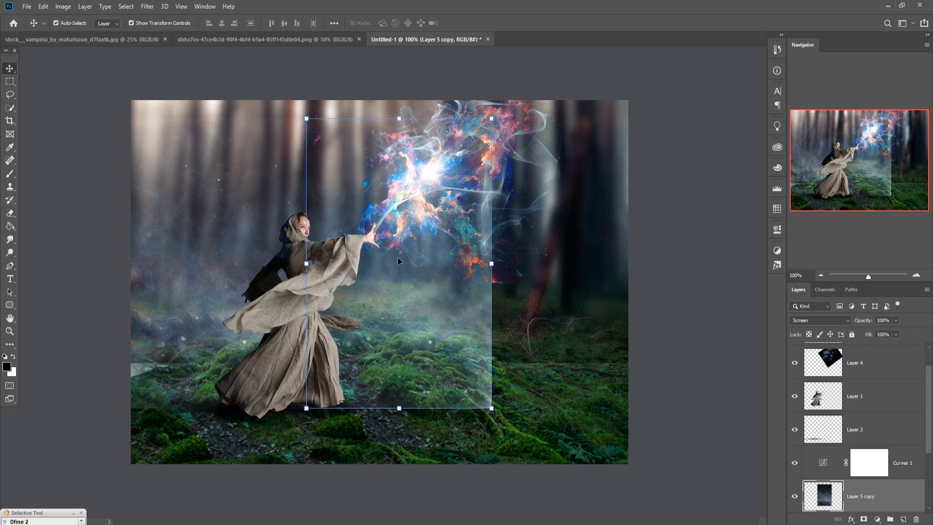
pyautogui.press('Up')
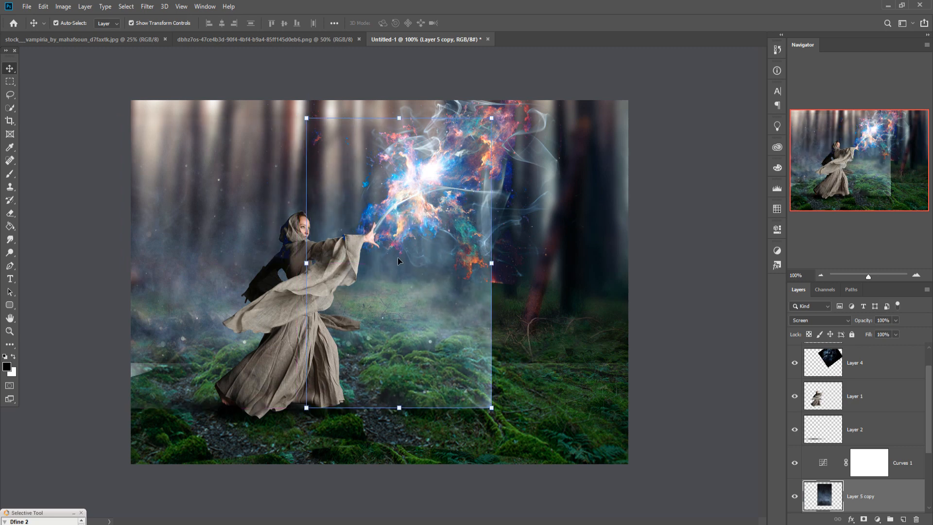
# Duplicate the middle fog layer and align the second copy beside it to cover the right side of the forest.
pyautogui.rightClick(893, 500)
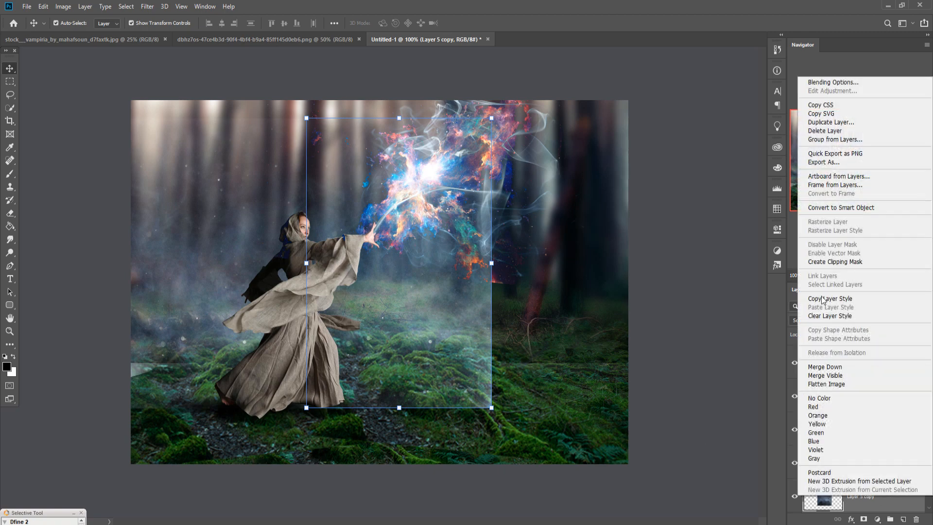
pyautogui.click(826, 125)
pyautogui.click(546, 149)
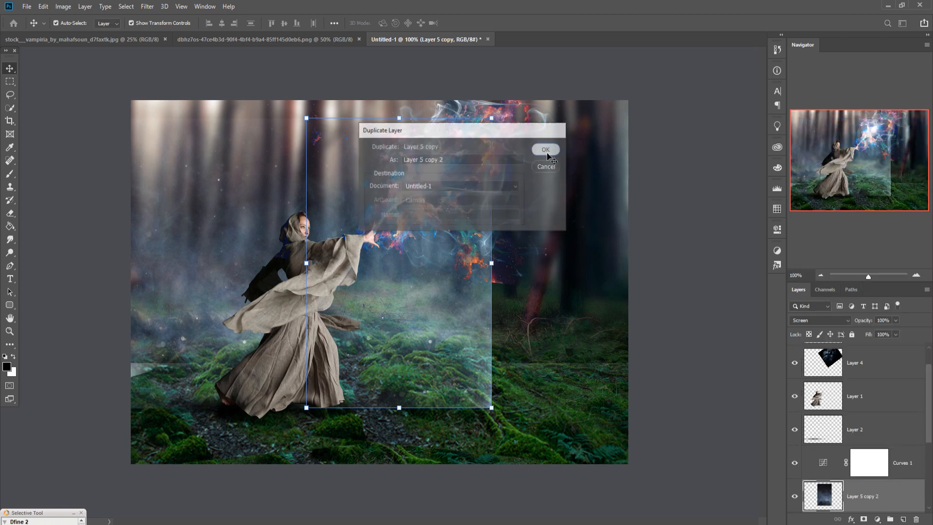
pyautogui.moveTo(432, 294); pyautogui.dragTo(637, 286)
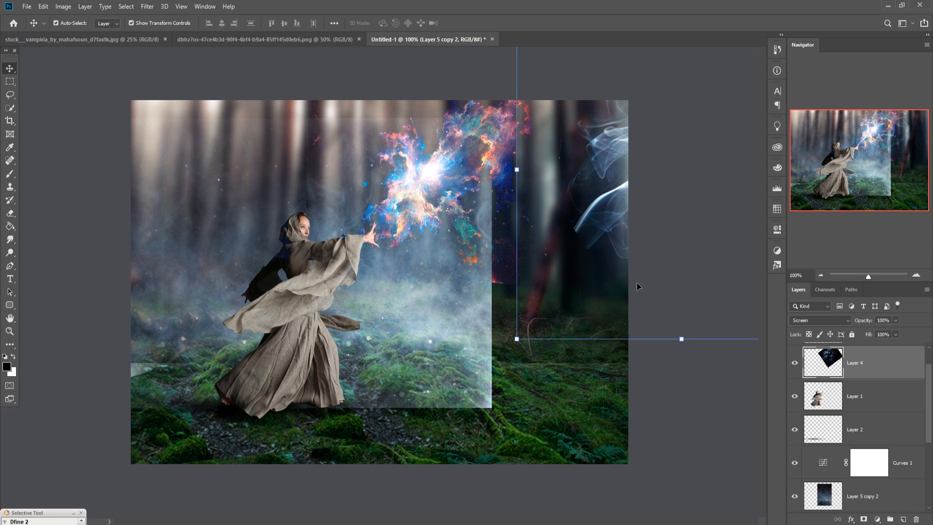
pyautogui.hotkey('ctrl', 'z')
pyautogui.moveTo(456, 385); pyautogui.dragTo(642, 381)
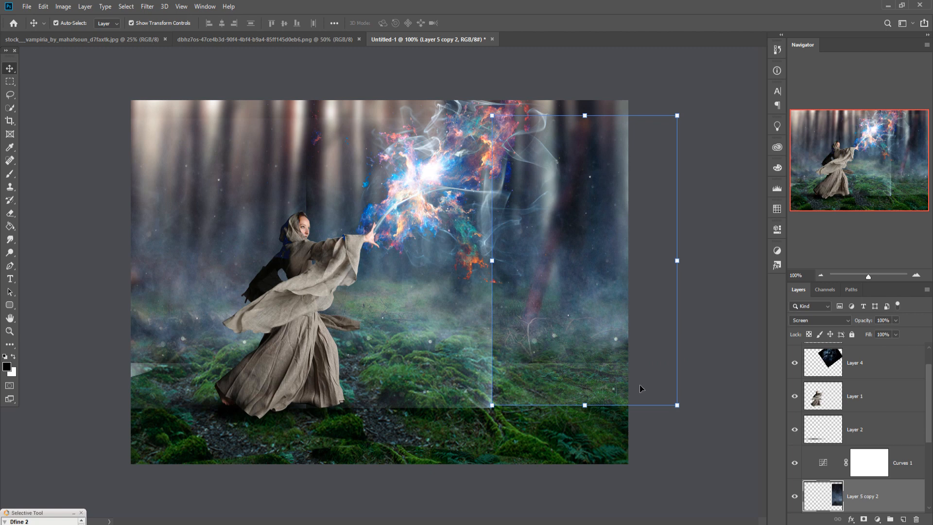
pyautogui.press('Down')
pyautogui.press('Down')
pyautogui.press('Down')
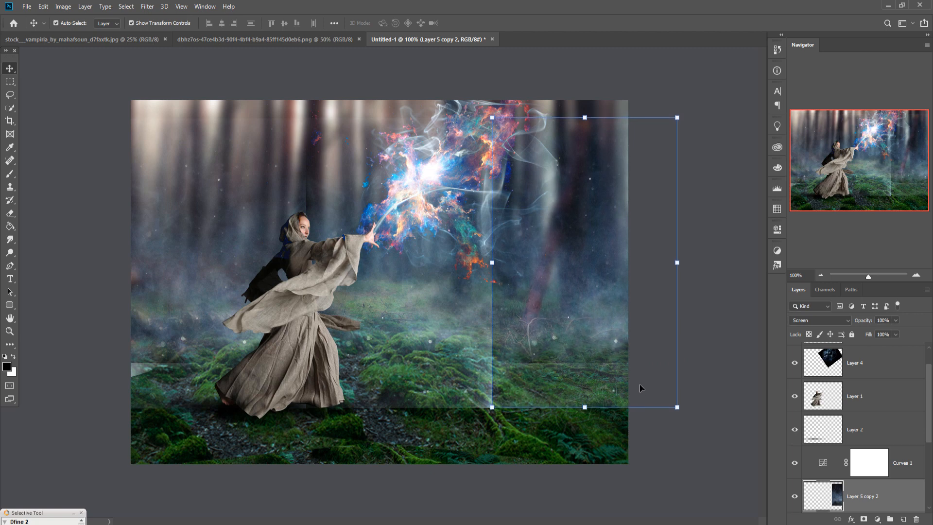
pyautogui.press('Right')
# Merge the three fog layers into one and set the merged layer's blend mode to Screen.
pyautogui.scroll(-3, 928, 403)
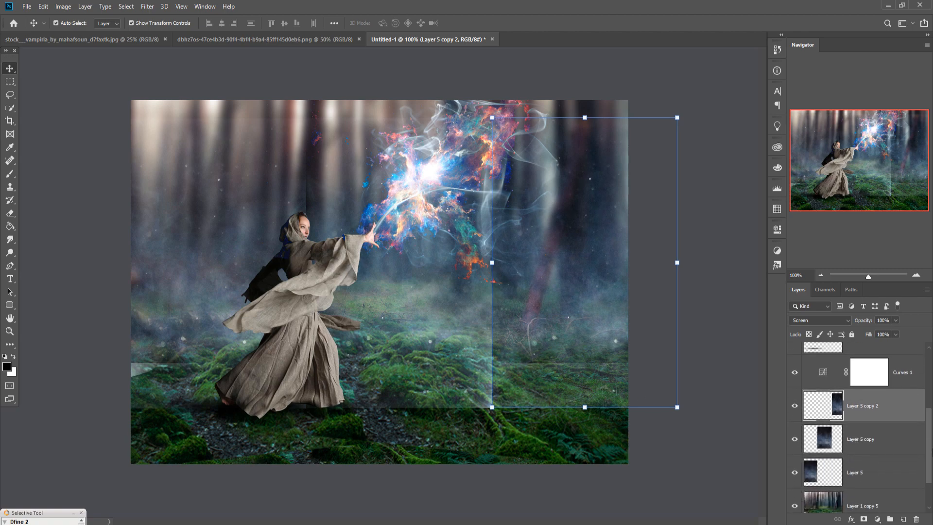
pyautogui.keyDown('shift'); pyautogui.click(878, 379); pyautogui.keyUp('shift')
pyautogui.rightClick(878, 379)
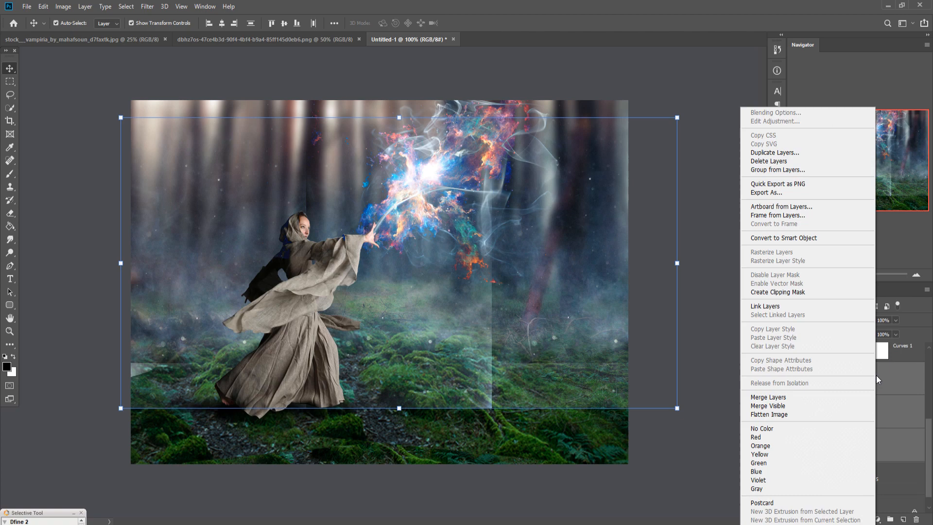
pyautogui.click(759, 397)
pyautogui.click(845, 322)
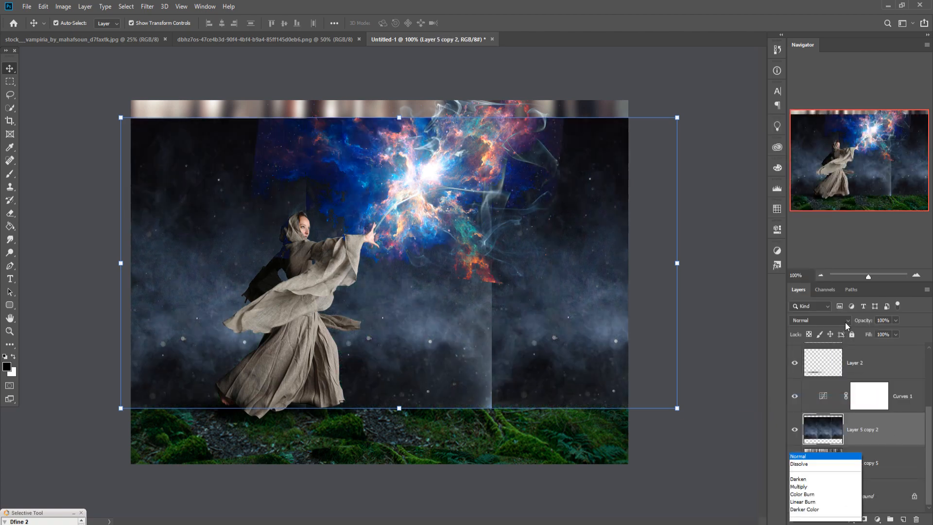
pyautogui.click(799, 357)
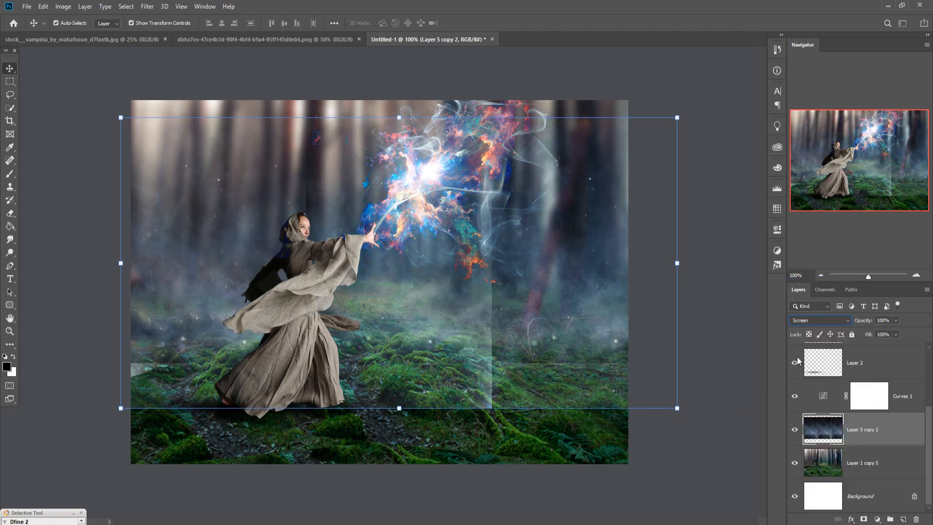
# Add a layer mask to the merged fog layer and paint out the fog over the mossy ground with a size 300 black brush at 27% opacity.
pyautogui.click(863, 519)
pyautogui.click(10, 173)
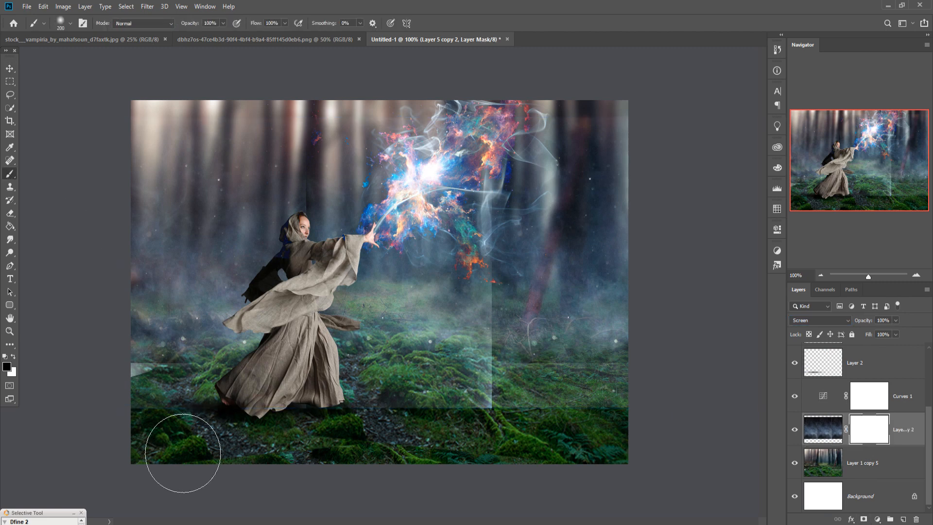
pyautogui.press(']')
pyautogui.press(']')
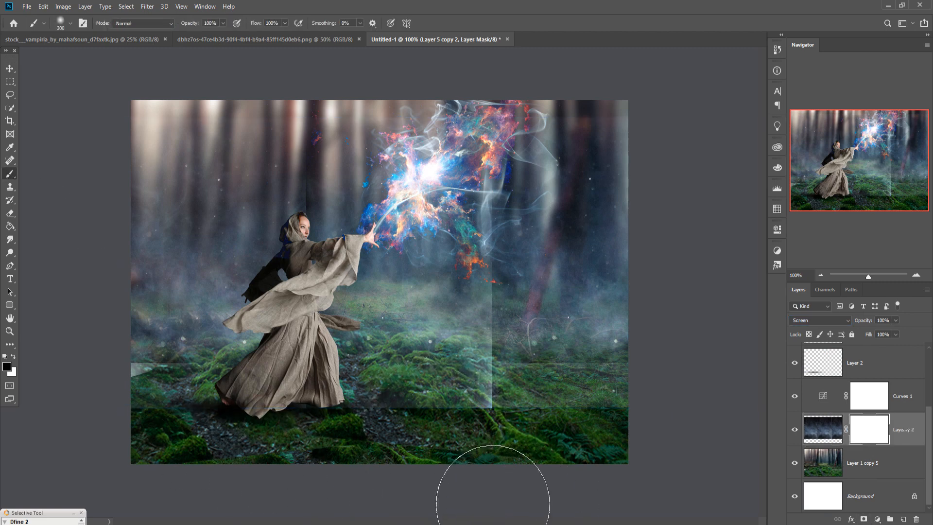
pyautogui.moveTo(223, 23)
pyautogui.mouseDown()
pyautogui.moveTo(209, 39)
pyautogui.moveTo(189, 39)
pyautogui.mouseUp()
pyautogui.moveTo(375, 490)
pyautogui.mouseDown()
pyautogui.moveTo(552, 448)
pyautogui.moveTo(458, 427)
pyautogui.moveTo(620, 406)
pyautogui.moveTo(559, 339)
pyautogui.moveTo(628, 462)
pyautogui.mouseUp()
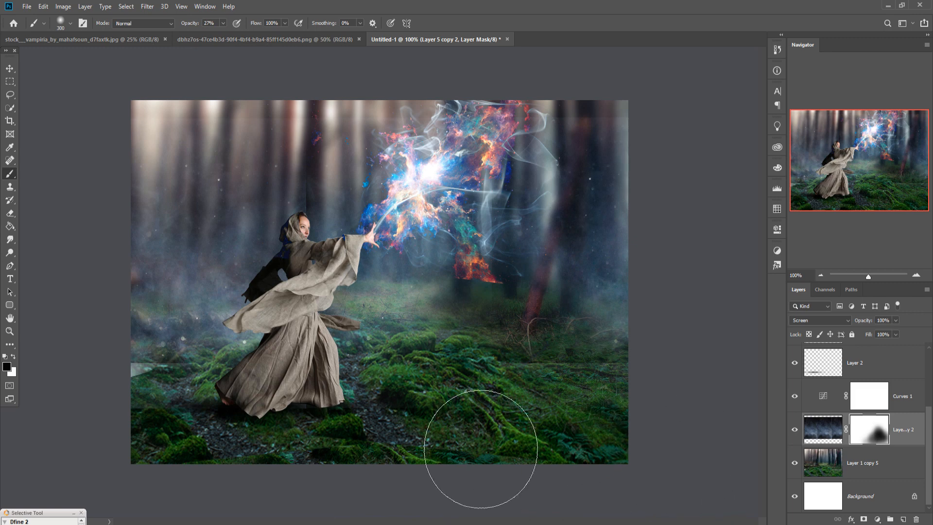
pyautogui.moveTo(480, 448)
pyautogui.mouseDown()
pyautogui.moveTo(208, 435)
pyautogui.moveTo(473, 424)
pyautogui.mouseUp()
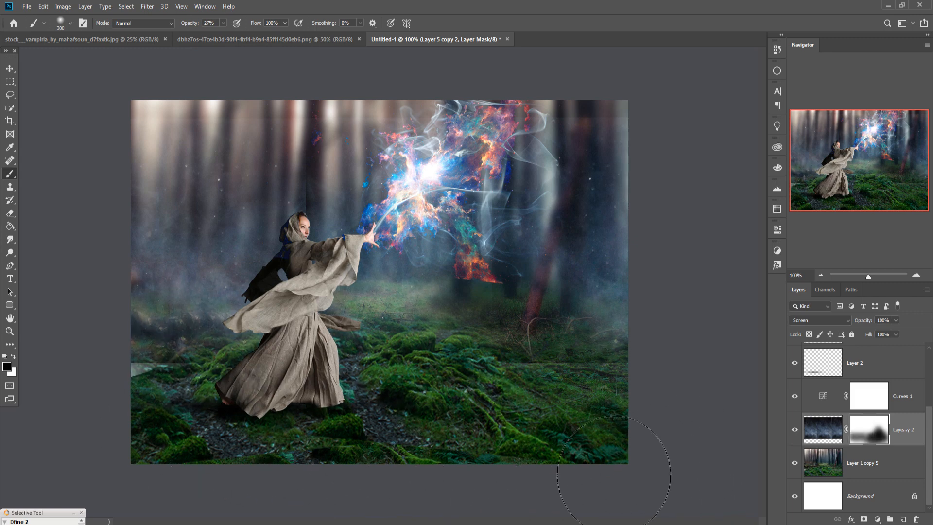
pyautogui.moveTo(614, 473)
pyautogui.mouseDown()
pyautogui.moveTo(688, 427)
pyautogui.moveTo(555, 448)
pyautogui.moveTo(295, 459)
pyautogui.moveTo(212, 416)
pyautogui.mouseUp()
pyautogui.click(9, 72)
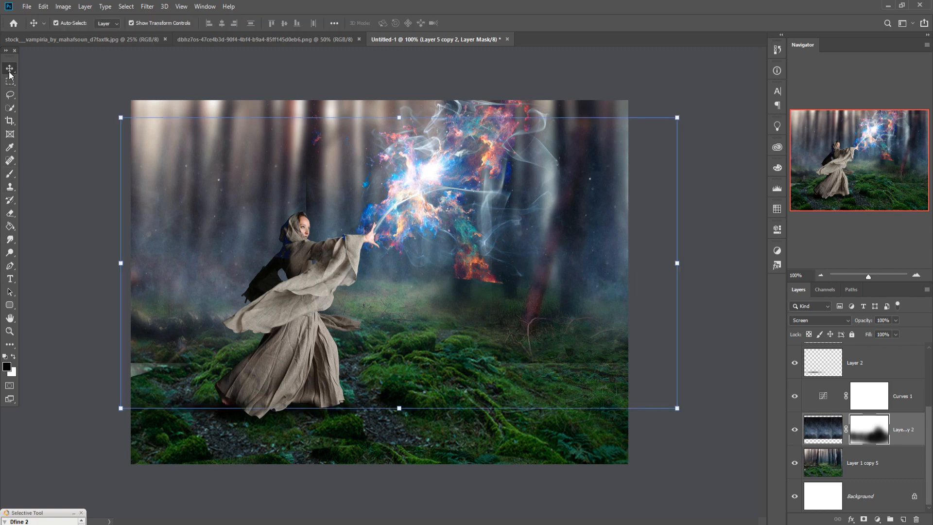
# Add an Exposure adjustment directly above the forest layer with exposure -0.97 and offset +0.0190.
pyautogui.click(439, 146)
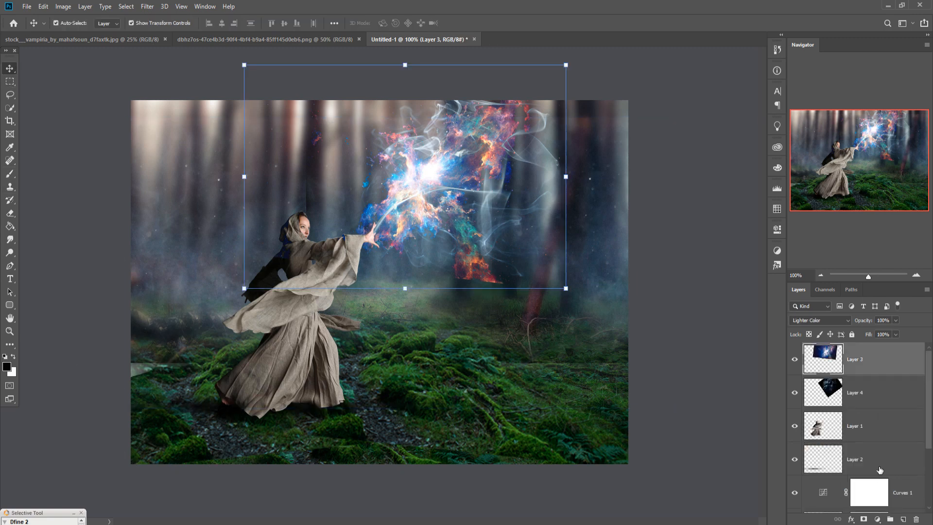
pyautogui.scroll(-3, 880, 469)
pyautogui.click(832, 461)
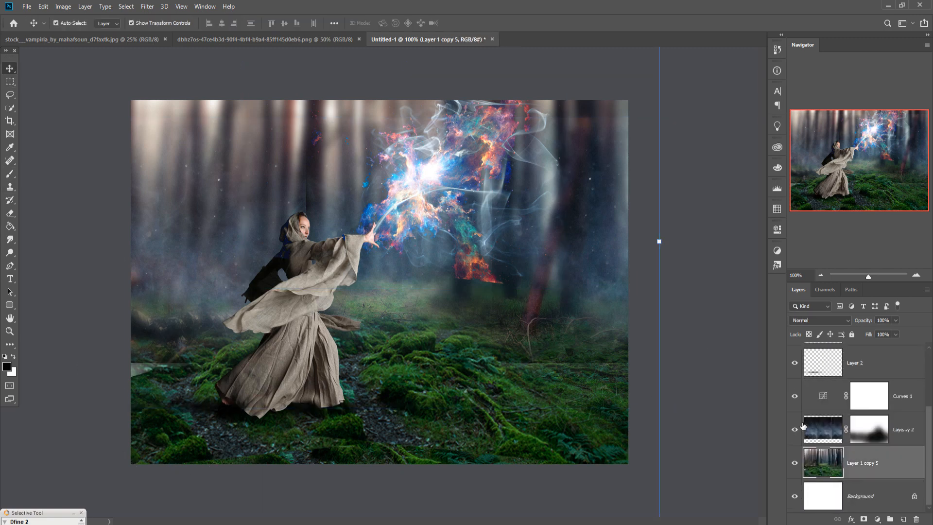
pyautogui.click(145, 6)
pyautogui.click(855, 457)
pyautogui.click(878, 517)
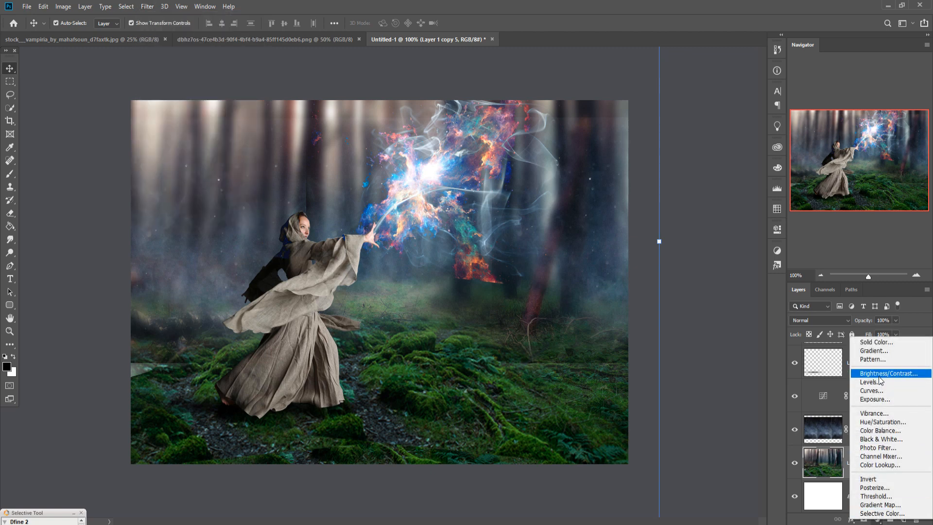
pyautogui.click(875, 400)
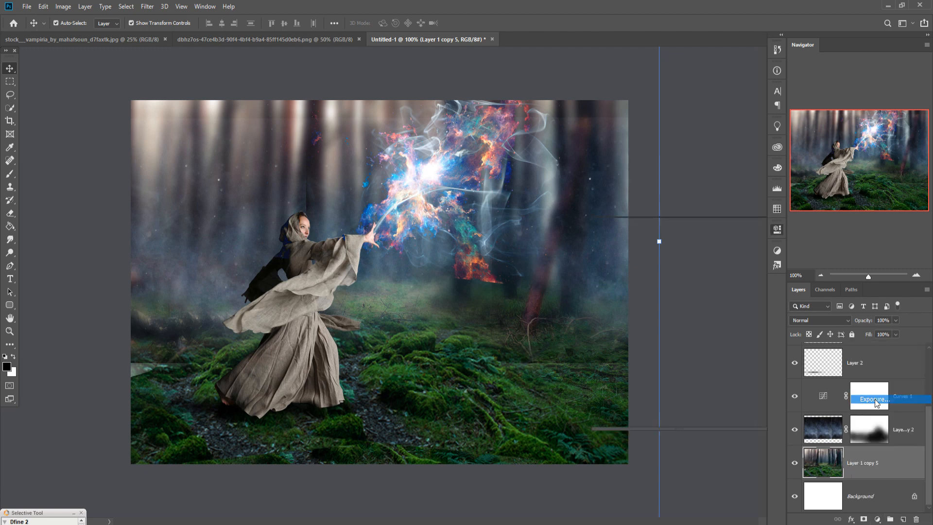
pyautogui.moveTo(675, 283); pyautogui.dragTo(661, 286)
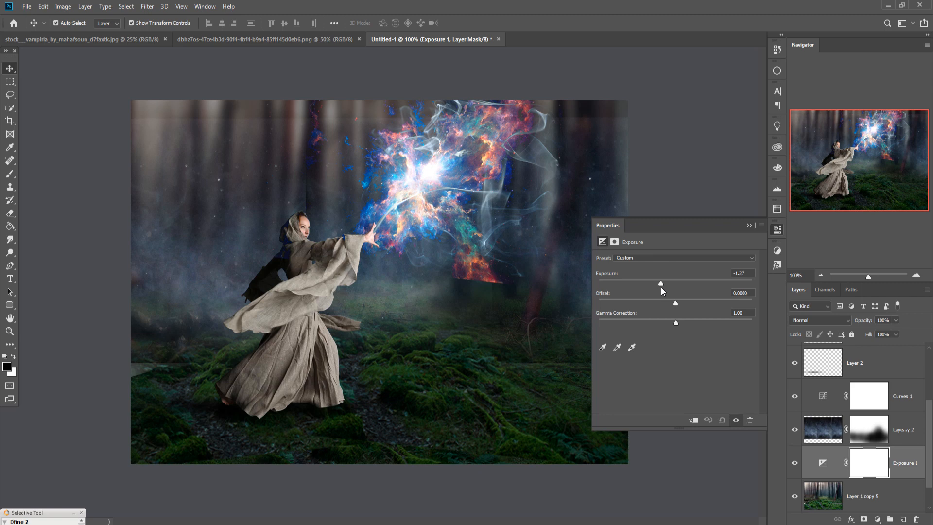
pyautogui.moveTo(661, 286); pyautogui.dragTo(678, 301)
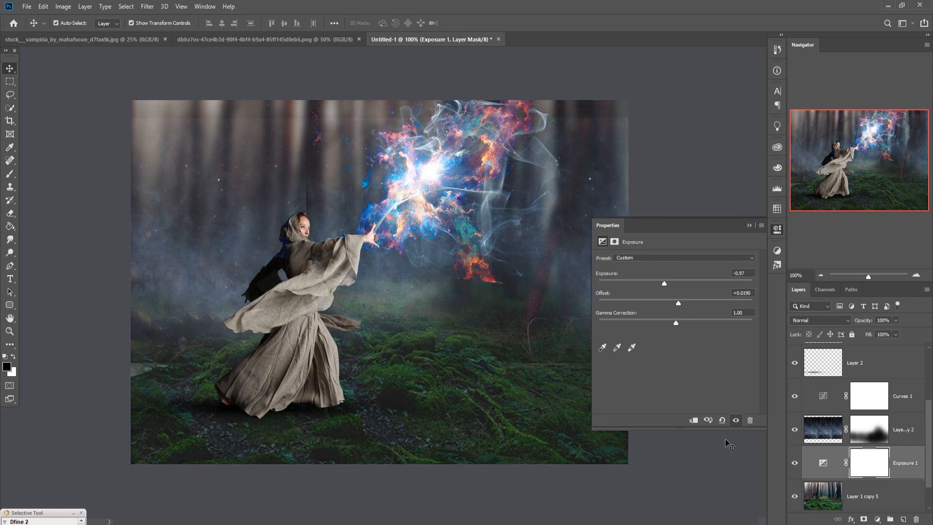
pyautogui.click(748, 226)
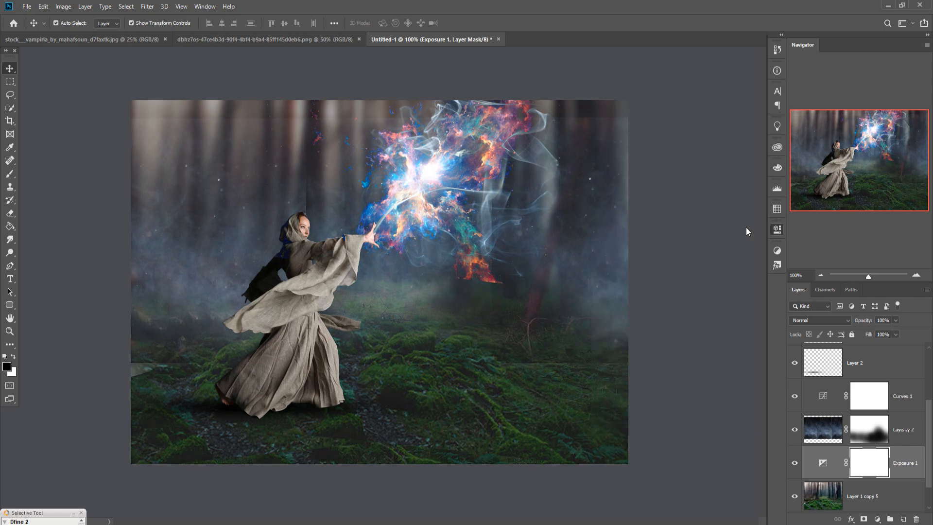
# Paint black on the fog layer's mask to thin the fog among the upper trees and around the magic burst.
pyautogui.click(873, 426)
pyautogui.click(9, 174)
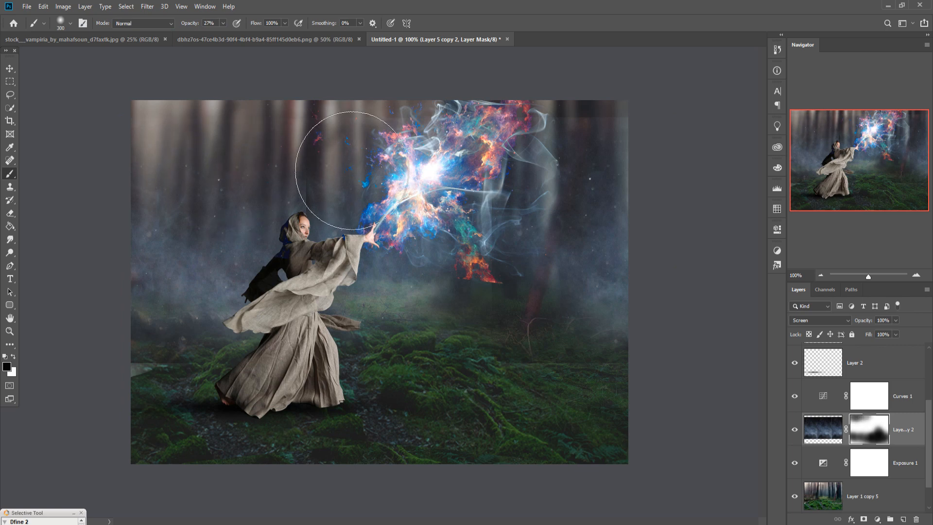
pyautogui.moveTo(379, 285)
pyautogui.mouseDown()
pyautogui.moveTo(552, 167)
pyautogui.moveTo(650, 183)
pyautogui.moveTo(582, 192)
pyautogui.mouseUp()
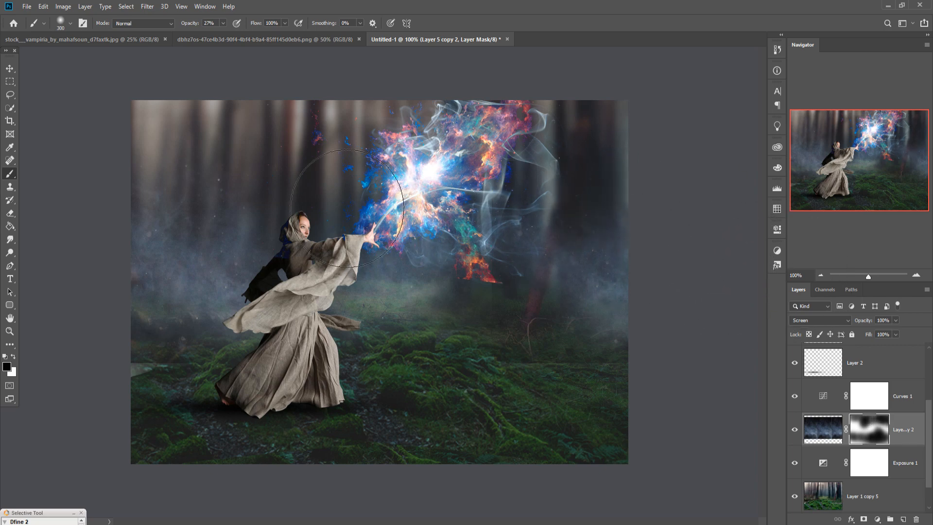
pyautogui.click(10, 70)
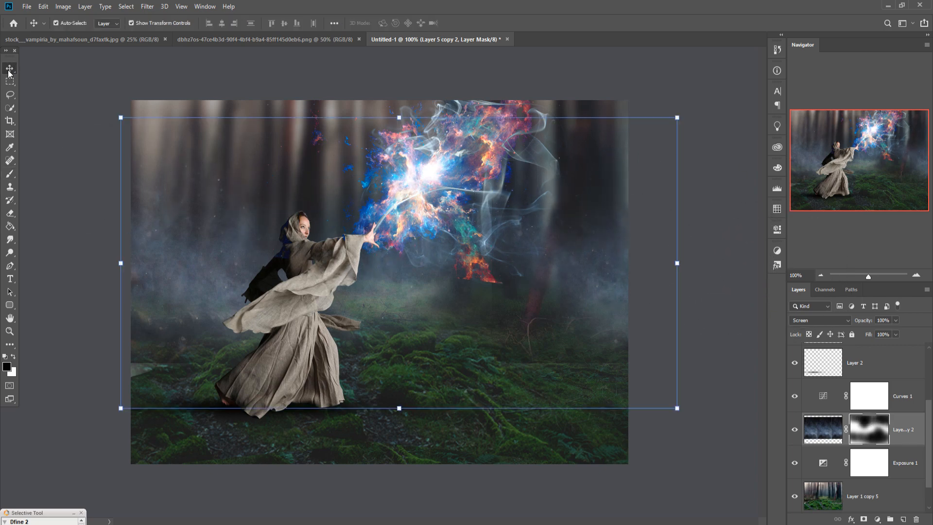
# Add a Curves adjustment above the fog layer and pull its midpoint down to darken the forest and fog.
pyautogui.click(910, 430)
pyautogui.click(877, 519)
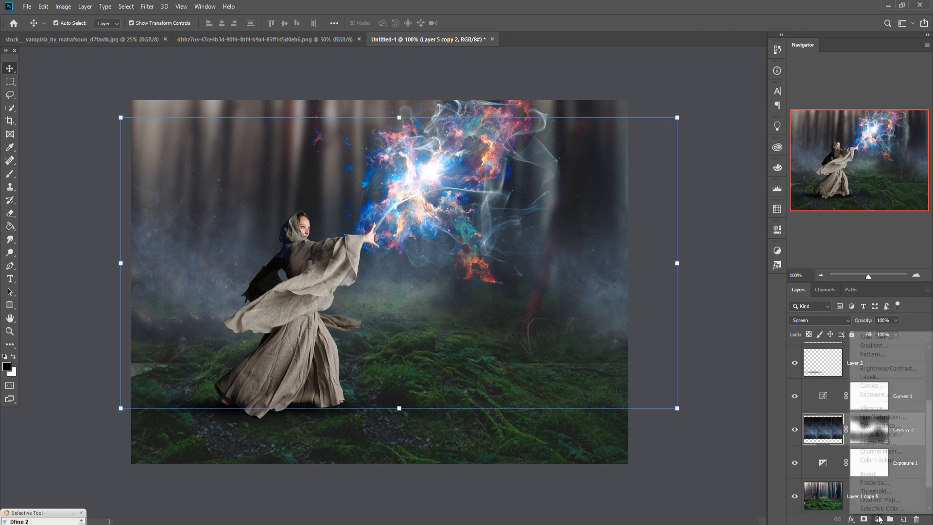
pyautogui.click(885, 386)
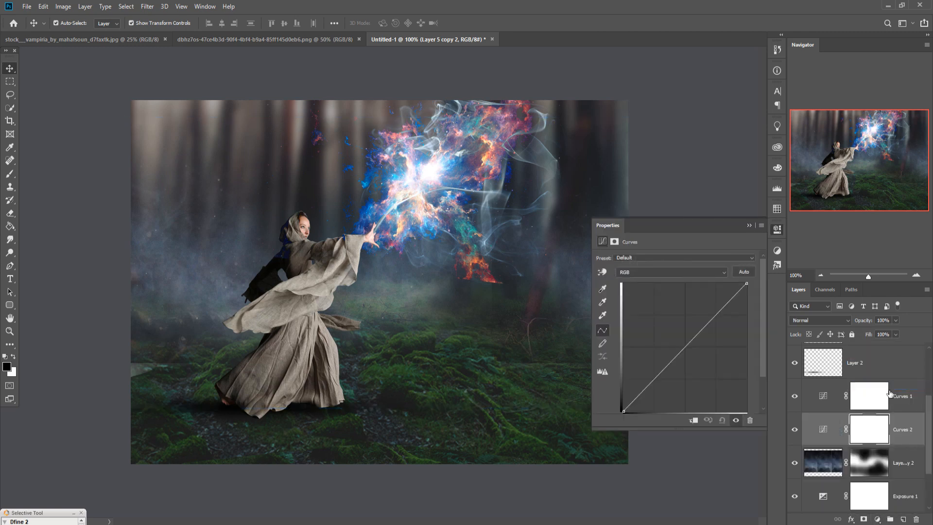
pyautogui.moveTo(690, 350); pyautogui.dragTo(699, 355)
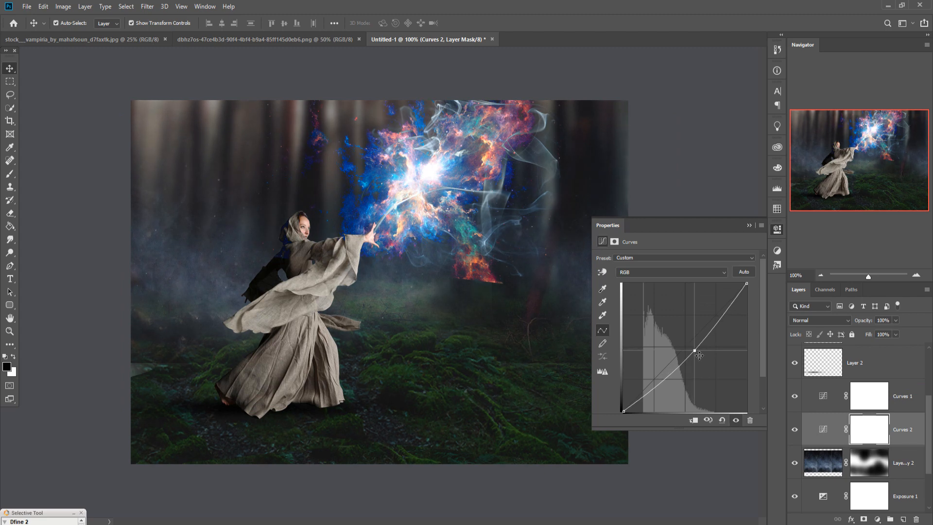
pyautogui.click(748, 226)
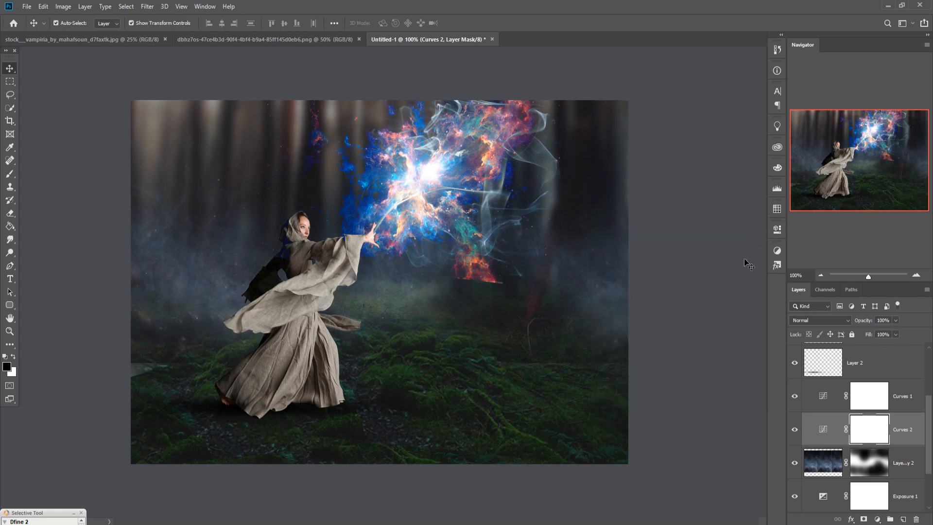
# Add a Color Balance adjustment above the new Curves layer and shift its midtones toward blue, to about +28.
pyautogui.click(877, 519)
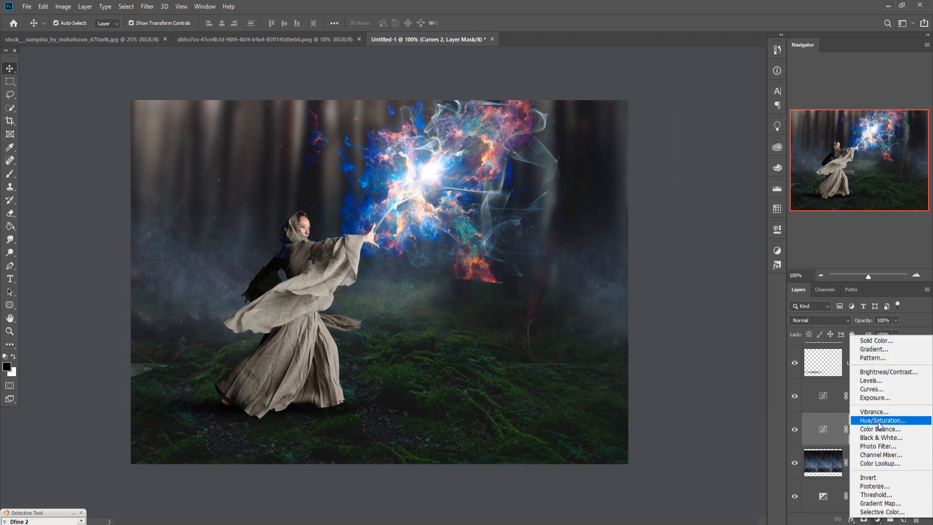
pyautogui.click(855, 422)
pyautogui.moveTo(662, 314); pyautogui.dragTo(672, 315)
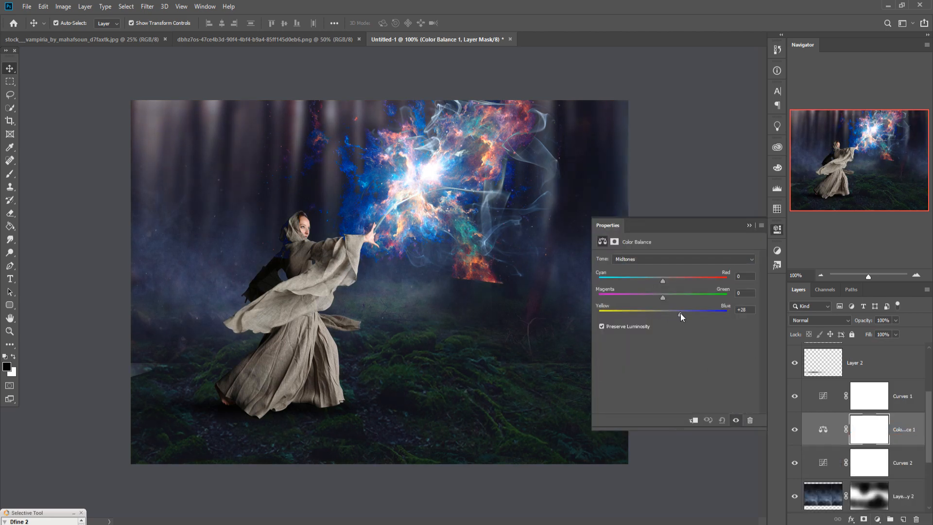
pyautogui.click(748, 226)
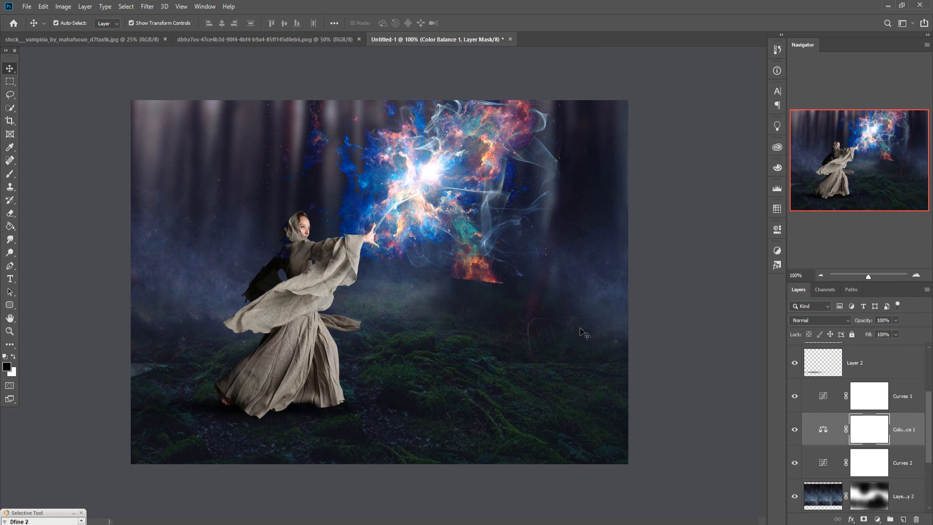
# Set the brush's foreground colour to white (ffffff) with the Color Balance mask active.
pyautogui.click(10, 174)
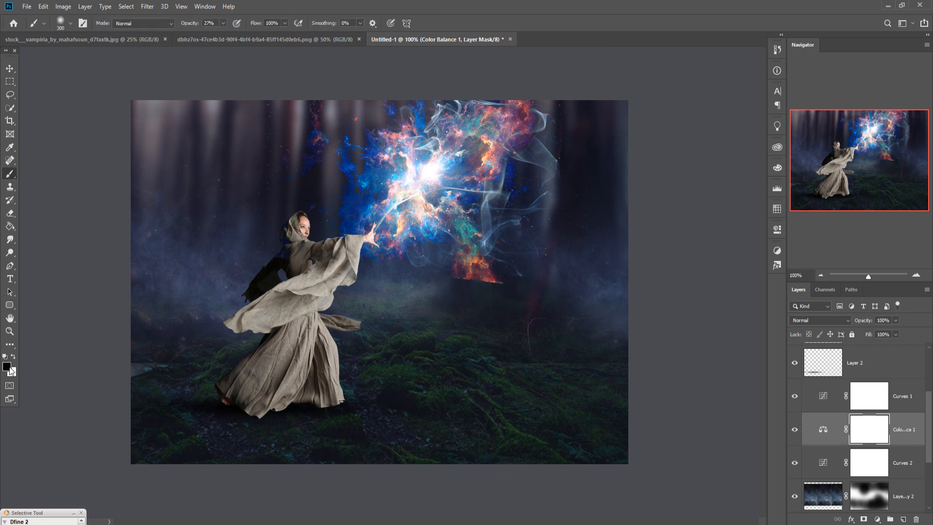
pyautogui.click(7, 367)
pyautogui.write('ffffff')
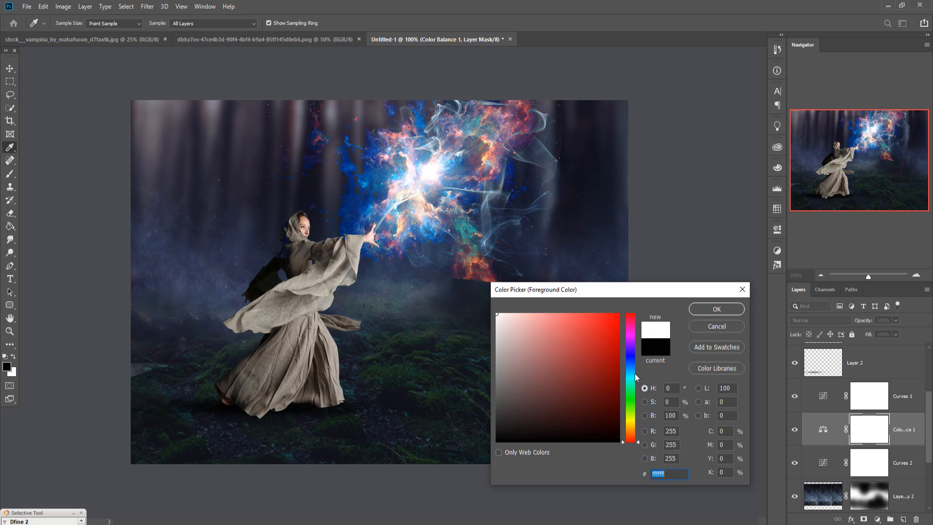
pyautogui.moveTo(632, 376); pyautogui.dragTo(637, 371)
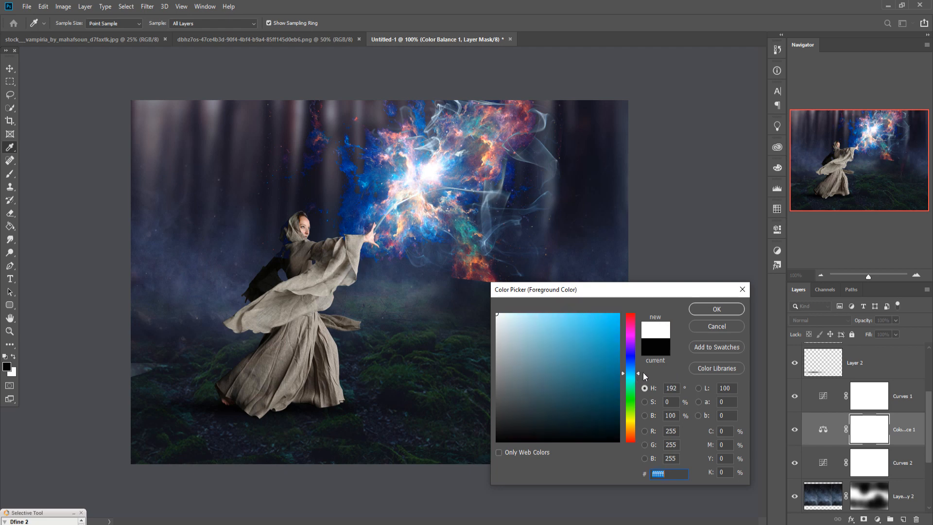
pyautogui.click(714, 309)
pyautogui.press('b')
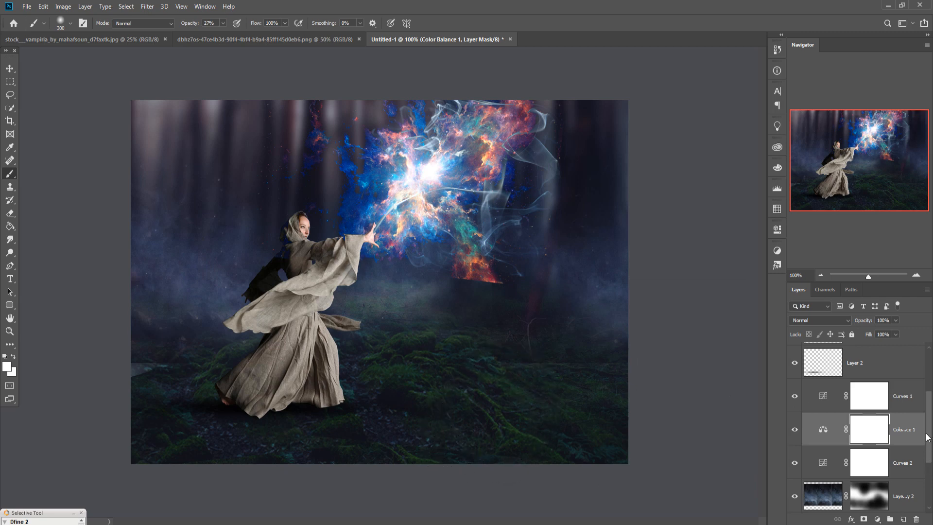
# Create a new empty layer above the Curves 1 adjustment, beneath the woman's shadow layer.
pyautogui.moveTo(929, 431); pyautogui.dragTo(930, 489)
pyautogui.click(909, 460)
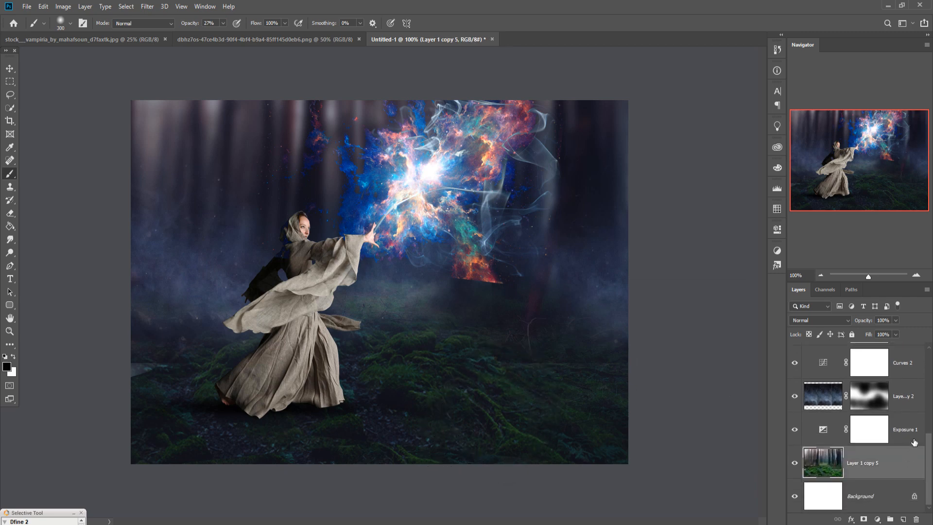
pyautogui.click(915, 396)
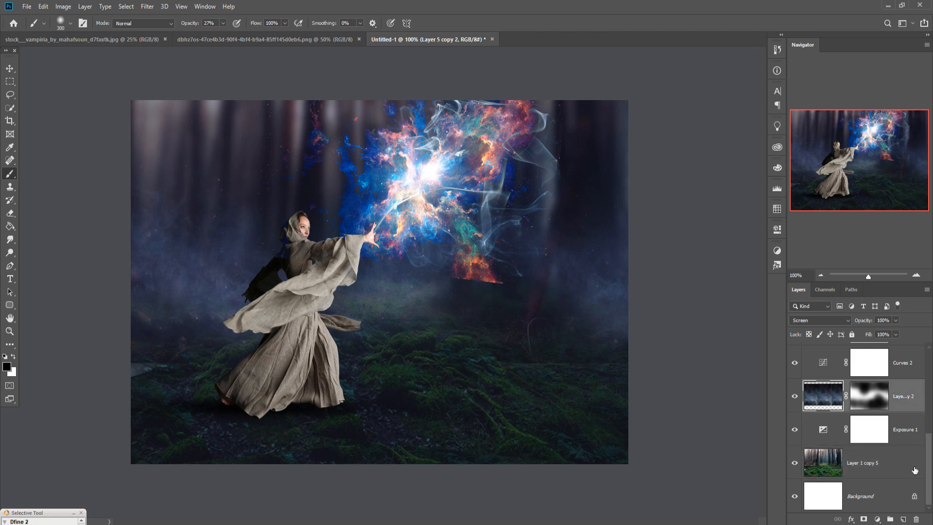
pyautogui.moveTo(929, 469); pyautogui.dragTo(930, 452)
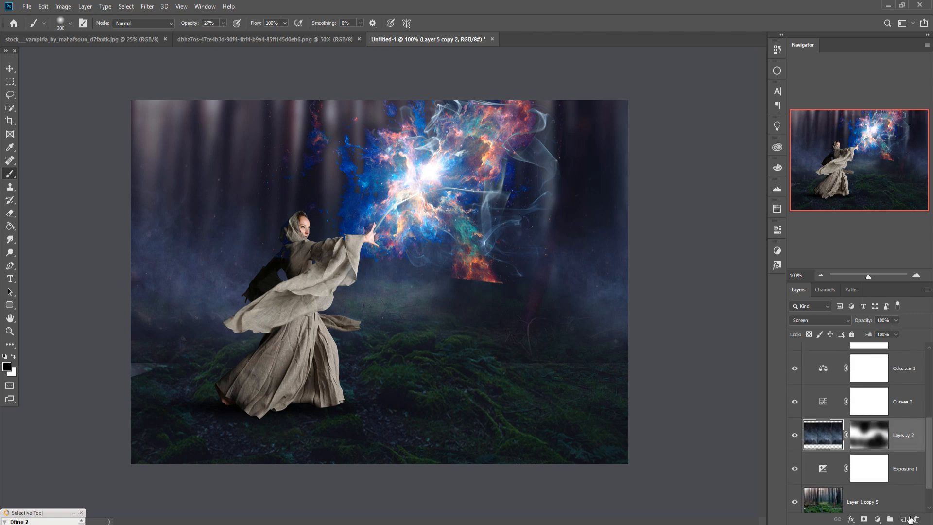
pyautogui.moveTo(929, 461); pyautogui.dragTo(929, 445)
pyautogui.click(914, 378)
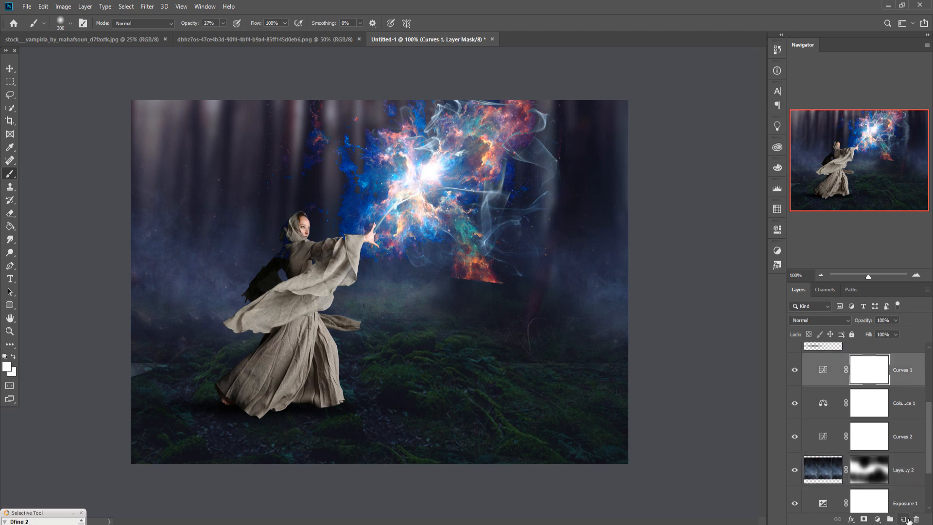
pyautogui.click(903, 519)
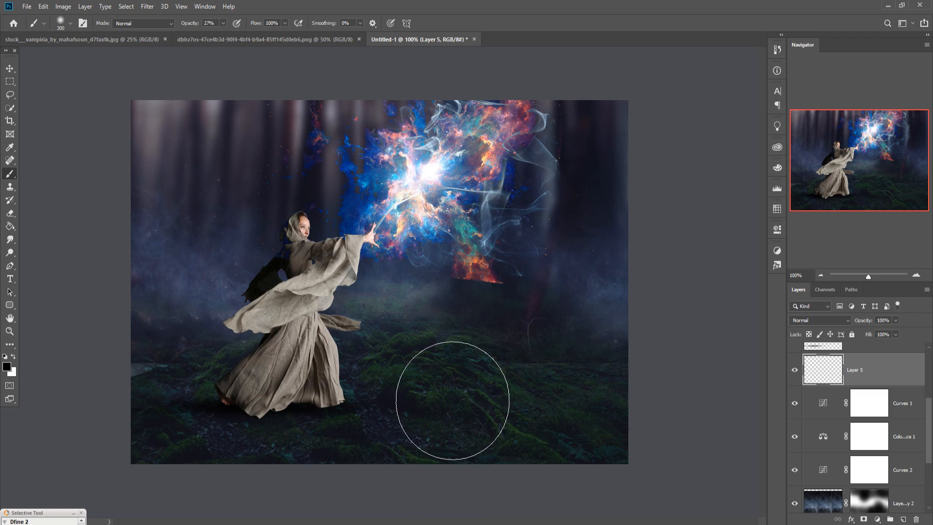
# Set the foreground colour to bright cyan (03f5fe) and brush a soft glow onto the mossy ground below the magic burst.
pyautogui.click(7, 367)
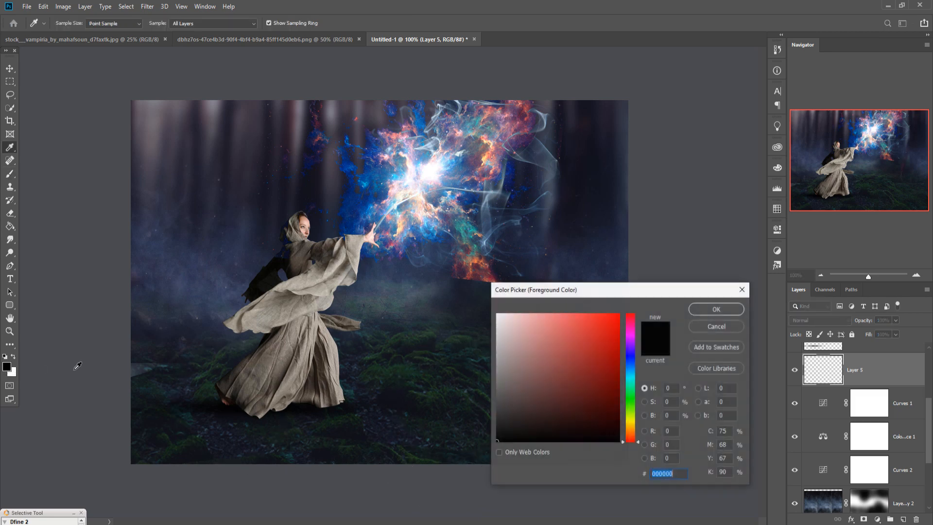
pyautogui.click(634, 376)
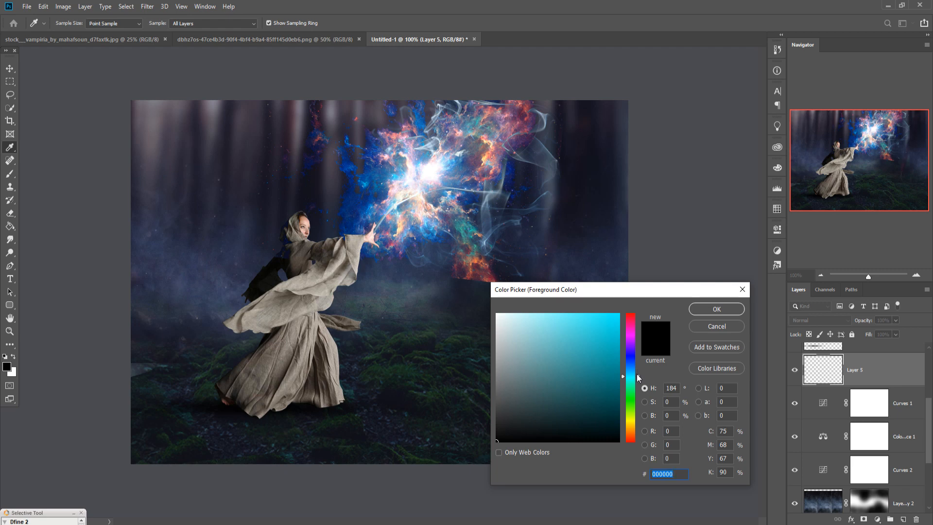
pyautogui.click(638, 374)
pyautogui.click(638, 376)
pyautogui.click(619, 316)
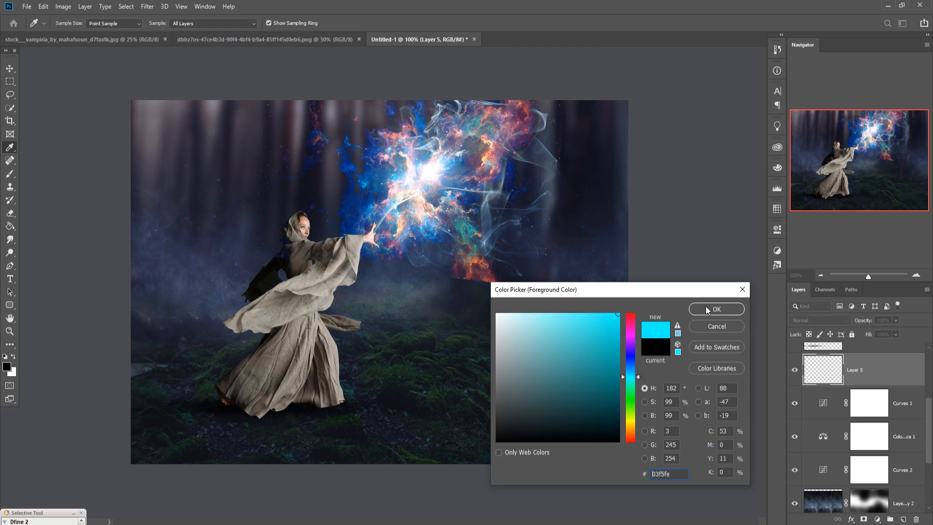
pyautogui.click(706, 307)
pyautogui.click(428, 355)
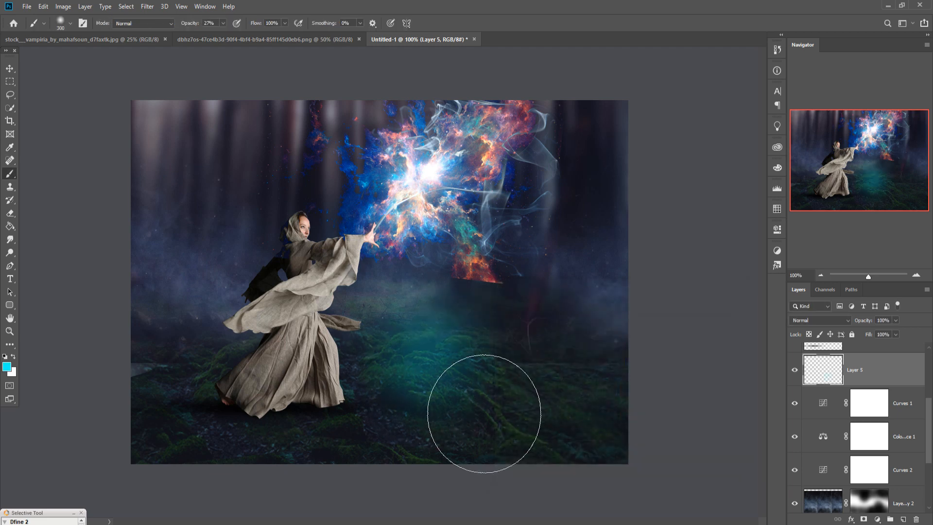
# Undo the faint ground glow and repaint it as a strong cyan spot with the brush opacity at 100%.
pyautogui.hotkey('ctrl', 'z')
pyautogui.click(222, 23)
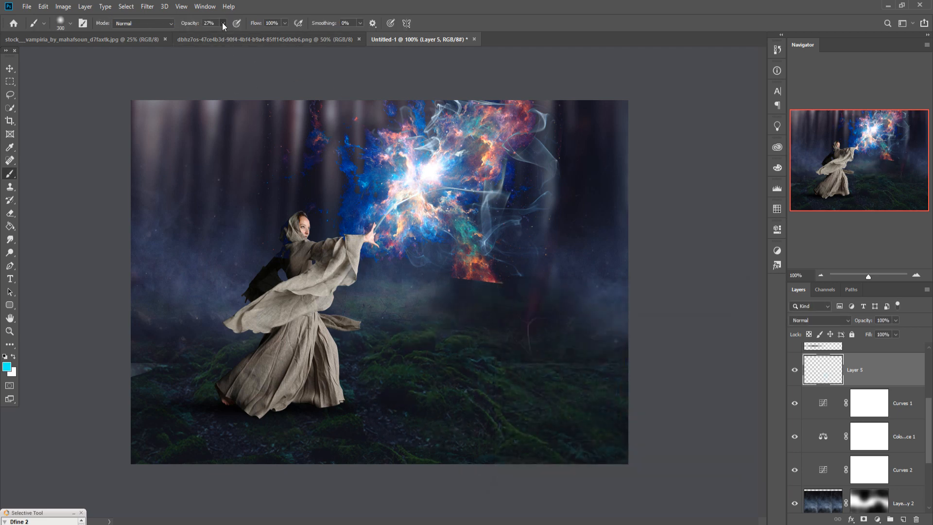
pyautogui.moveTo(224, 35); pyautogui.dragTo(255, 35)
pyautogui.hotkey('ctrl', 'shift', 'z')
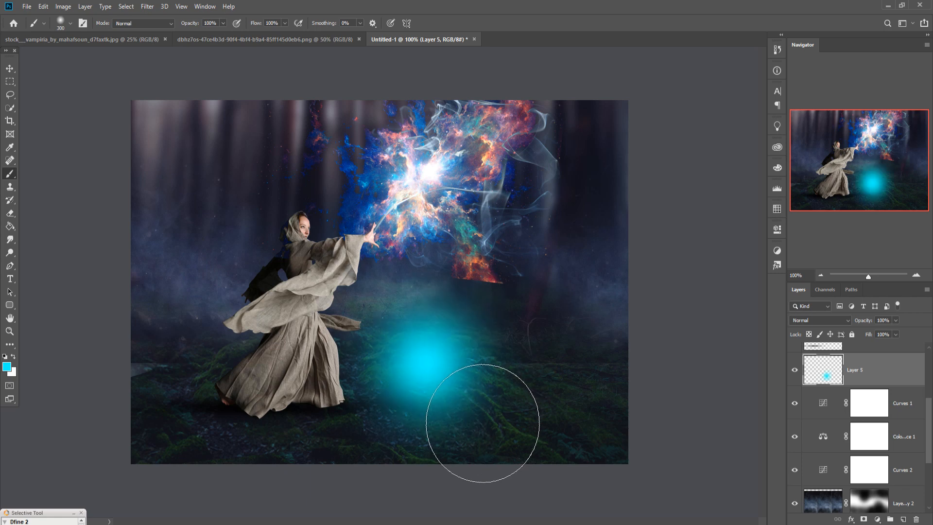
# Transform the cyan glow into a flat ellipse, about 230% wide and 65% high, lying on the ground beneath the magic burst.
pyautogui.click(10, 71)
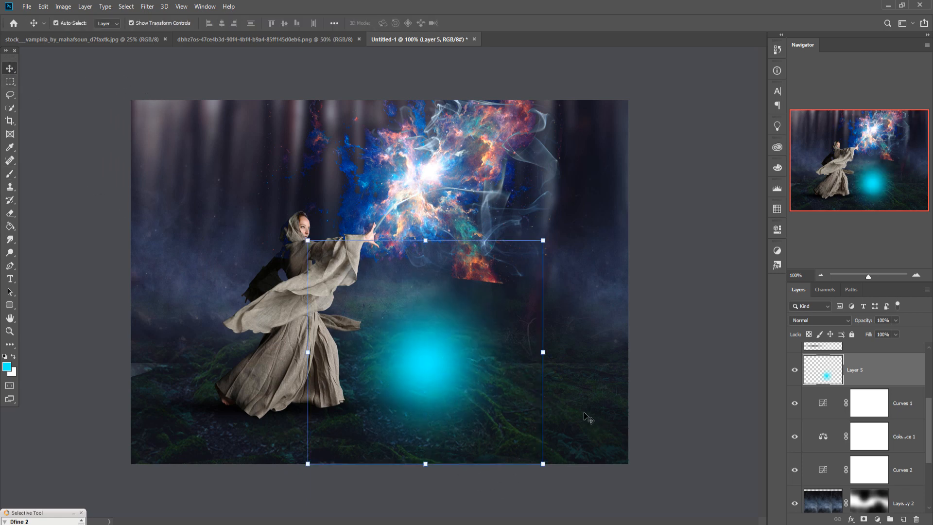
pyautogui.moveTo(550, 358); pyautogui.dragTo(794, 358)
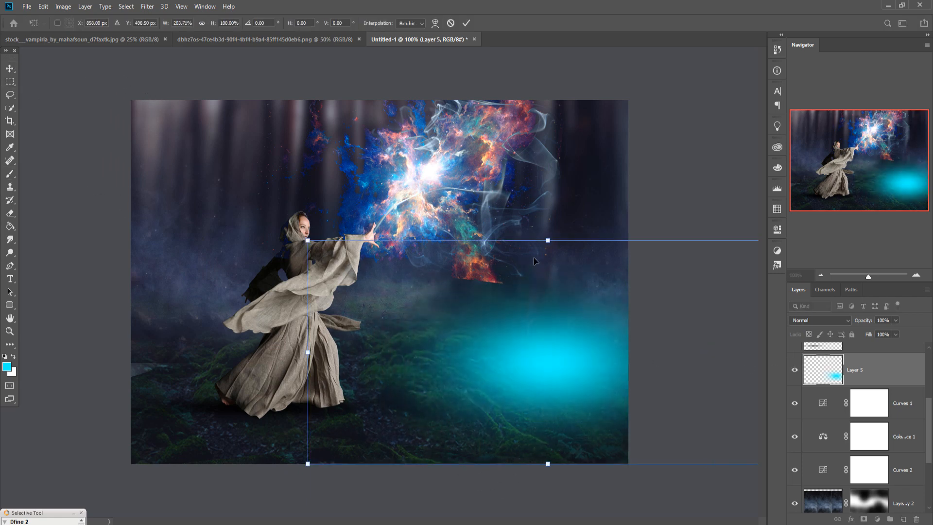
pyautogui.moveTo(551, 247); pyautogui.dragTo(549, 311)
pyautogui.moveTo(572, 401); pyautogui.dragTo(449, 387)
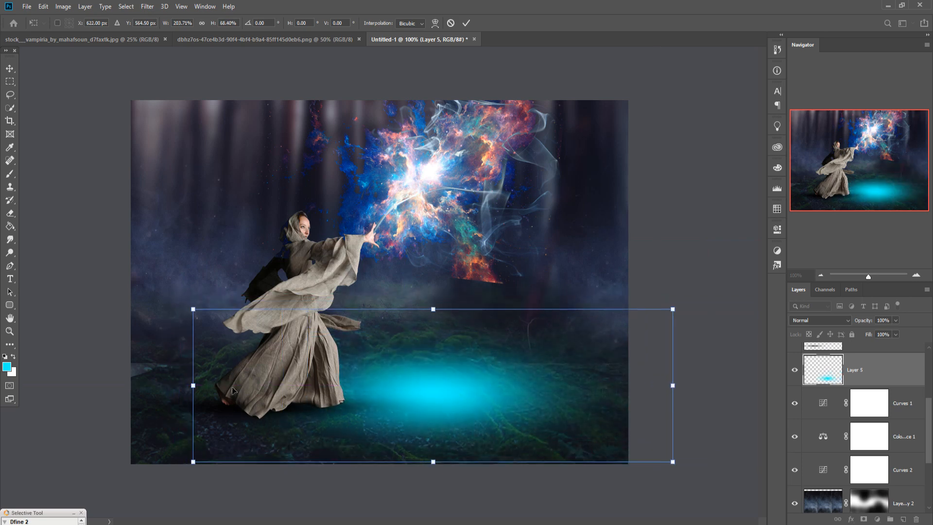
pyautogui.moveTo(198, 391); pyautogui.dragTo(131, 385)
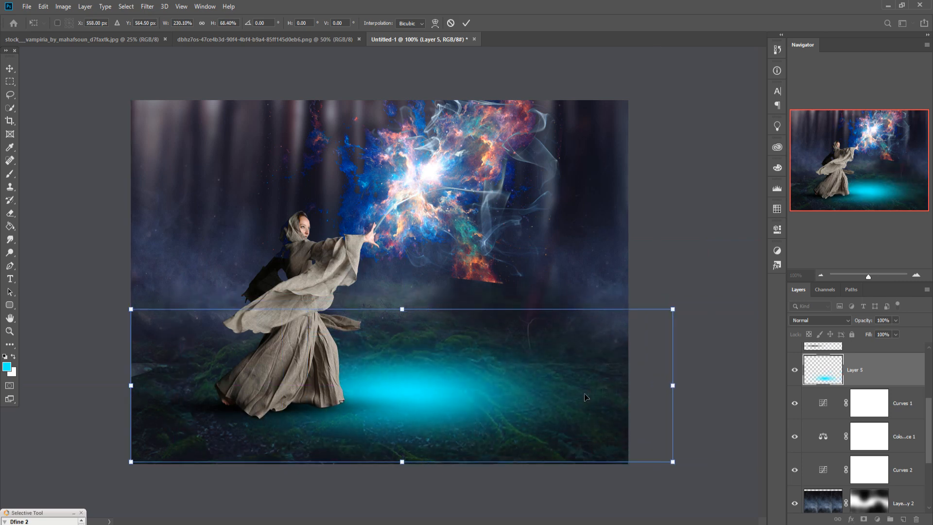
pyautogui.moveTo(666, 391); pyautogui.dragTo(735, 391)
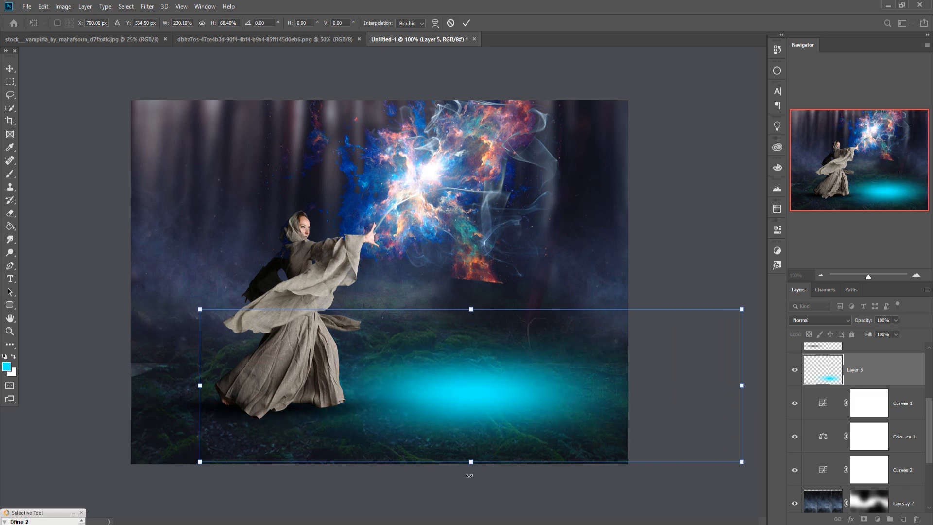
pyautogui.moveTo(477, 463); pyautogui.dragTo(477, 459)
pyautogui.moveTo(483, 395); pyautogui.dragTo(466, 395)
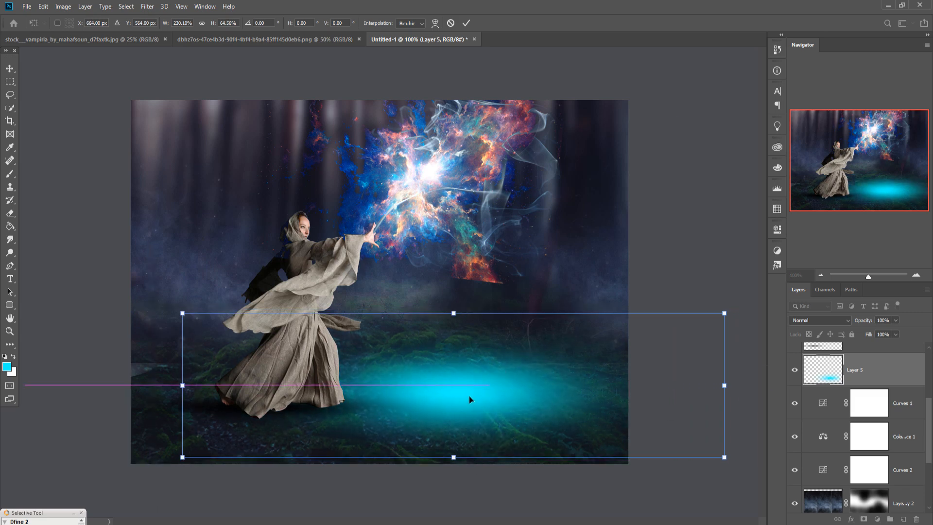
pyautogui.click(465, 23)
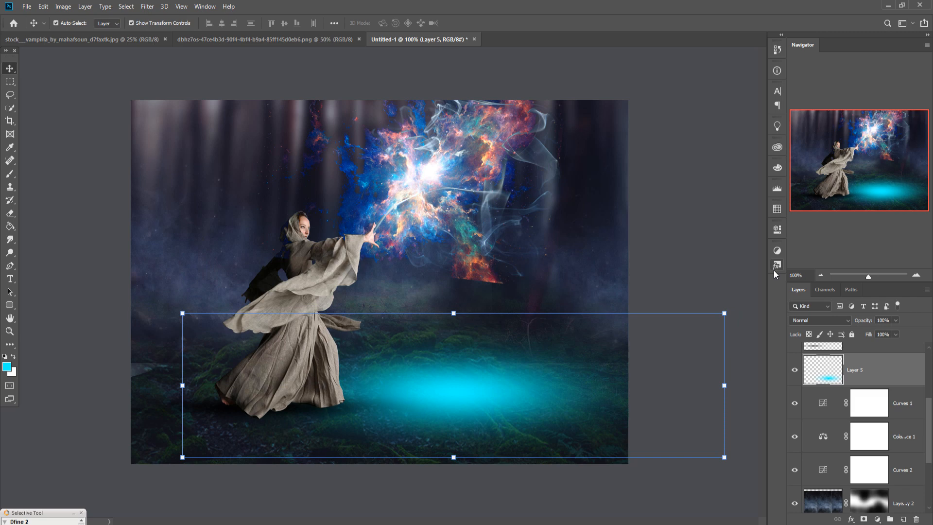
# Set the cyan glow layer's blend mode to Overlay and duplicate it twice to intensify the light on the moss.
pyautogui.click(834, 320)
pyautogui.click(807, 389)
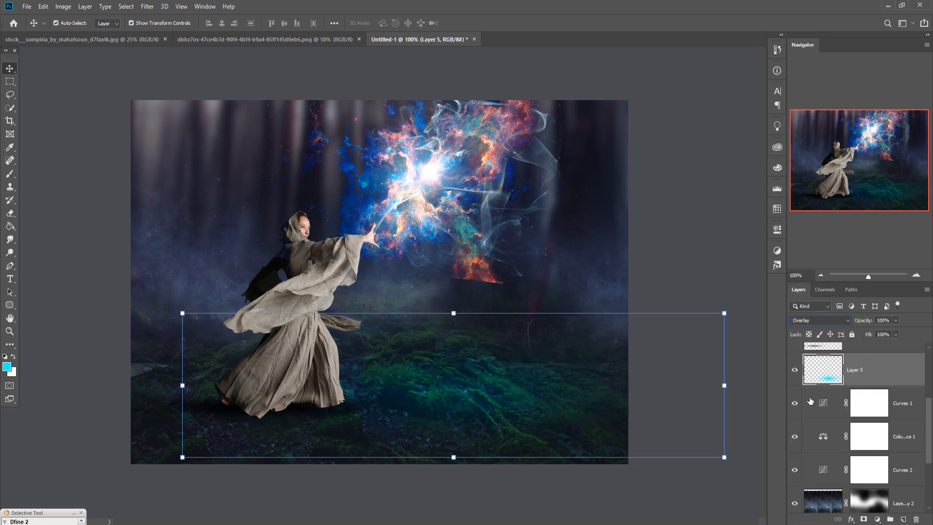
pyautogui.rightClick(905, 377)
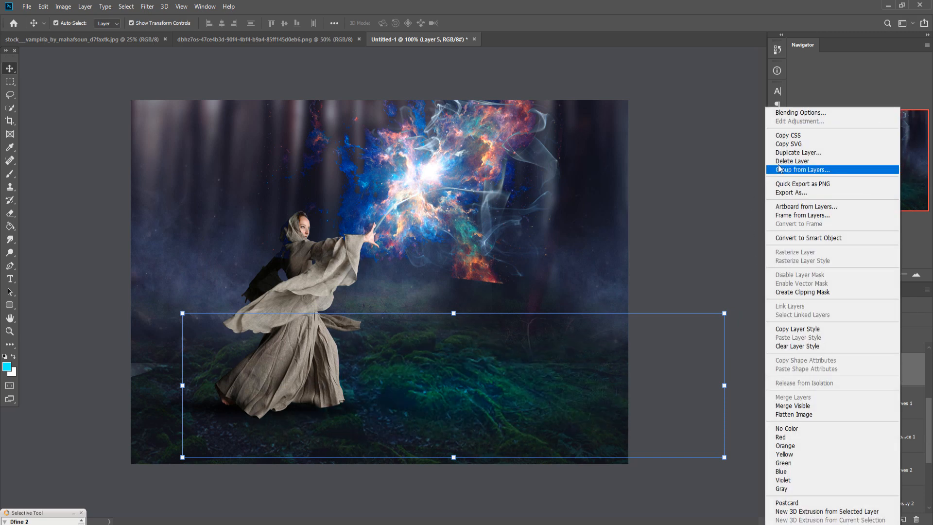
pyautogui.click(806, 156)
pyautogui.click(551, 149)
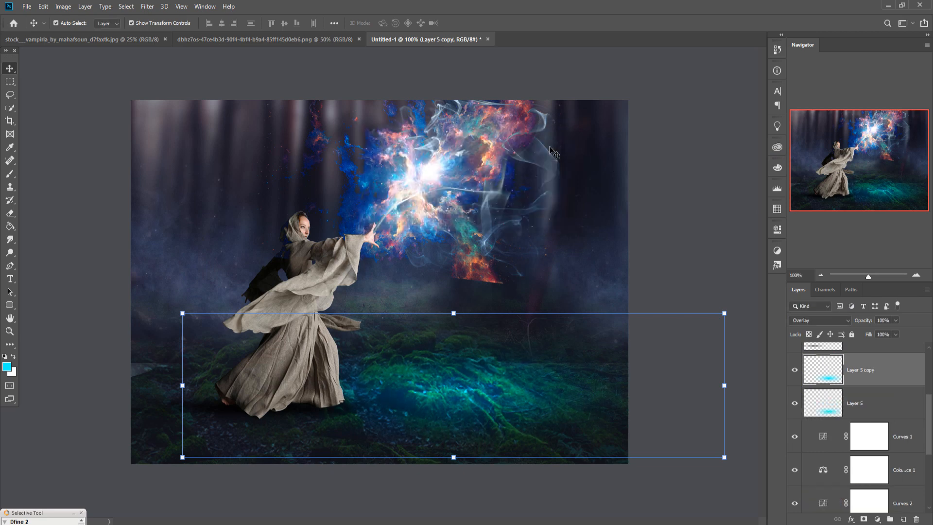
pyautogui.rightClick(885, 372)
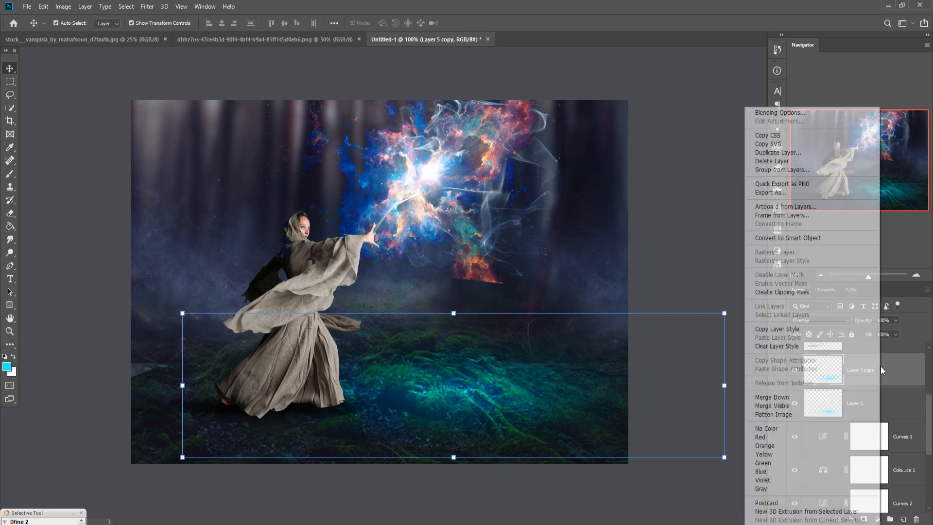
pyautogui.click(751, 154)
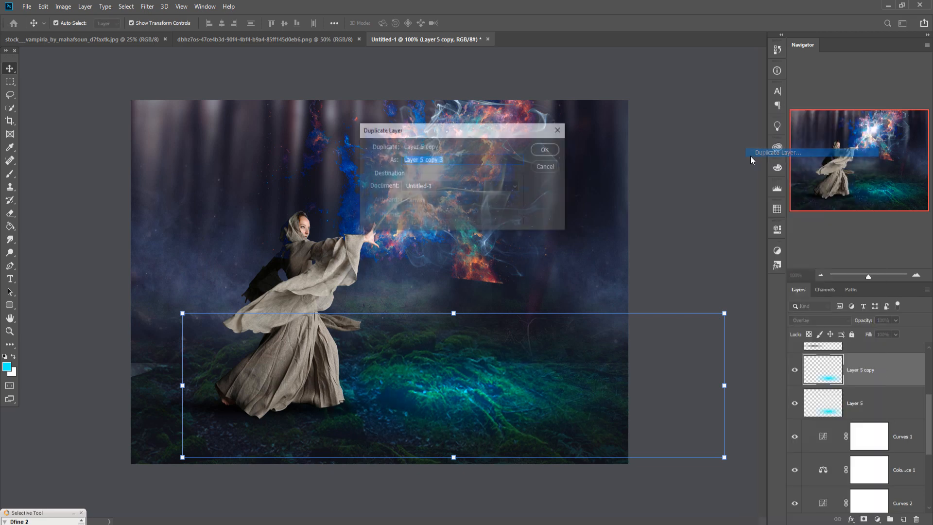
pyautogui.click(545, 150)
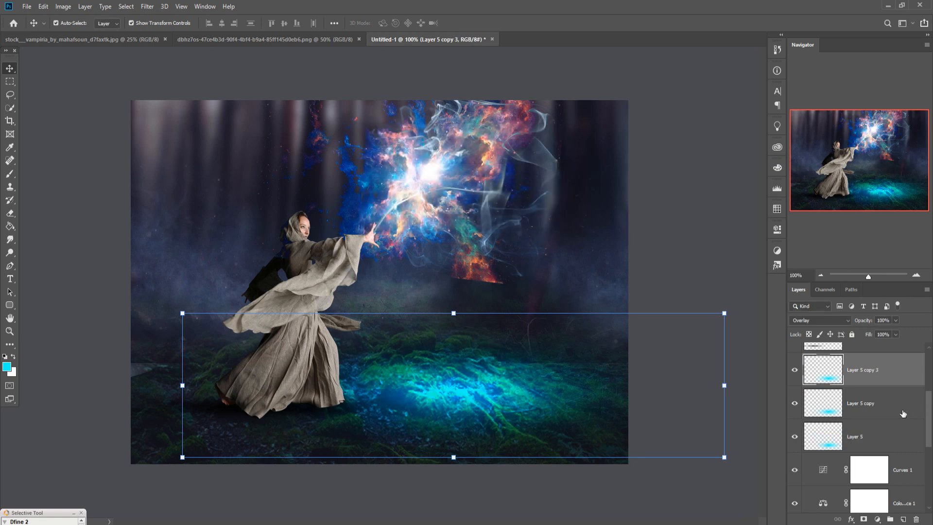
# Stretch all three glow layers together to about 126% width and reposition them under the burst.
pyautogui.keyDown('shift'); pyautogui.click(889, 441); pyautogui.keyUp('shift')
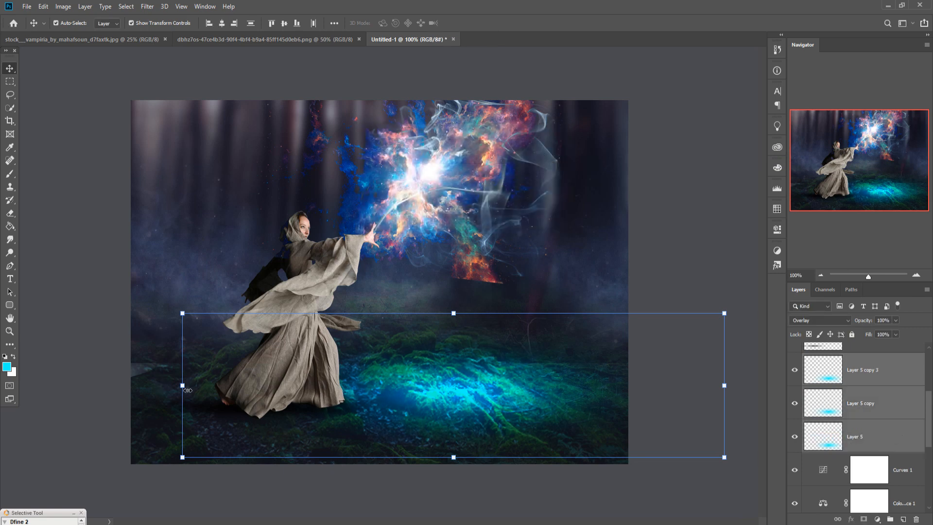
pyautogui.moveTo(188, 390); pyautogui.dragTo(43, 385)
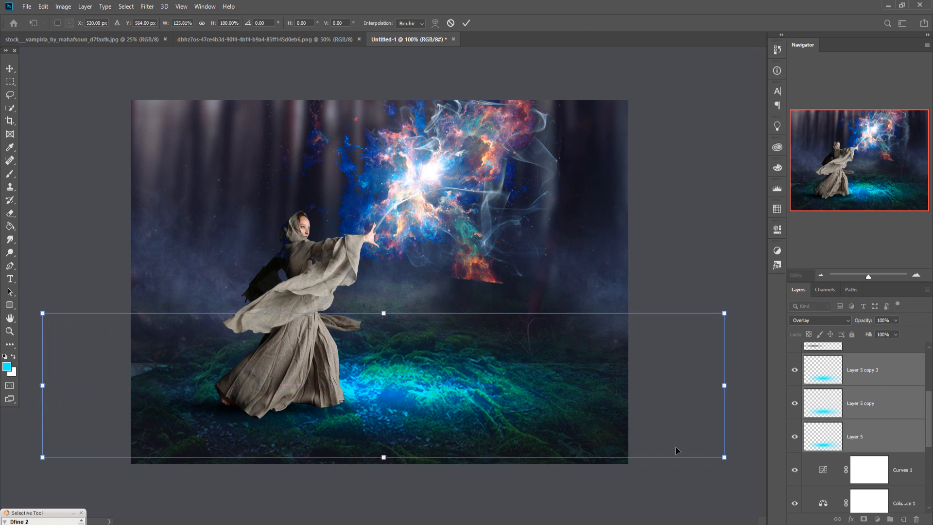
pyautogui.moveTo(721, 392); pyautogui.dragTo(782, 392)
# Add a layer mask to the topmost glow copy and paint out the glow's bright centre with a 150 px black brush.
pyautogui.click(873, 371)
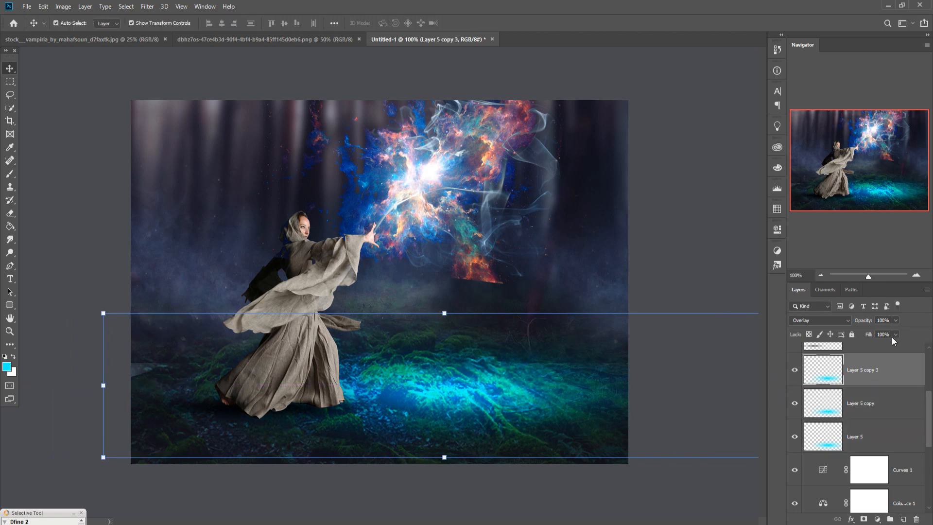
pyautogui.click(10, 174)
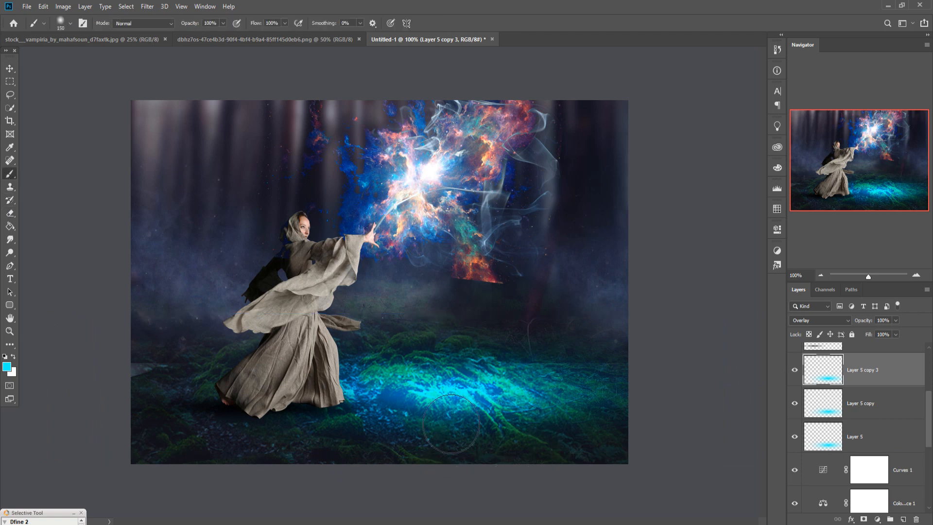
pyautogui.press('[')
pyautogui.press('[')
pyautogui.press('[')
pyautogui.press('[')
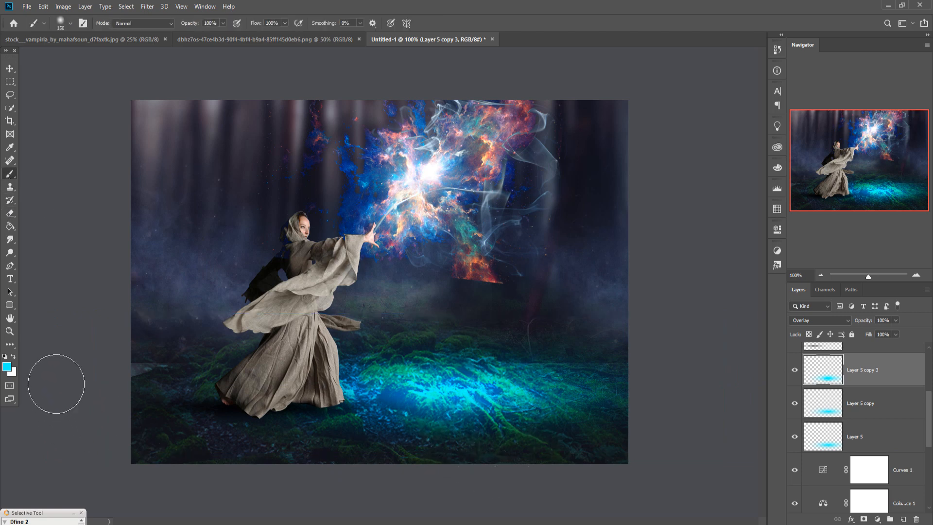
pyautogui.click(866, 519)
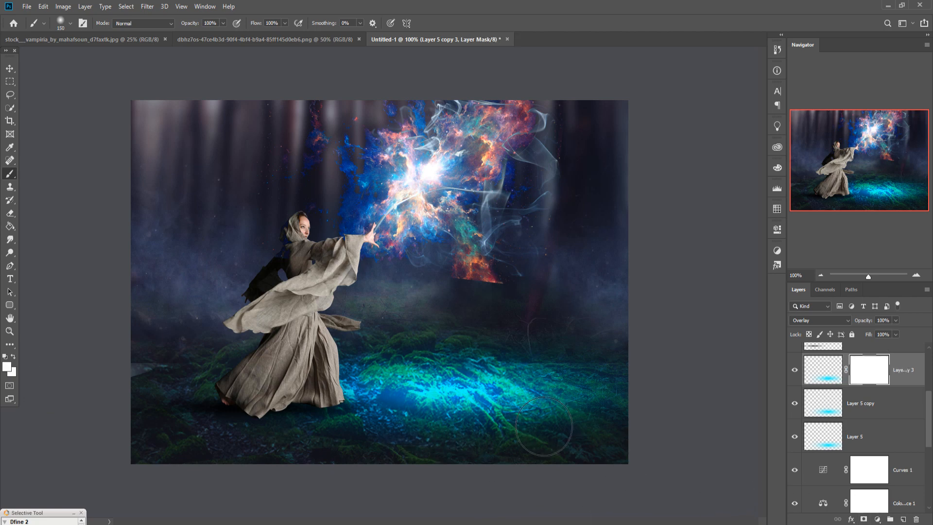
pyautogui.click(7, 366)
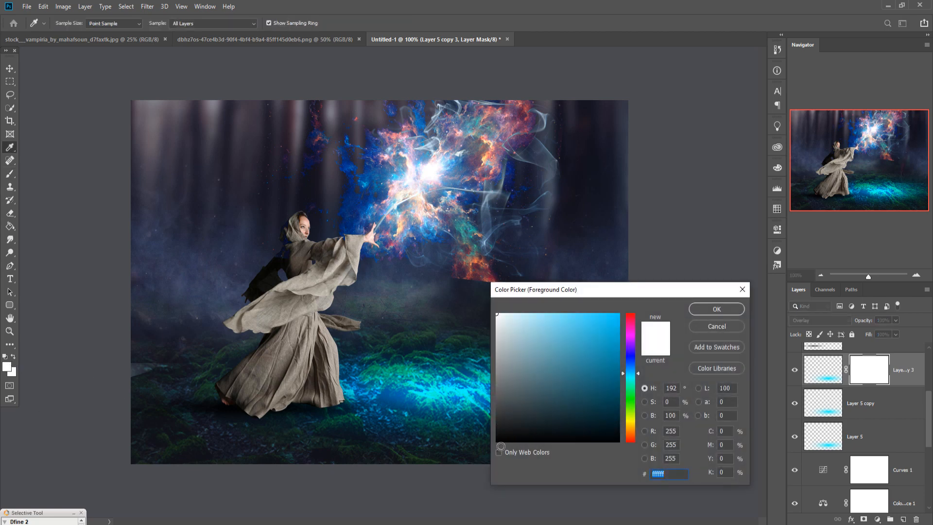
pyautogui.click(500, 441)
pyautogui.click(717, 309)
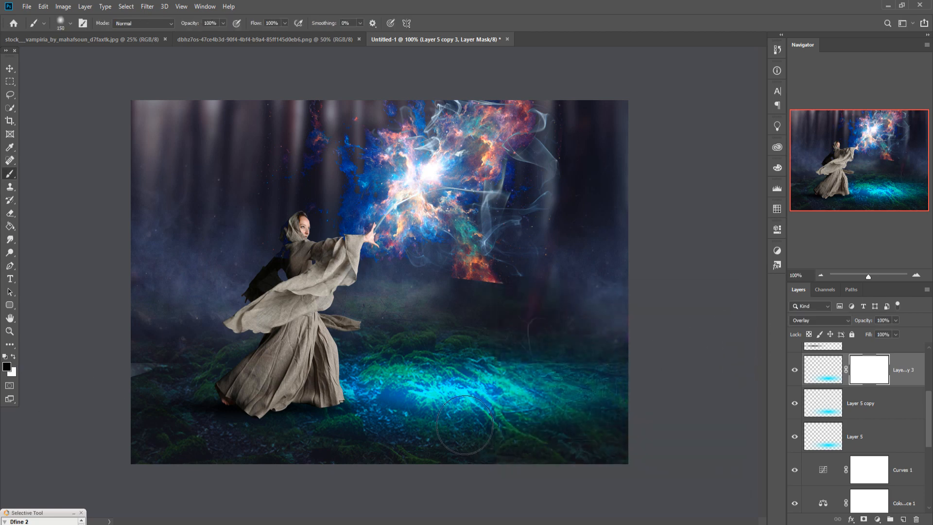
pyautogui.moveTo(464, 425)
pyautogui.mouseDown()
pyautogui.moveTo(561, 424)
pyautogui.moveTo(459, 430)
pyautogui.moveTo(422, 418)
pyautogui.moveTo(458, 414)
pyautogui.mouseUp()
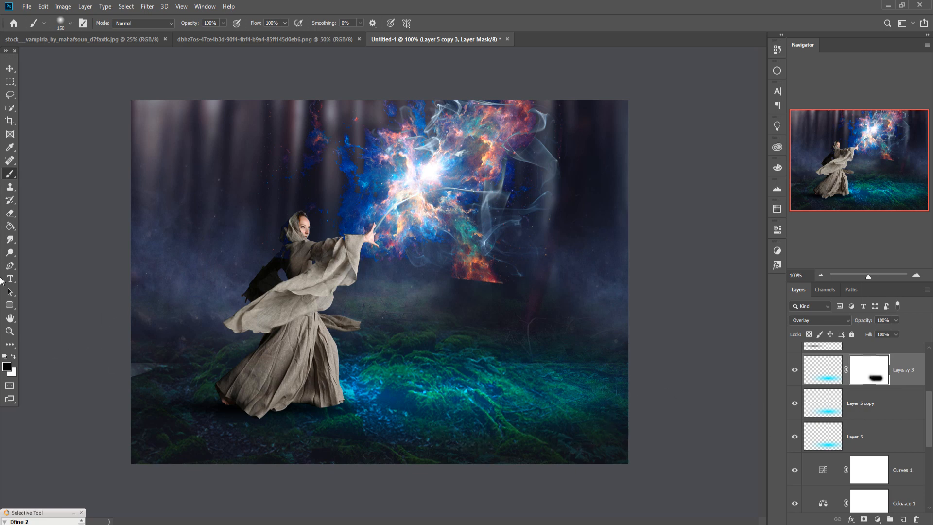
# Create a new layer above the woman, clip it to her layer and set its blend mode to Overlay.
pyautogui.click(9, 68)
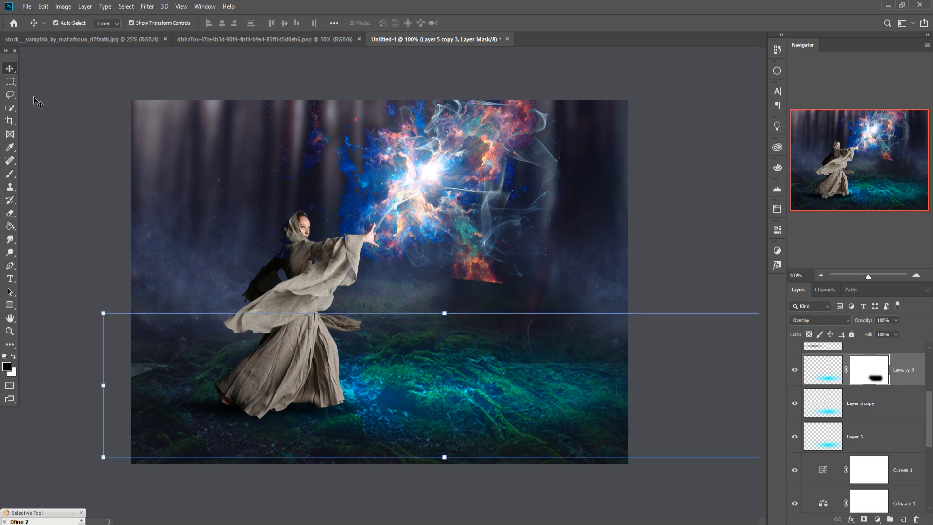
pyautogui.click(874, 426)
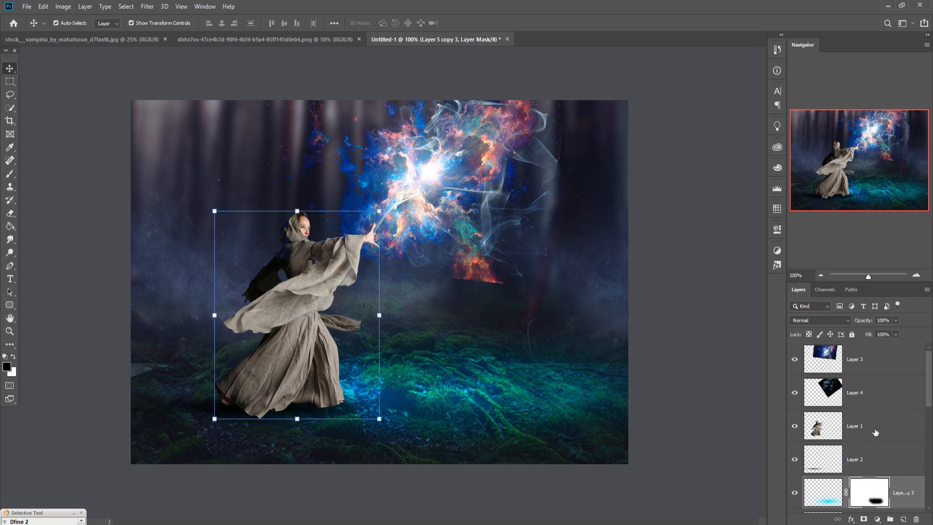
pyautogui.click(902, 519)
pyautogui.rightClick(895, 436)
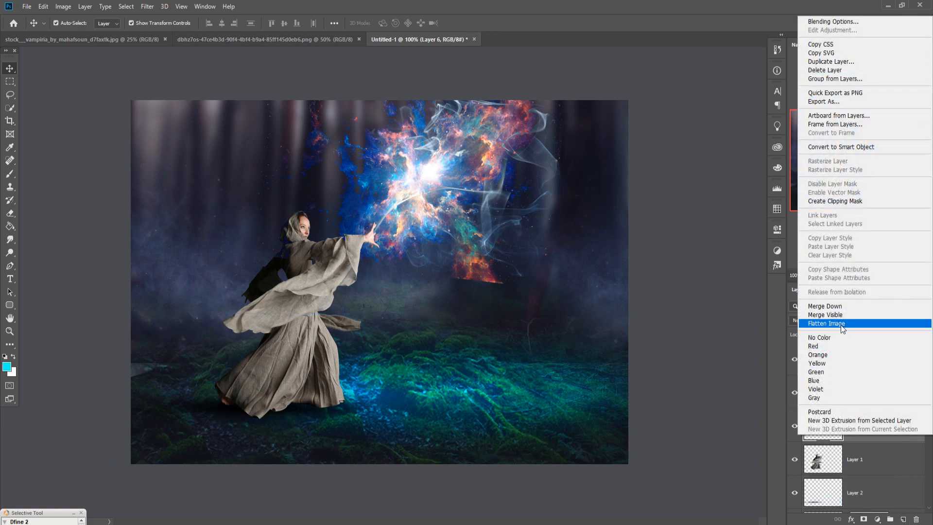
pyautogui.click(831, 202)
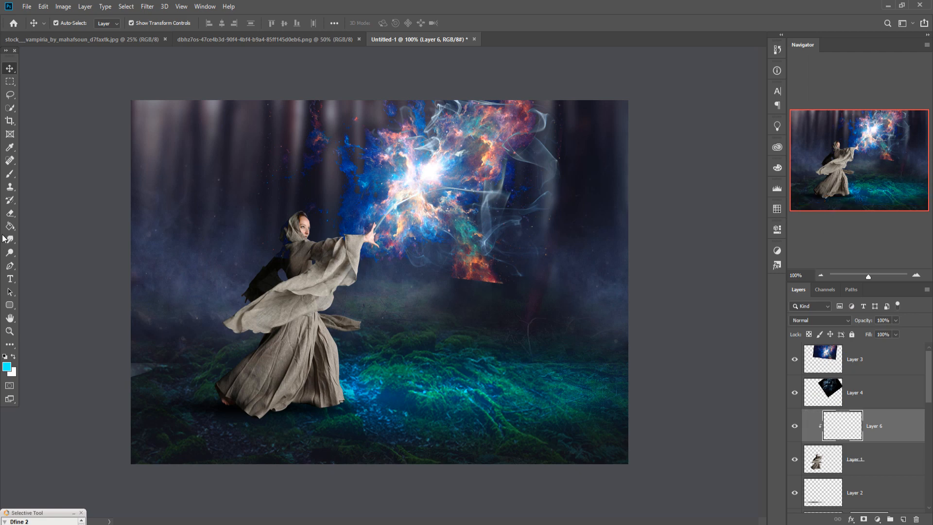
pyautogui.click(10, 173)
pyautogui.click(826, 320)
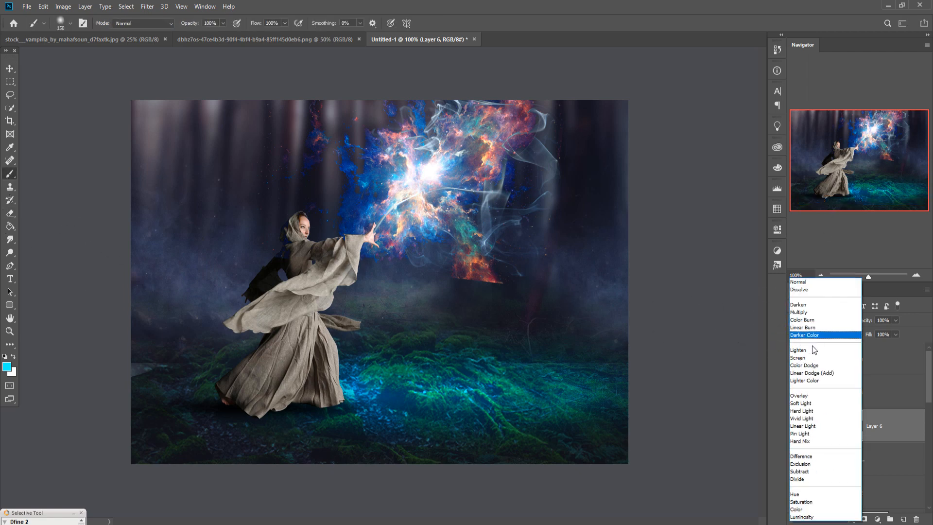
pyautogui.click(799, 395)
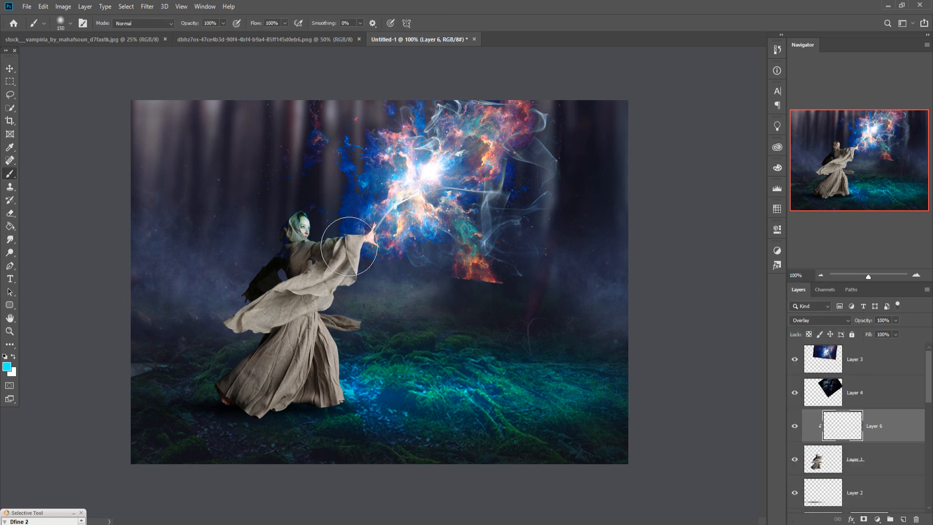
# Brush cyan light over the woman's face, sleeves, flowing cloak and skirt on the clipped Overlay layer.
pyautogui.moveTo(349, 246)
pyautogui.mouseDown()
pyautogui.moveTo(424, 263)
pyautogui.moveTo(369, 328)
pyautogui.moveTo(366, 363)
pyautogui.moveTo(387, 419)
pyautogui.mouseUp()
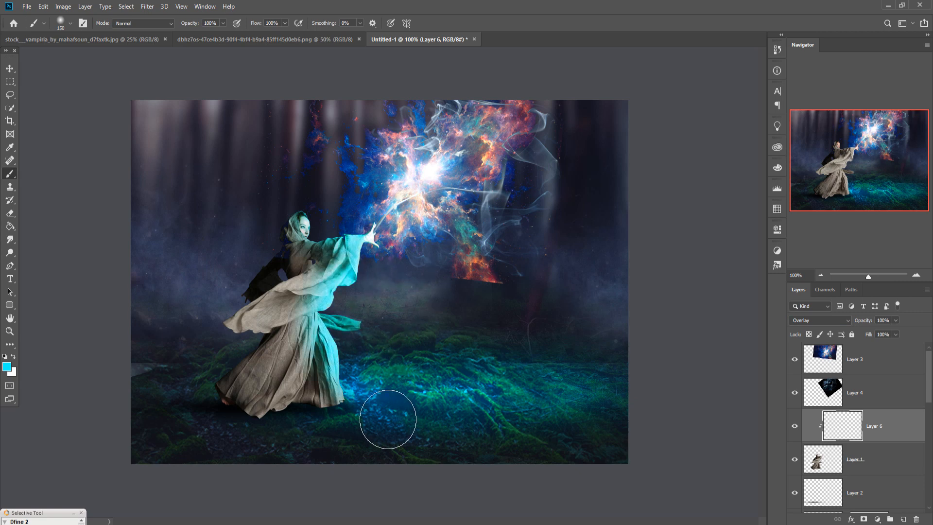
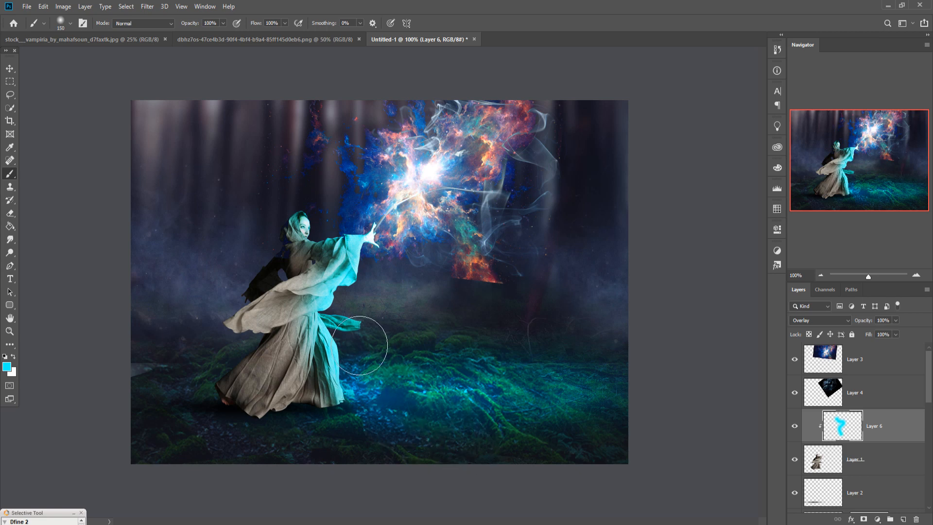
pyautogui.moveTo(344, 333)
pyautogui.mouseDown()
pyautogui.moveTo(262, 358)
pyautogui.moveTo(226, 386)
pyautogui.moveTo(354, 408)
pyautogui.moveTo(359, 395)
pyautogui.moveTo(303, 464)
pyautogui.moveTo(342, 373)
pyautogui.mouseUp()
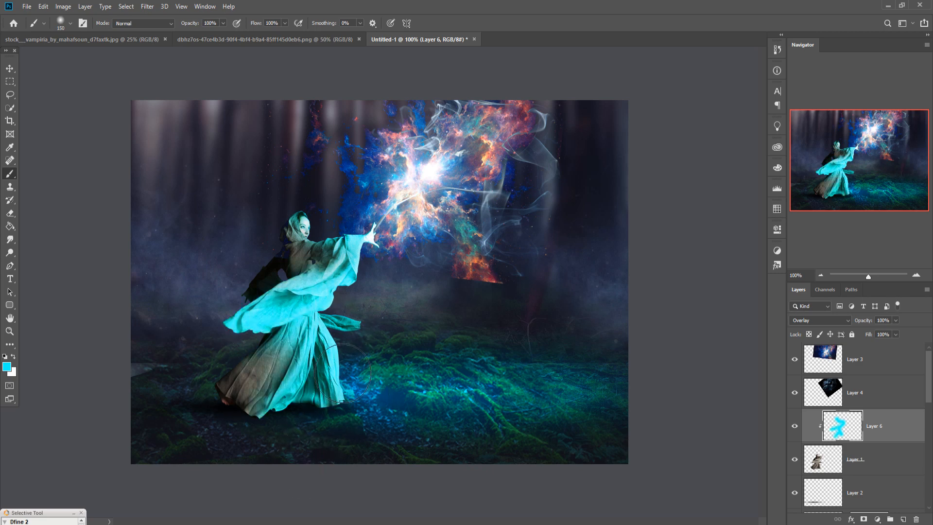
pyautogui.moveTo(342, 263)
pyautogui.mouseDown()
pyautogui.moveTo(346, 232)
pyautogui.moveTo(320, 238)
pyautogui.moveTo(260, 287)
pyautogui.moveTo(257, 275)
pyautogui.moveTo(299, 279)
pyautogui.moveTo(297, 260)
pyautogui.moveTo(312, 241)
pyautogui.moveTo(373, 259)
pyautogui.mouseUp()
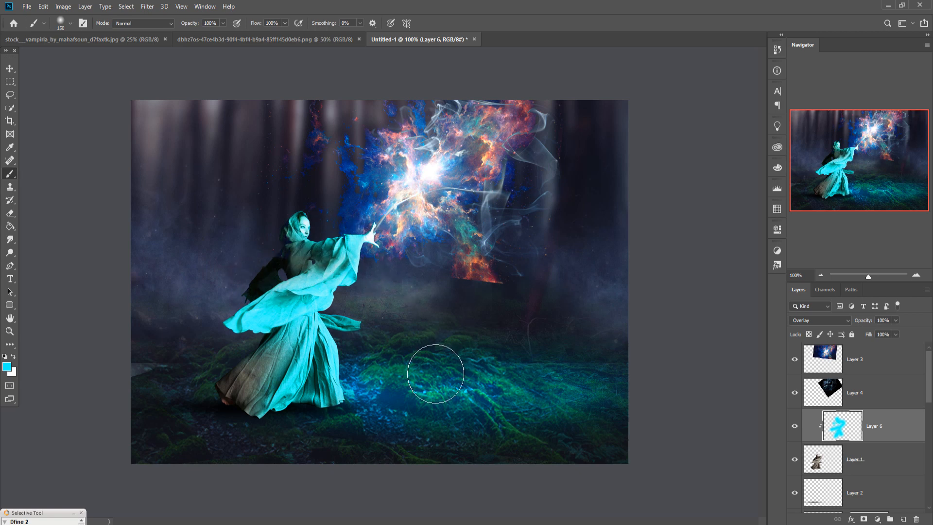
pyautogui.moveTo(274, 449); pyautogui.dragTo(312, 456)
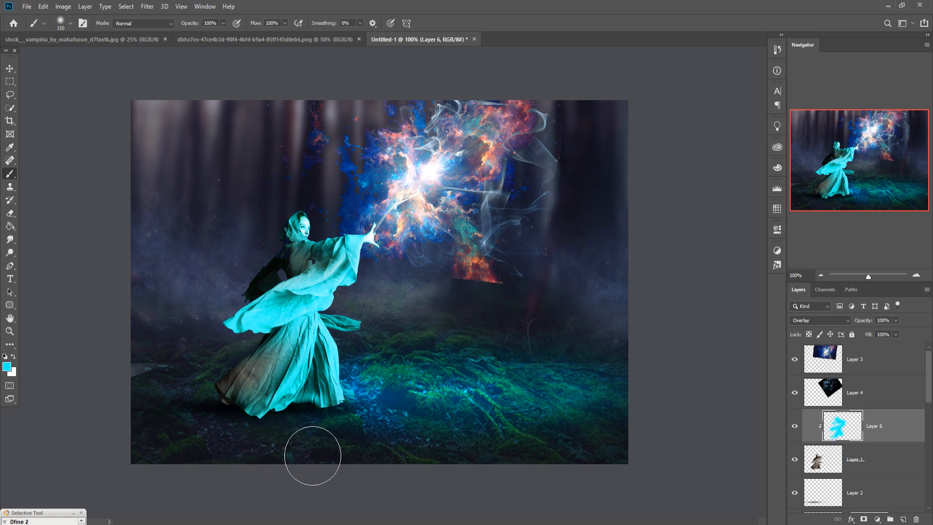
# Add a new Overlay layer above the lowest glow layer and brush cyan light across the whole foreground moss.
pyautogui.scroll(-3, 912, 466)
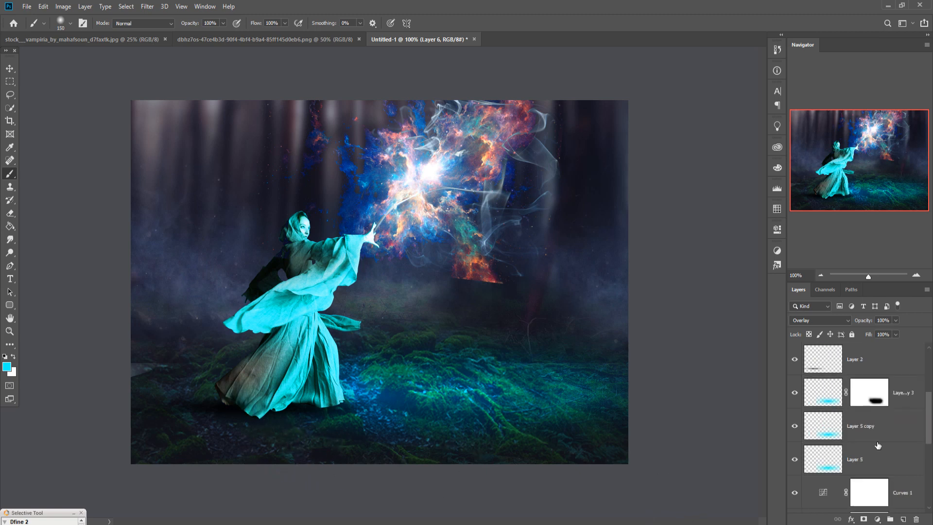
pyautogui.click(890, 464)
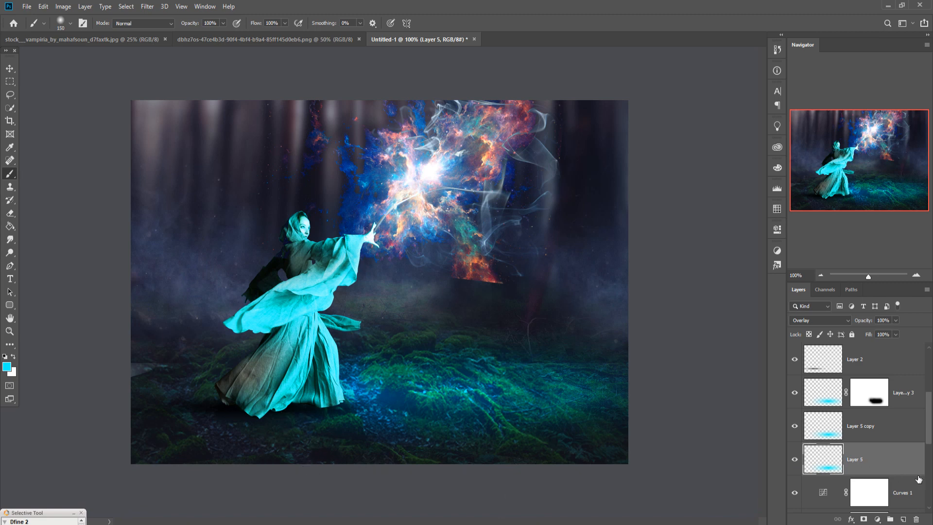
pyautogui.click(903, 519)
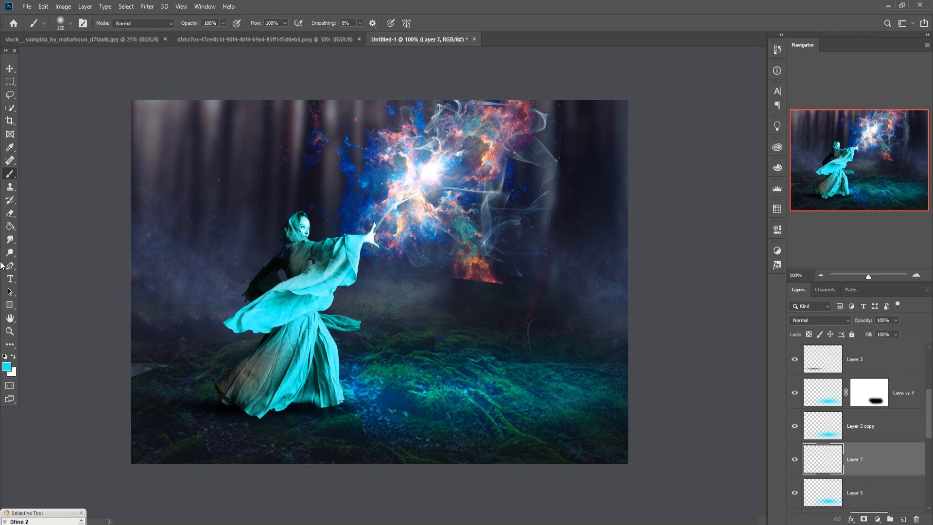
pyautogui.click(843, 316)
pyautogui.click(816, 397)
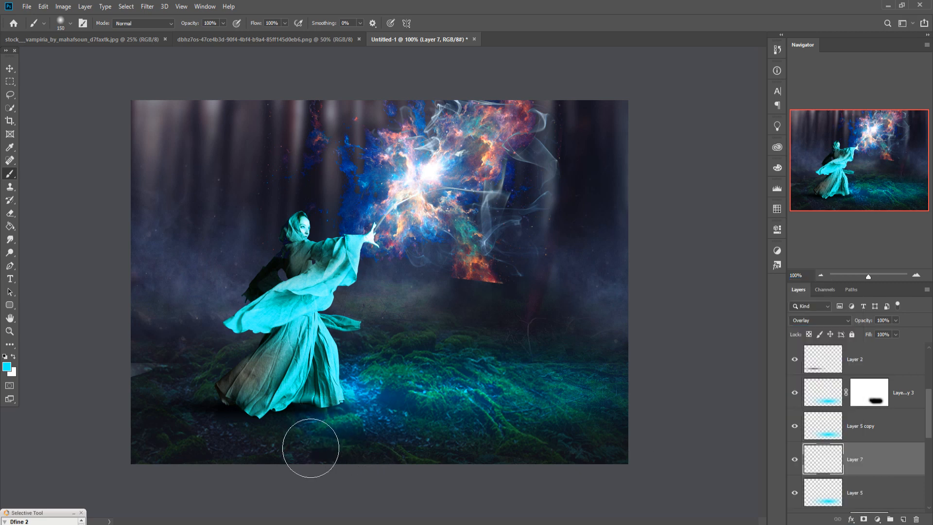
pyautogui.moveTo(311, 448)
pyautogui.mouseDown()
pyautogui.moveTo(158, 464)
pyautogui.moveTo(507, 421)
pyautogui.moveTo(680, 427)
pyautogui.mouseUp()
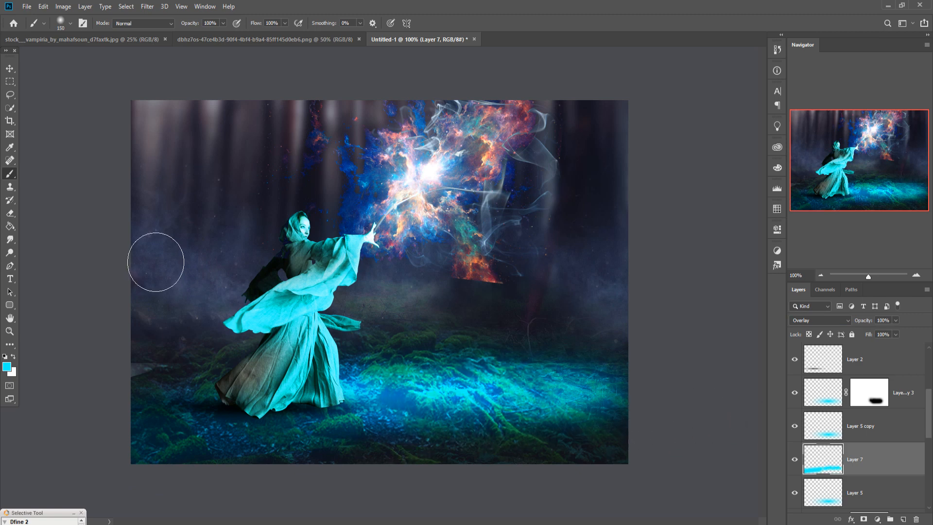
pyautogui.click(9, 69)
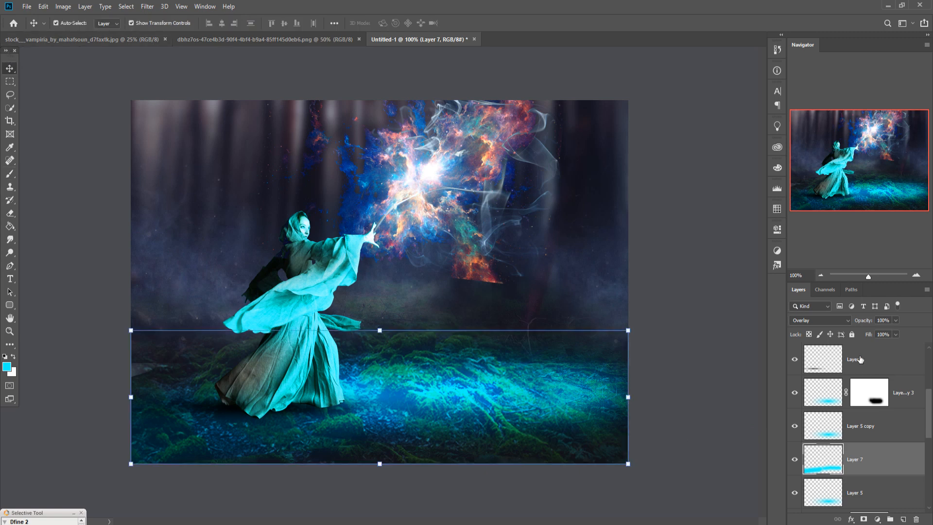
# Add a Color Balance adjustment layer above the nebula layer, with midtones set to blue +47 and shifted slightly toward cyan.
pyautogui.scroll(5, 859, 359)
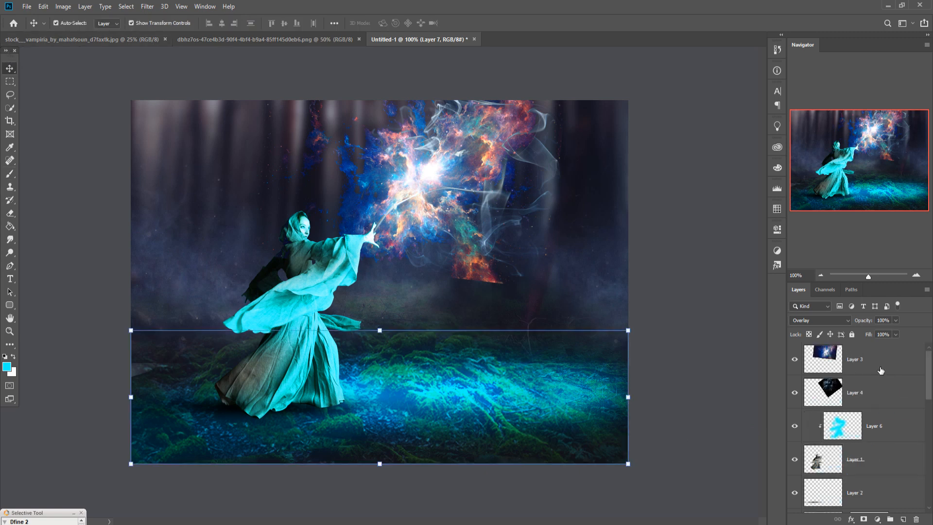
pyautogui.click(881, 369)
pyautogui.click(880, 515)
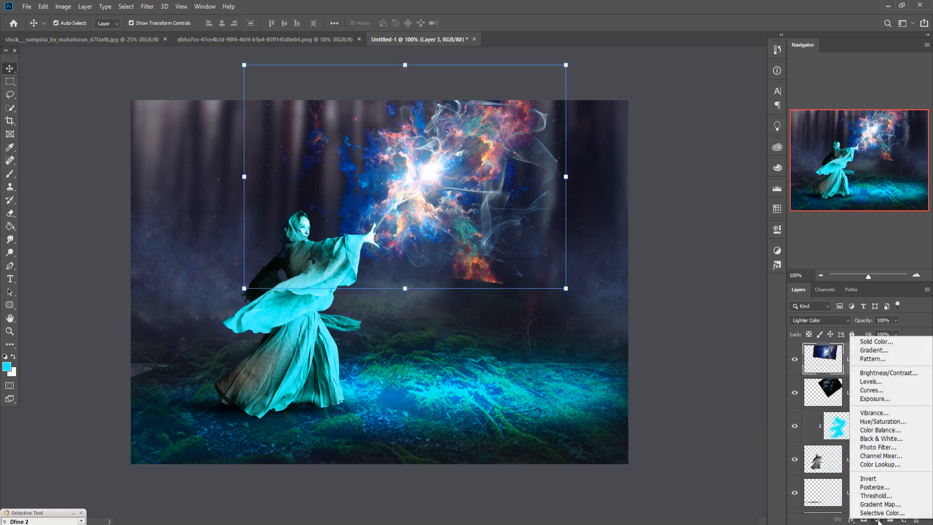
pyautogui.click(870, 433)
pyautogui.moveTo(662, 314); pyautogui.dragTo(665, 313)
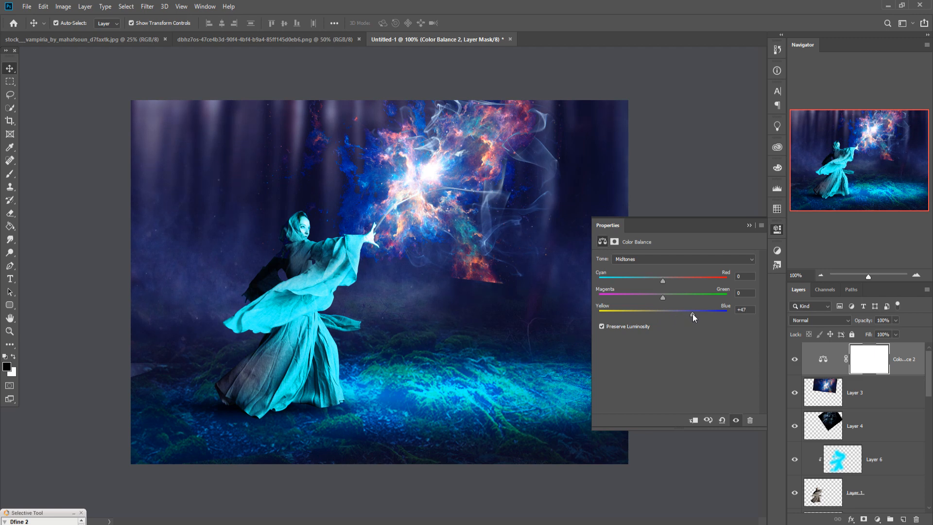
pyautogui.moveTo(663, 281); pyautogui.dragTo(654, 281)
pyautogui.click(749, 225)
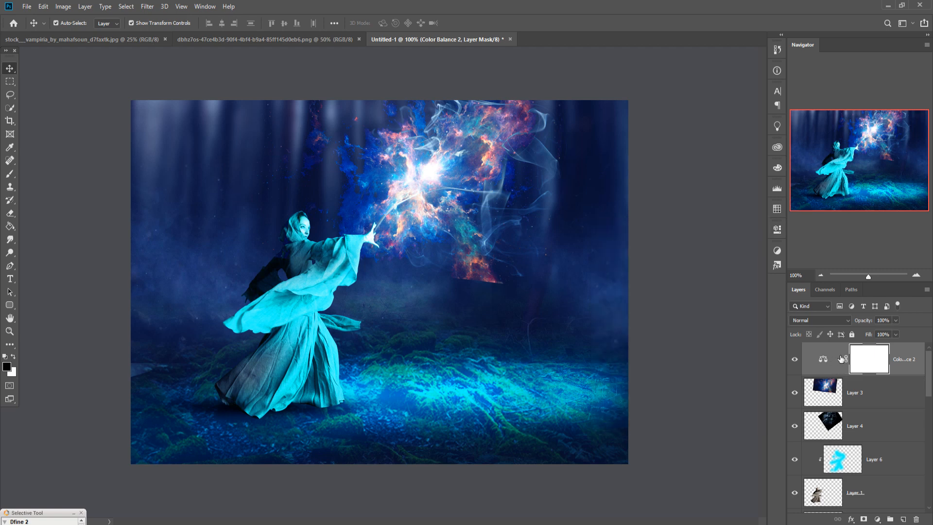
# Bring the smoke photo into the composite as the topmost layer and set its blend mode to Screen.
pyautogui.click(906, 364)
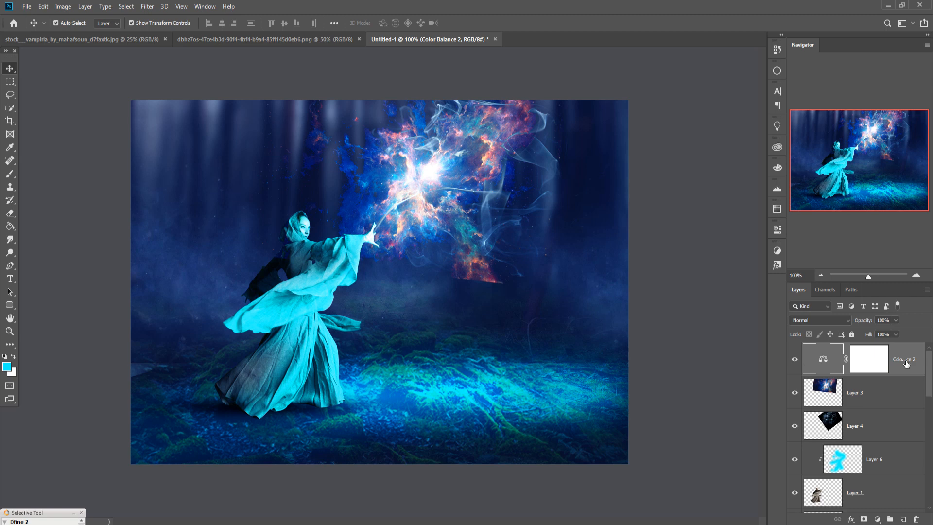
pyautogui.scroll(-2, 905, 364)
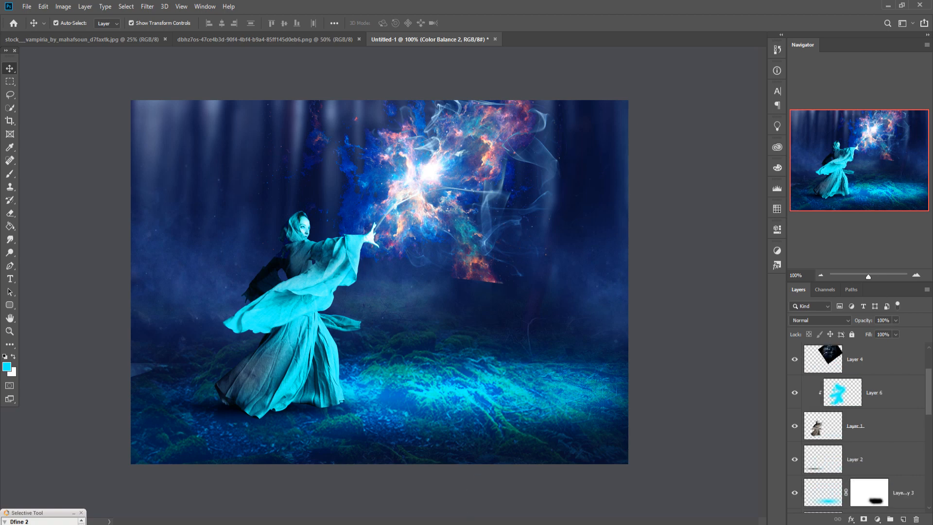
pyautogui.moveTo(472, 524)
pyautogui.click(579, 494)
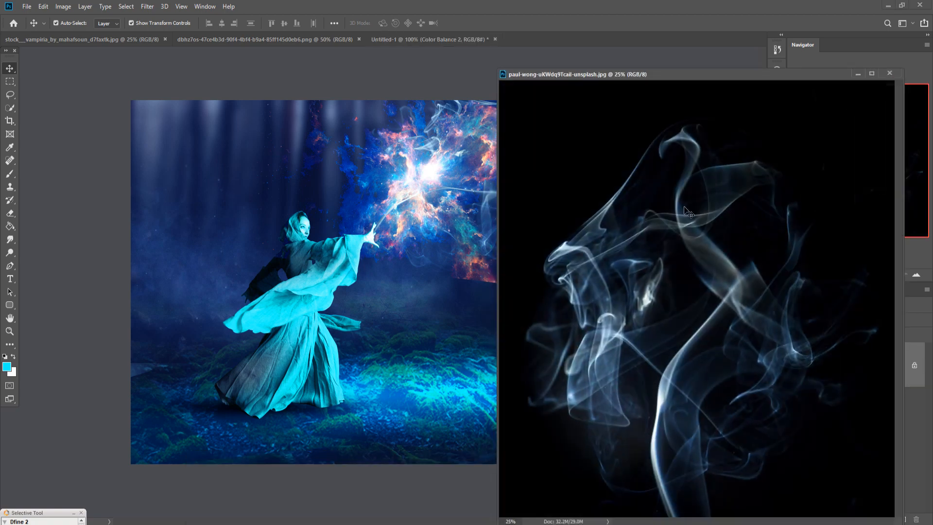
pyautogui.moveTo(687, 212); pyautogui.dragTo(269, 338)
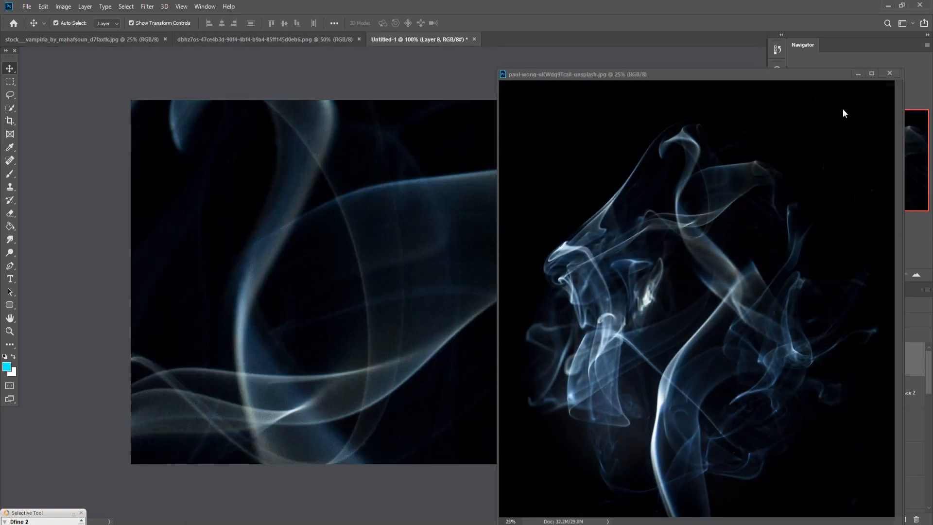
pyautogui.click(858, 73)
pyautogui.click(833, 322)
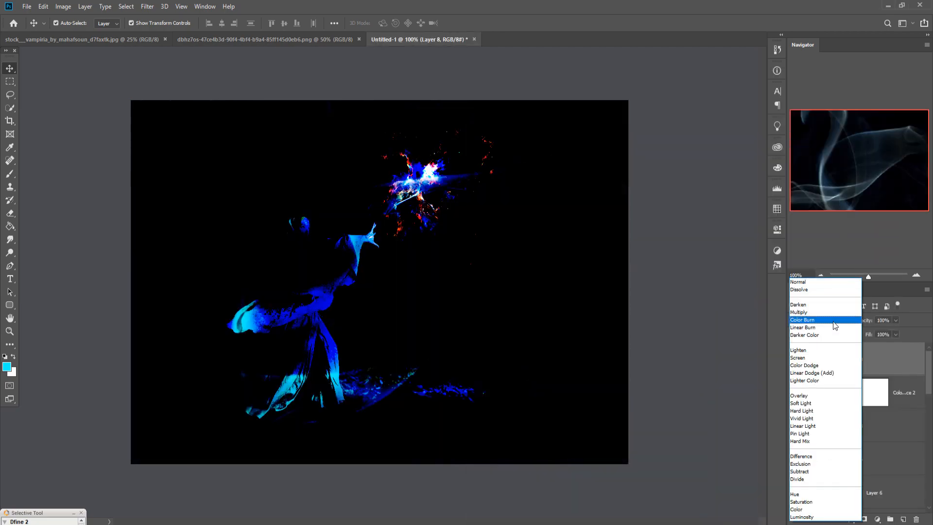
pyautogui.click(798, 358)
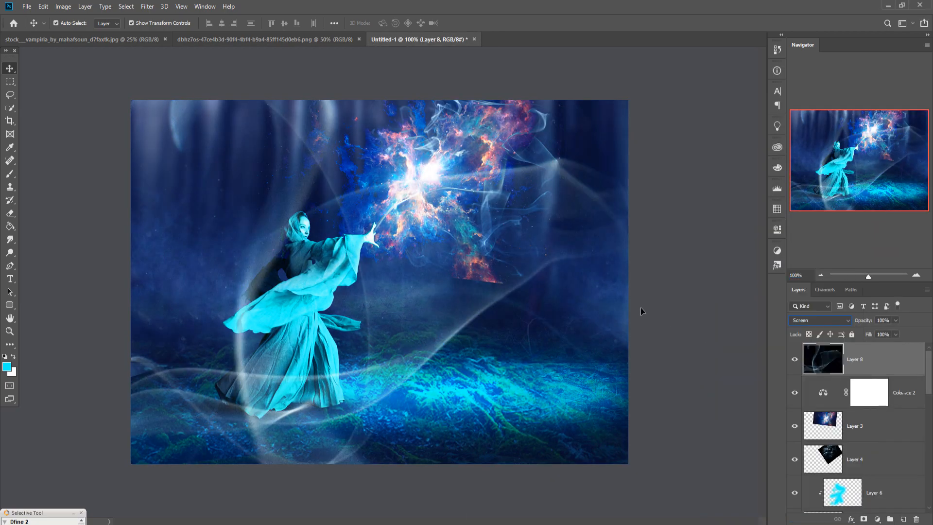
# Scale the new smoke layer to about 13.73% and place it at the forest's lower-left edge, behind the woman's skirt.
pyautogui.hotkey('ctrl', '-')
pyautogui.hotkey('ctrl', '-')
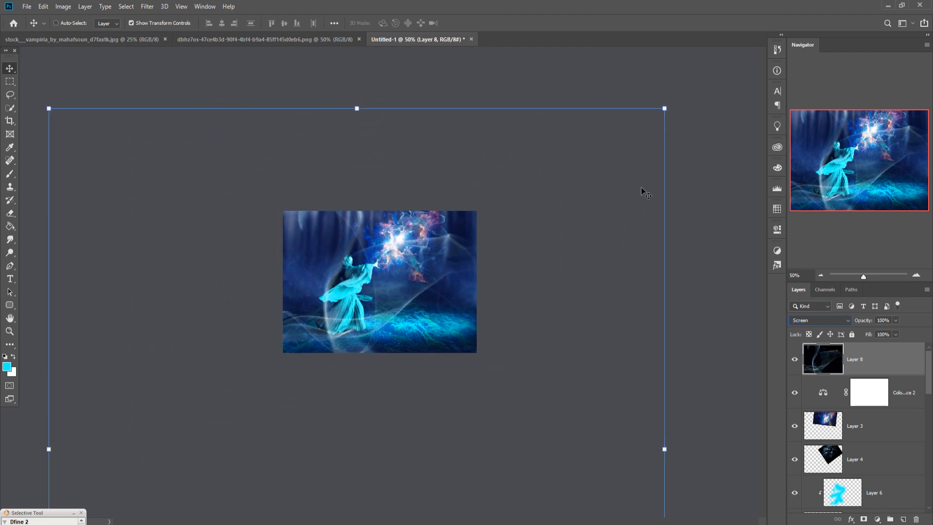
pyautogui.hotkey('ctrl', '-')
pyautogui.moveTo(630, 137); pyautogui.dragTo(304, 415)
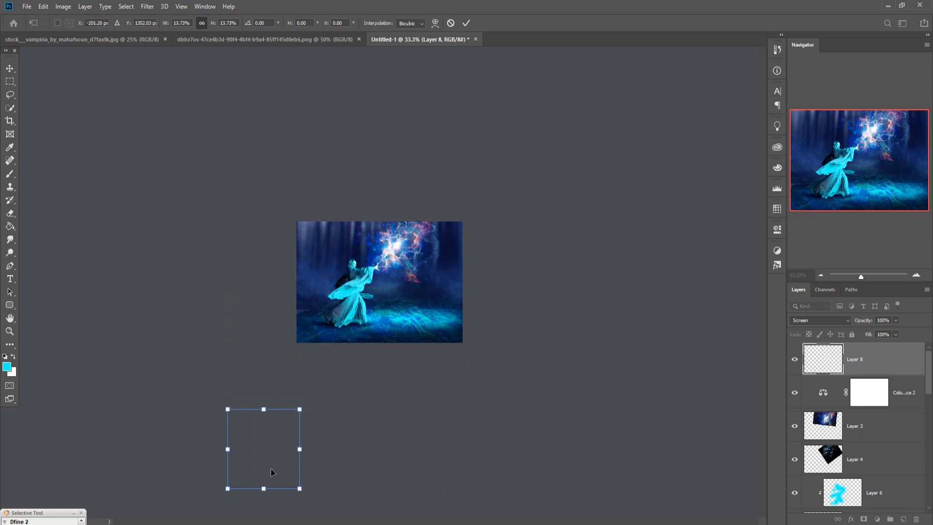
pyautogui.moveTo(269, 440); pyautogui.dragTo(303, 306)
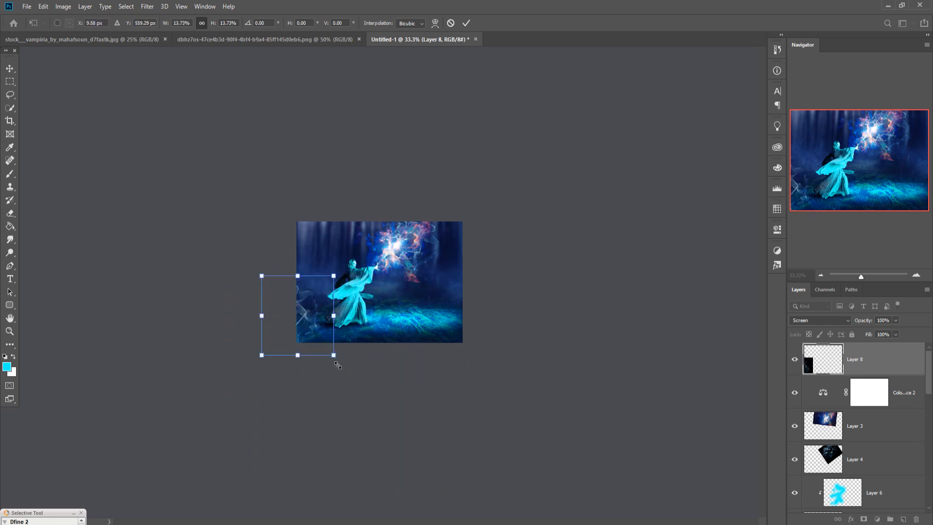
pyautogui.click(465, 22)
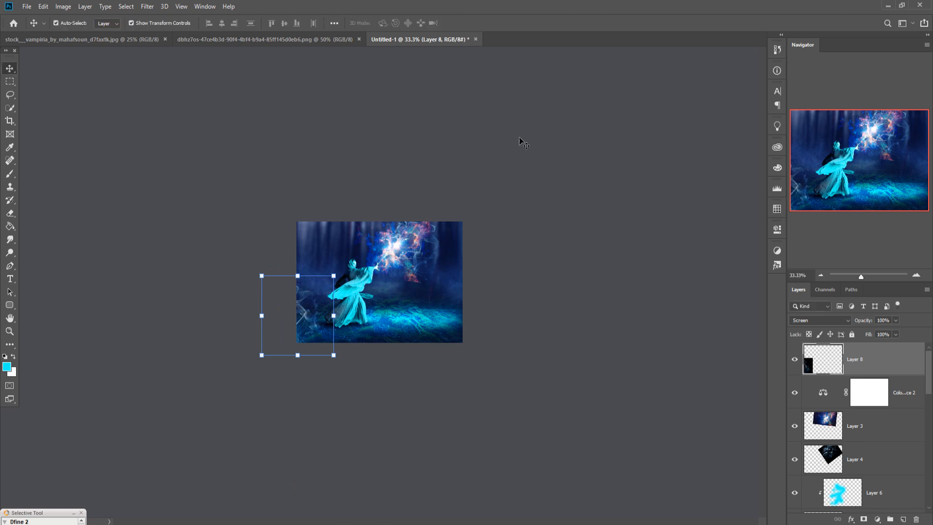
pyautogui.hotkey('ctrl', '1')
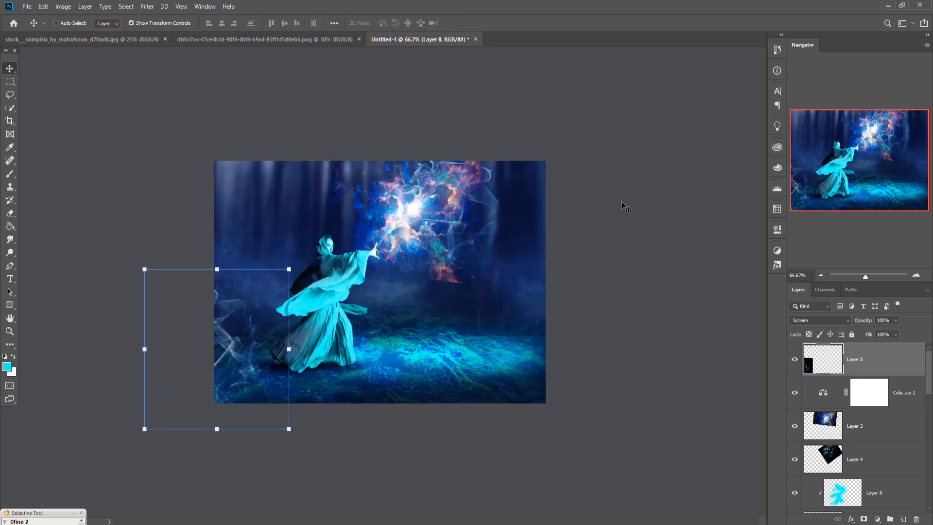
# Apply the Camera Raw Filter to the woman's layer with Contrast +48, Highlights -30, Shadows -29, Blacks -38 and Clarity +30.
pyautogui.scroll(-5, 886, 414)
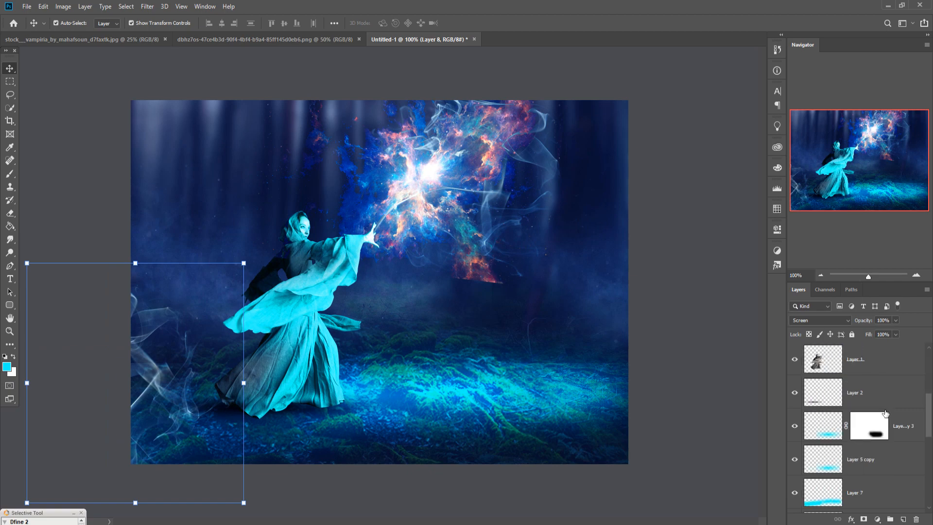
pyautogui.click(824, 358)
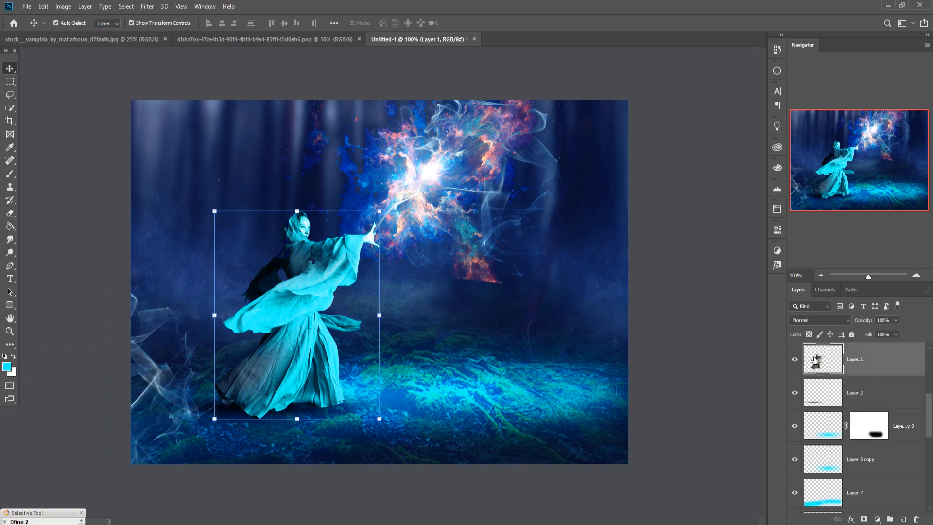
pyautogui.click(148, 6)
pyautogui.click(160, 68)
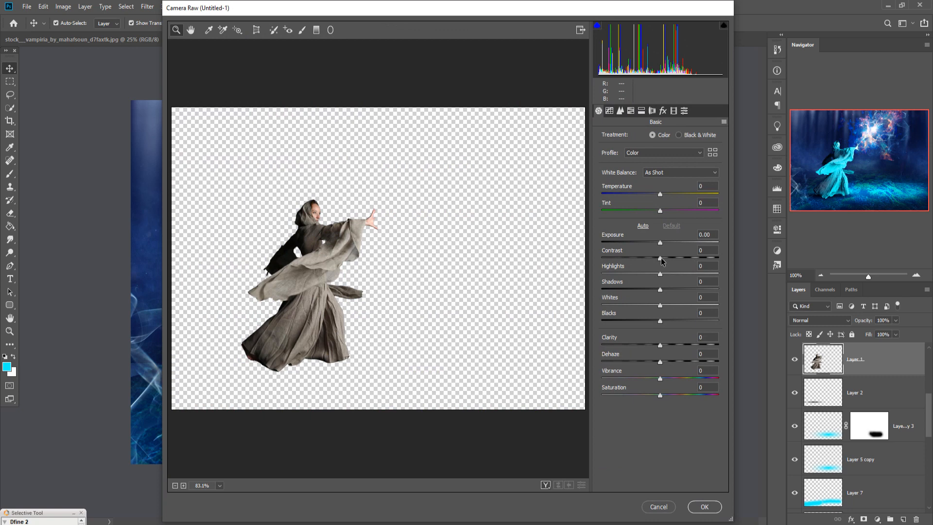
pyautogui.moveTo(660, 258); pyautogui.dragTo(689, 257)
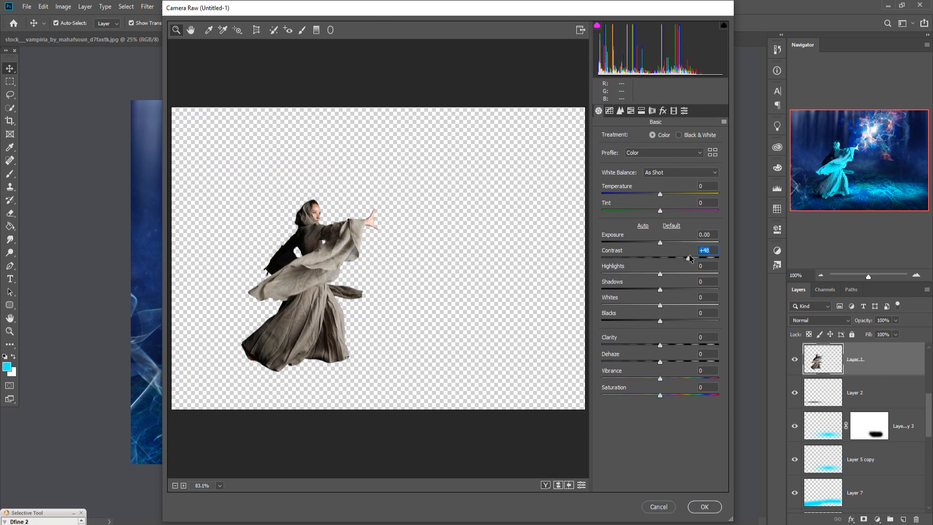
pyautogui.moveTo(660, 275); pyautogui.dragTo(643, 289)
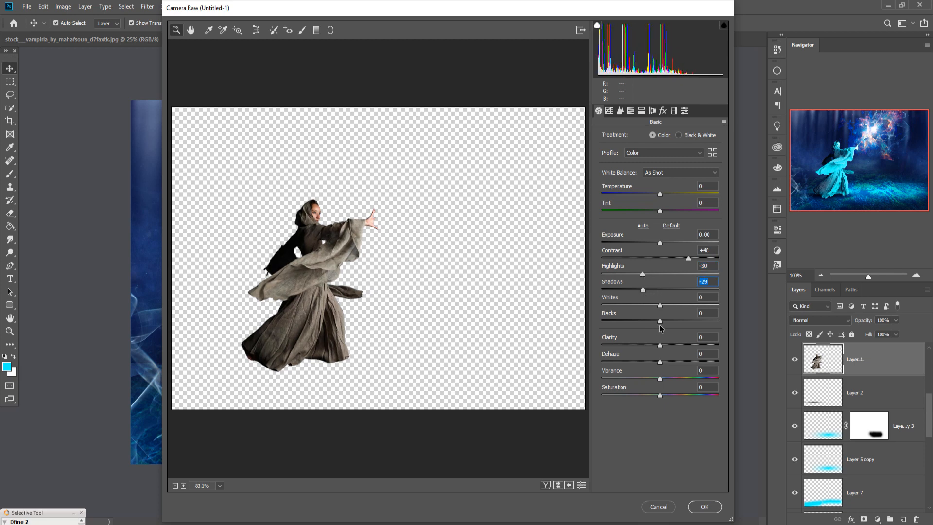
pyautogui.moveTo(660, 321); pyautogui.dragTo(677, 346)
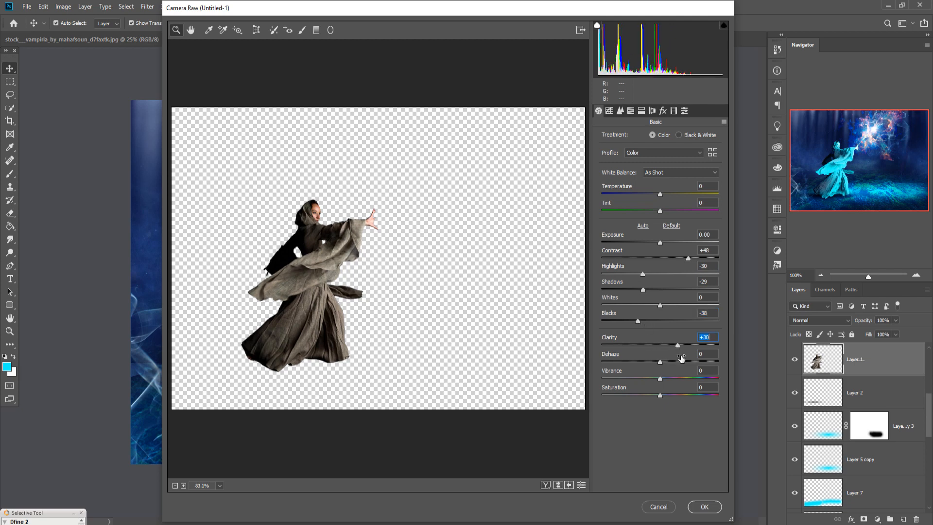
pyautogui.click(705, 507)
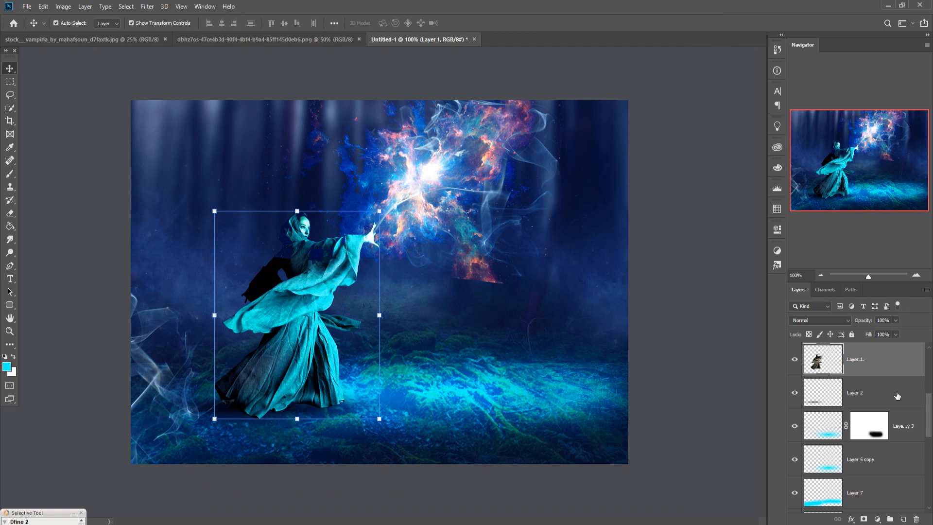
# Move the small smoke layer below the upper Color Balance adjustment in the layer stack.
pyautogui.scroll(5, 897, 396)
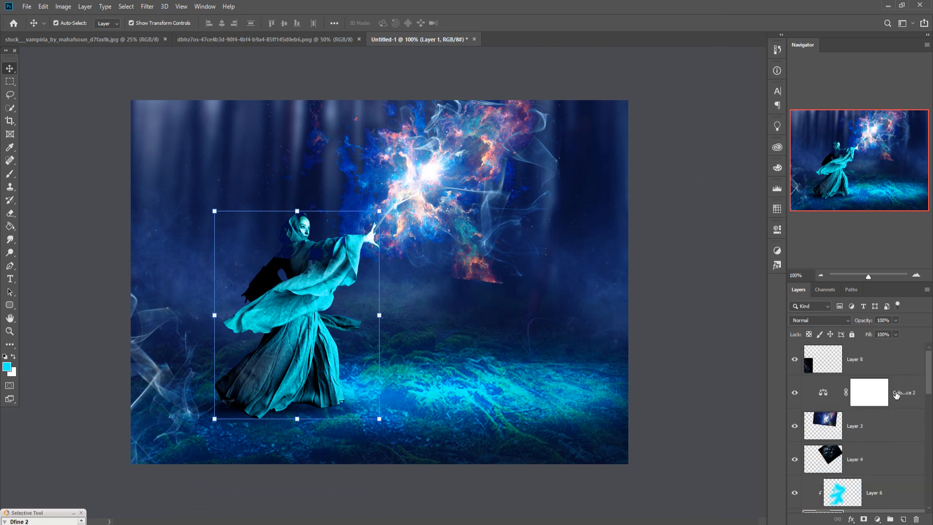
pyautogui.click(898, 361)
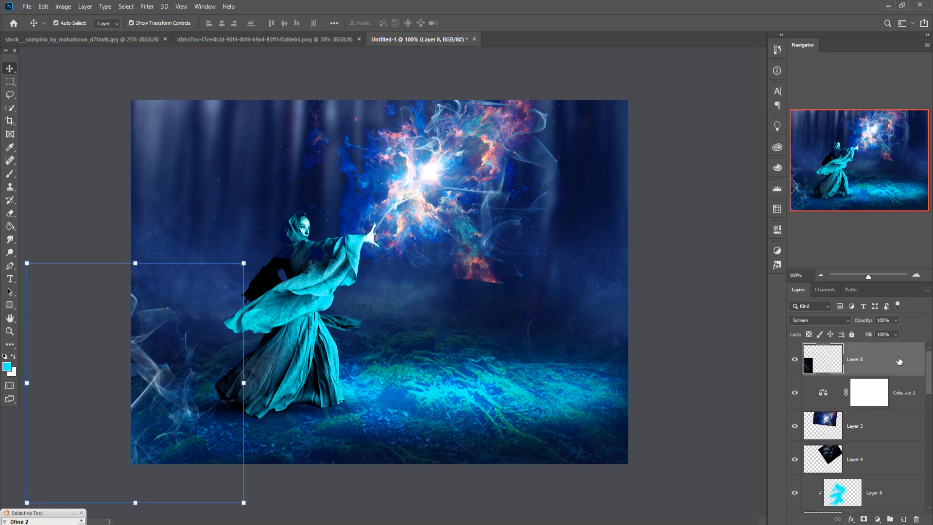
pyautogui.moveTo(898, 363); pyautogui.dragTo(900, 405)
pyautogui.click(904, 360)
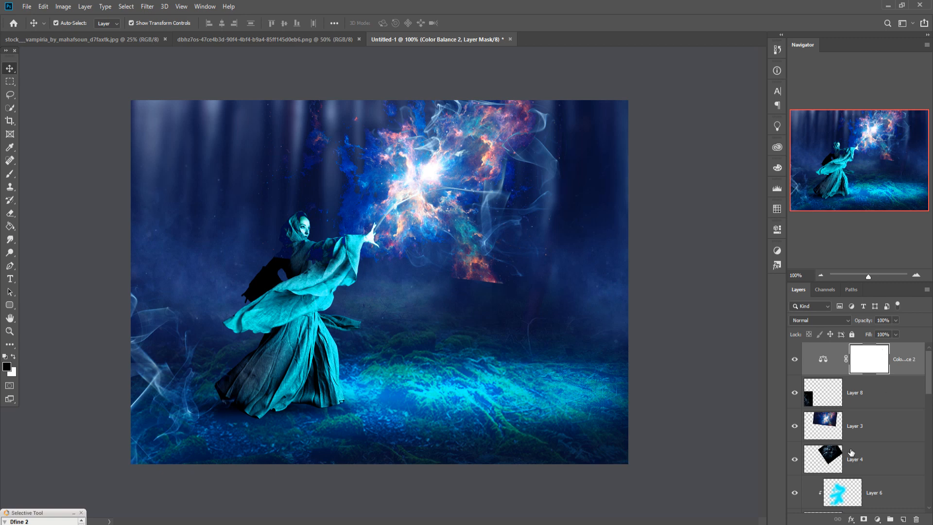
# Add a layer mask to the nebula layer and paint out its hard lower edge with a 150 px black brush.
pyautogui.click(855, 427)
pyautogui.press('b')
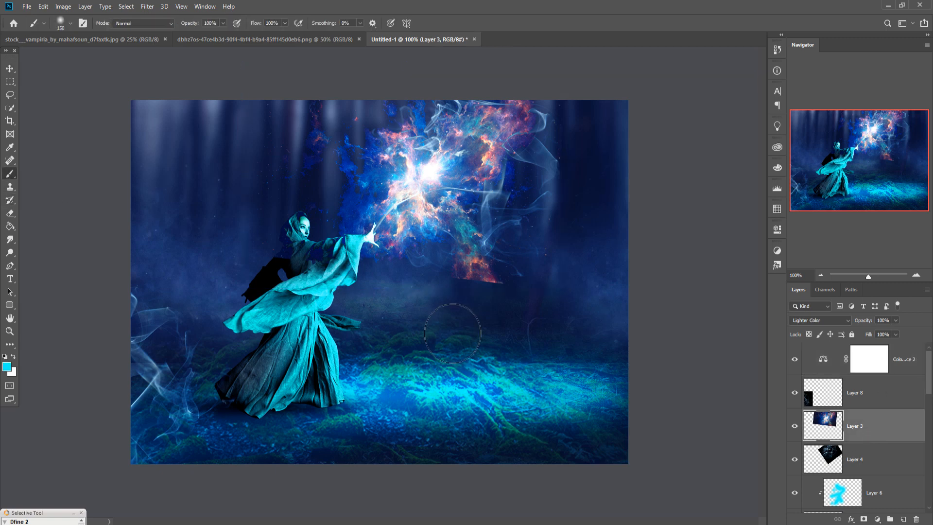
pyautogui.click(464, 303)
pyautogui.hotkey('ctrl', 'z')
pyautogui.click(863, 518)
pyautogui.press('d')
pyautogui.click(480, 311)
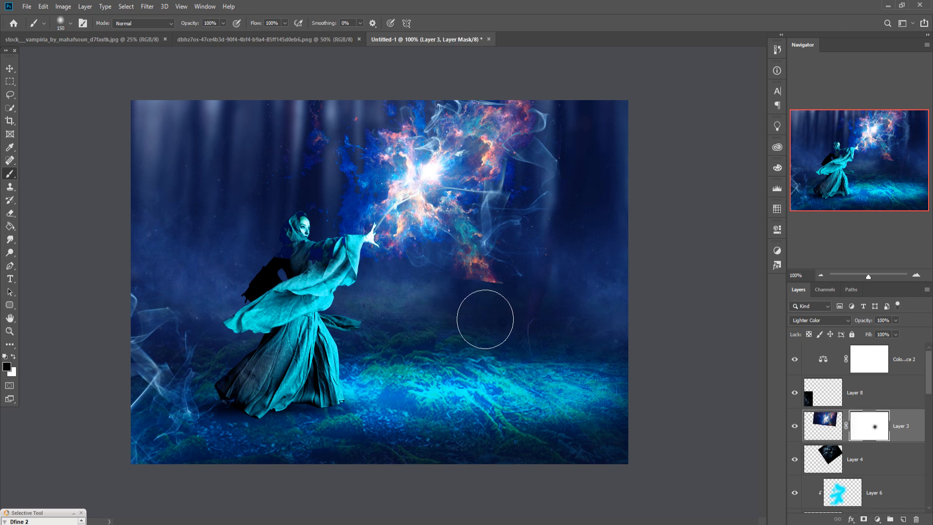
pyautogui.moveTo(485, 318)
pyautogui.mouseDown()
pyautogui.moveTo(543, 355)
pyautogui.moveTo(521, 326)
pyautogui.moveTo(572, 356)
pyautogui.moveTo(493, 316)
pyautogui.mouseUp()
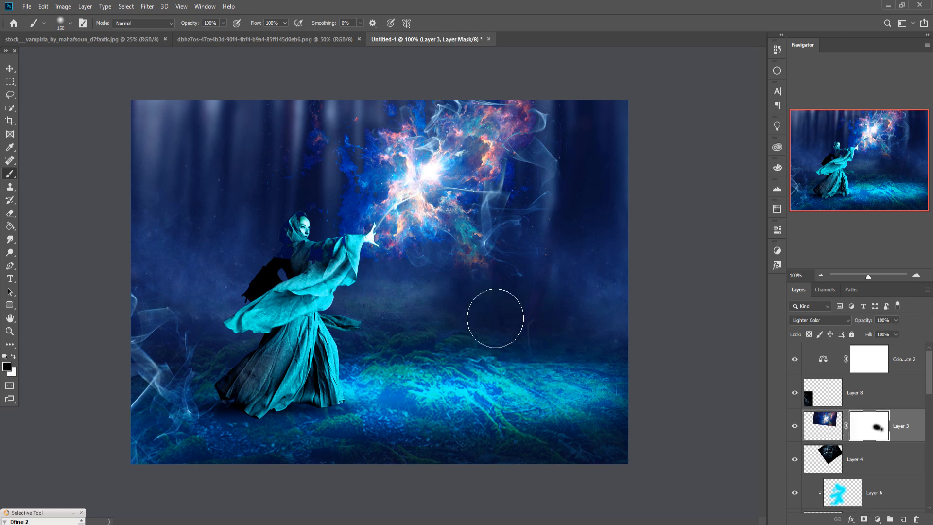
pyautogui.click(10, 68)
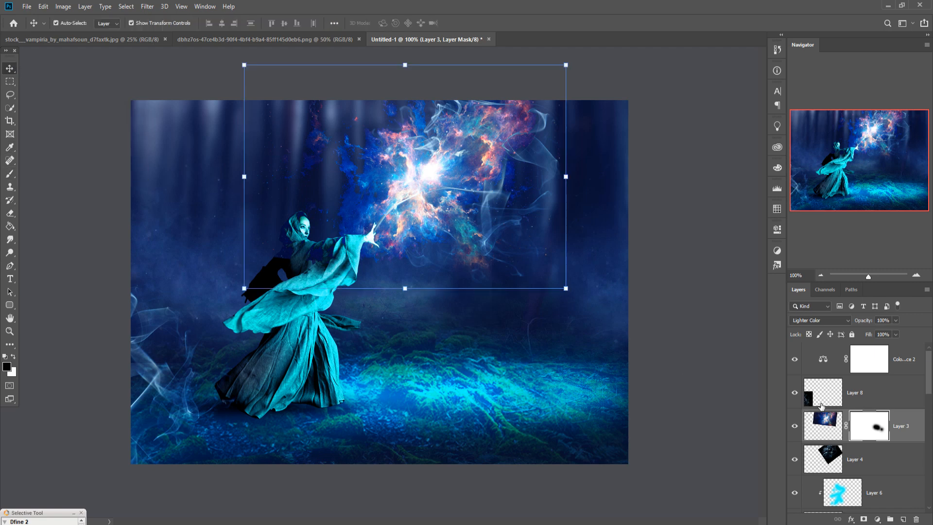
# Stamp all visible layers into a new merged layer above Color Balance 2 and duplicate that merged layer.
pyautogui.click(901, 360)
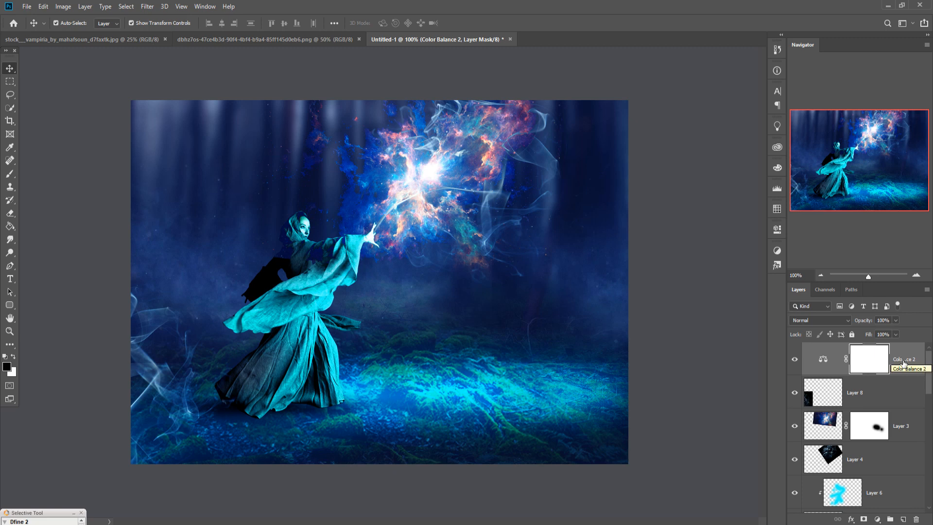
pyautogui.hotkey('ctrl', '2')
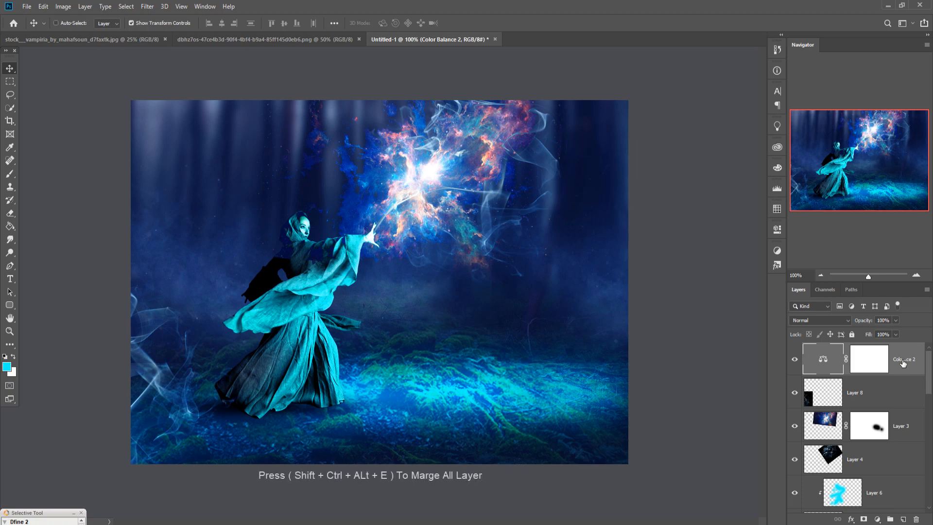
pyautogui.hotkey('ctrl', 'shift', 'alt', 'e')
pyautogui.rightClick(902, 364)
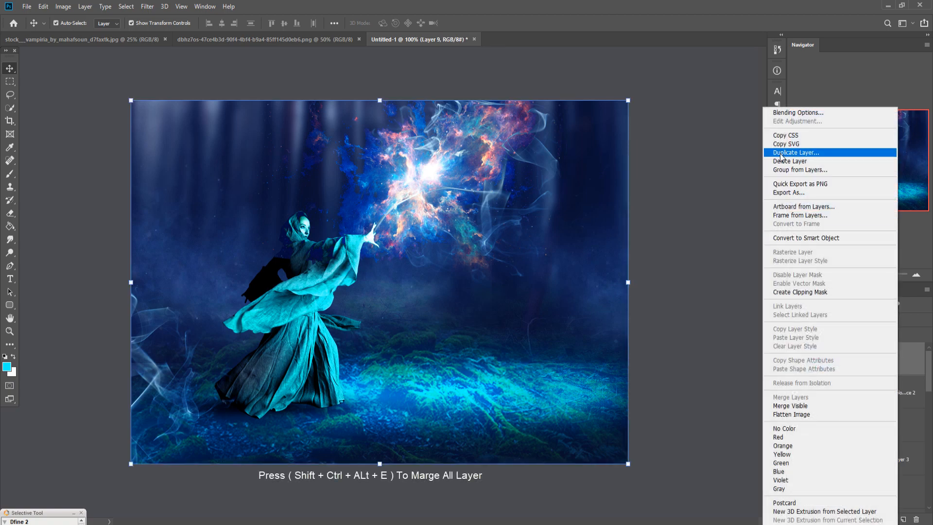
pyautogui.click(796, 153)
pyautogui.click(559, 151)
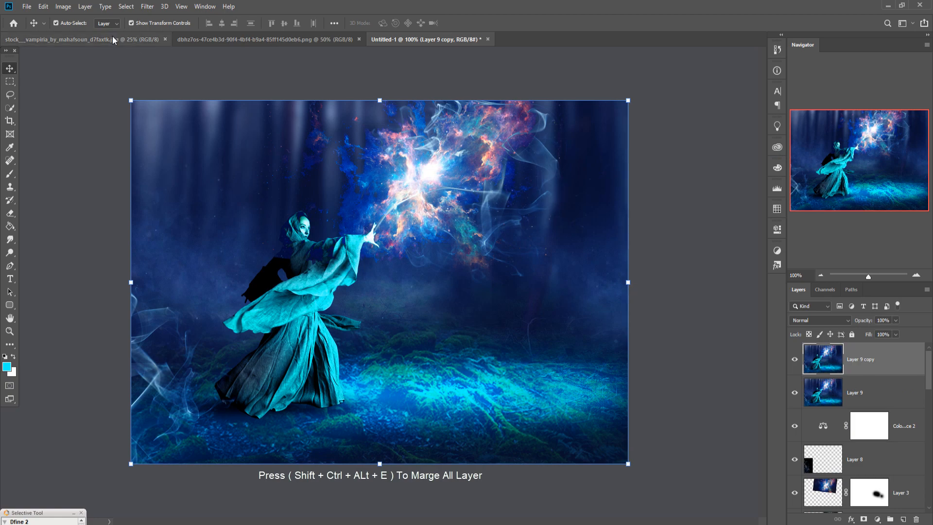
# Start the Camera Raw Filter on the duplicated merged layer and set the post-crop vignetting amount to about -46.
pyautogui.click(147, 6)
pyautogui.click(166, 67)
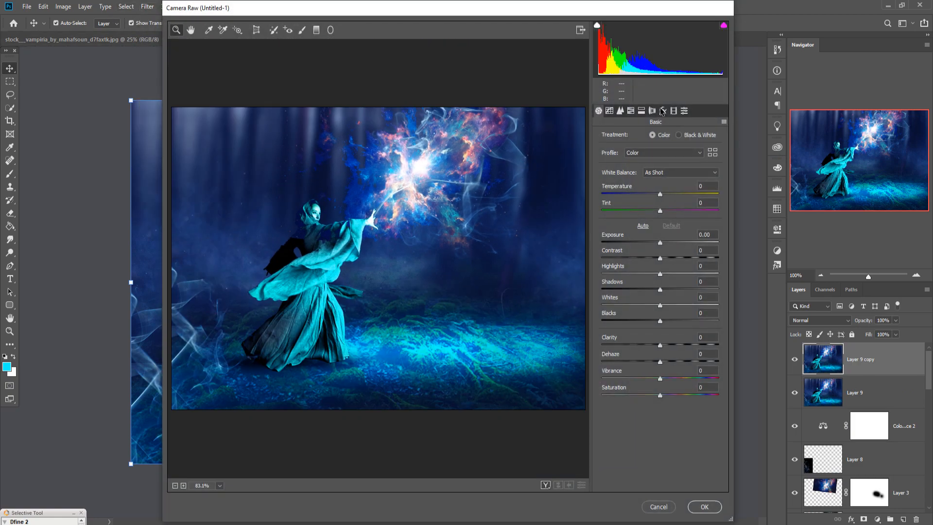
pyautogui.click(662, 111)
pyautogui.moveTo(660, 242); pyautogui.dragTo(634, 244)
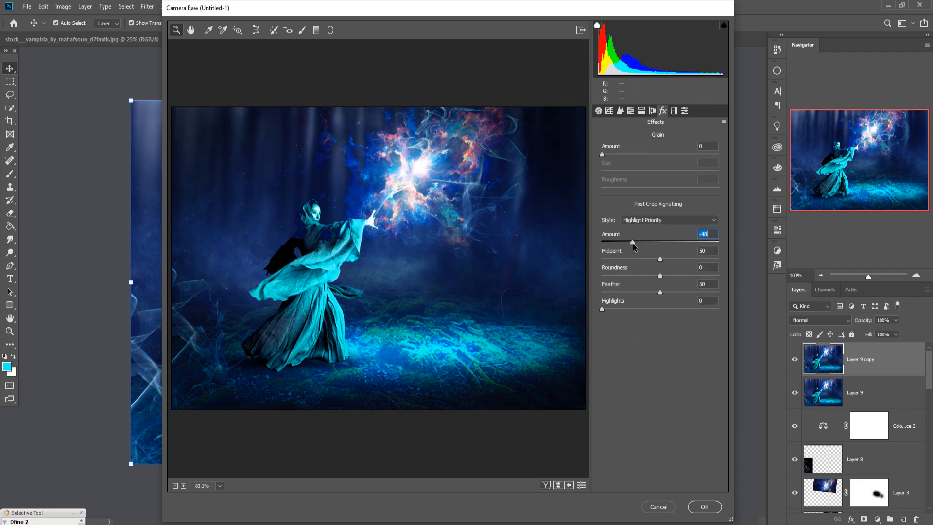
# Raise the sharpening amount in the Camera Raw Filter and set Clarity to -18.
pyautogui.click(619, 111)
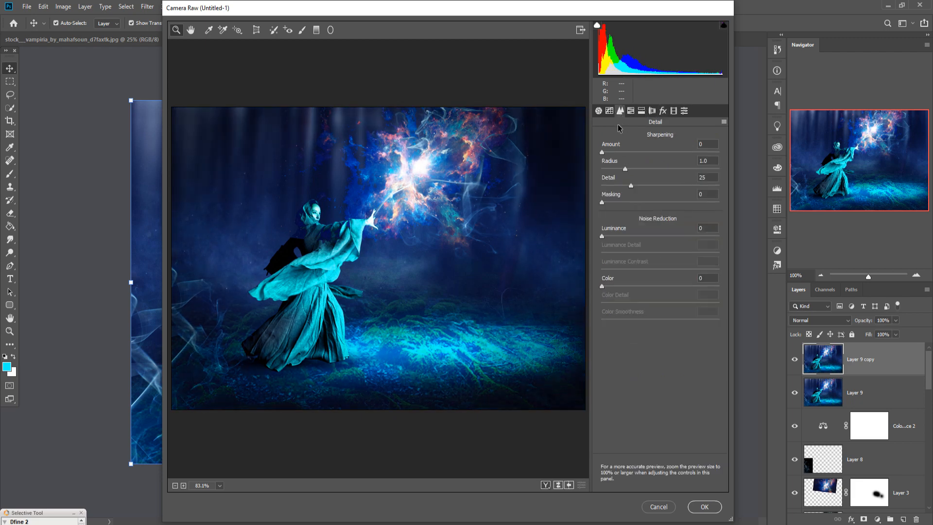
pyautogui.moveTo(601, 150); pyautogui.dragTo(640, 151)
pyautogui.click(598, 111)
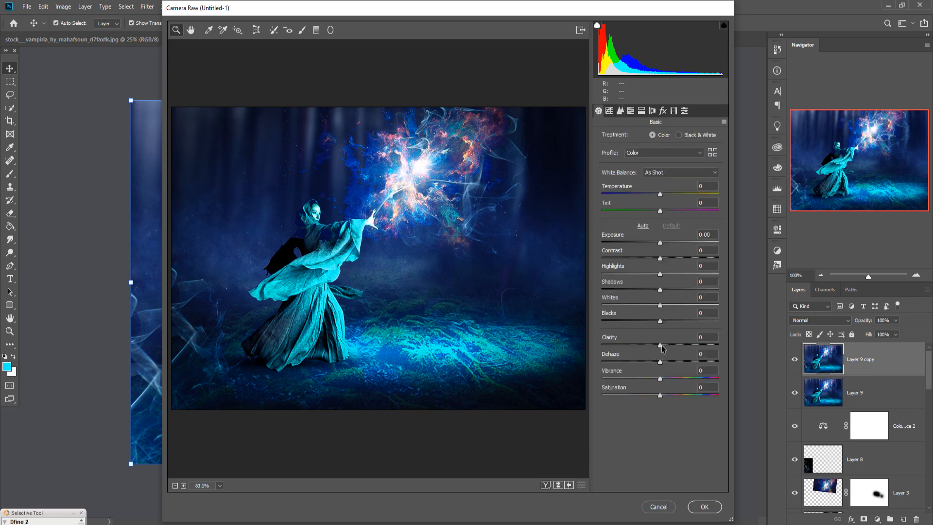
pyautogui.moveTo(660, 345); pyautogui.dragTo(649, 345)
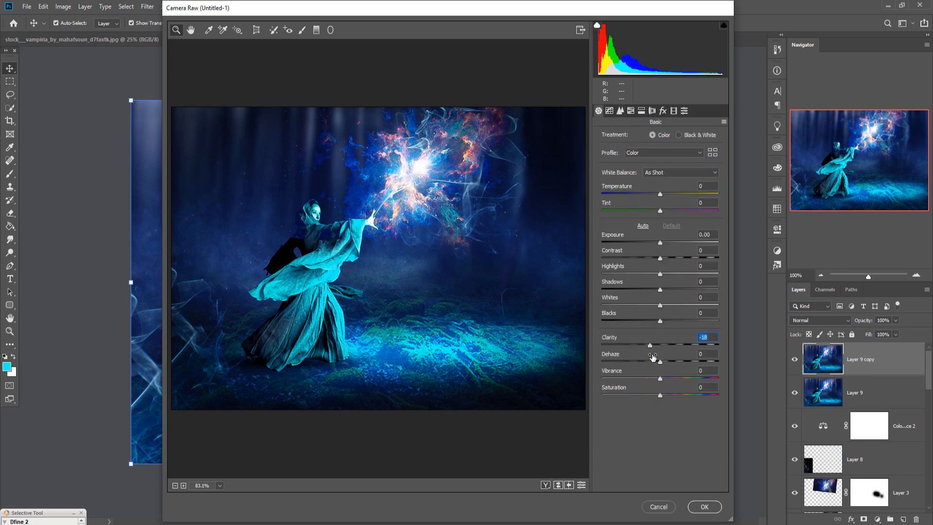
# Apply Camera Raw split toning with highlights at hue 183, saturation 17 and shadows at hue 119, saturation 15.
pyautogui.click(641, 110)
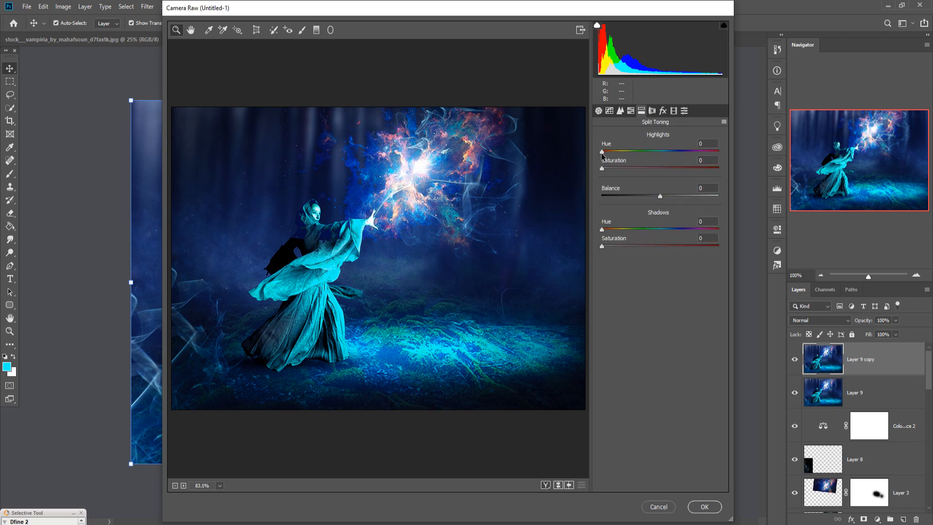
pyautogui.click(664, 151)
pyautogui.moveTo(602, 169); pyautogui.dragTo(624, 168)
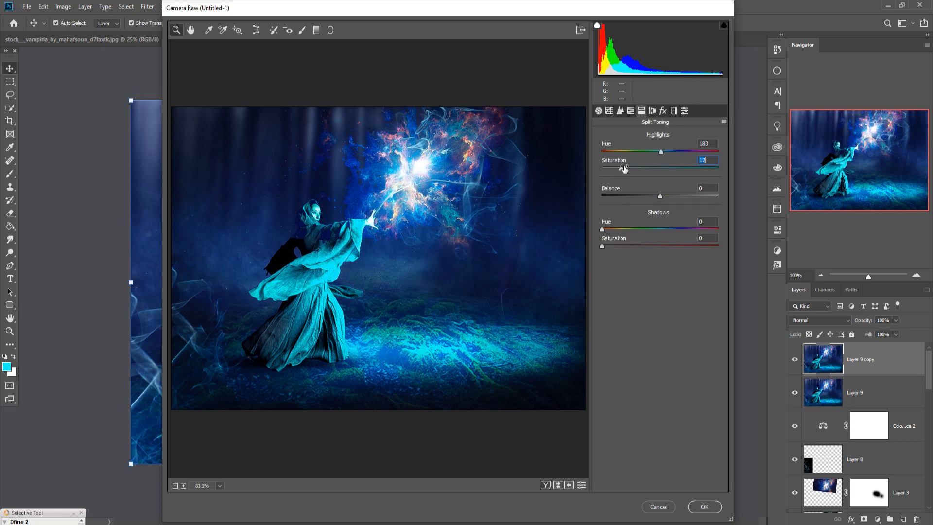
pyautogui.moveTo(602, 230); pyautogui.dragTo(671, 235)
pyautogui.moveTo(601, 245); pyautogui.dragTo(619, 246)
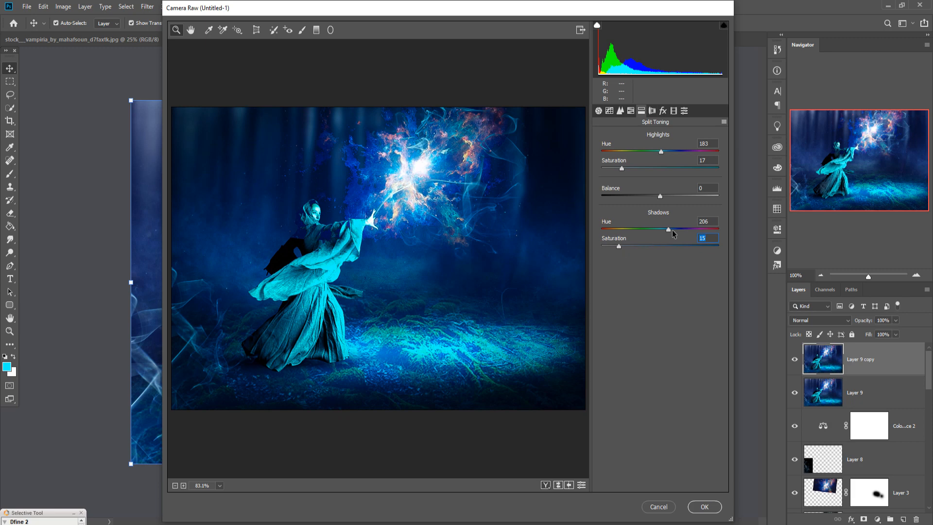
pyautogui.moveTo(668, 230); pyautogui.dragTo(641, 235)
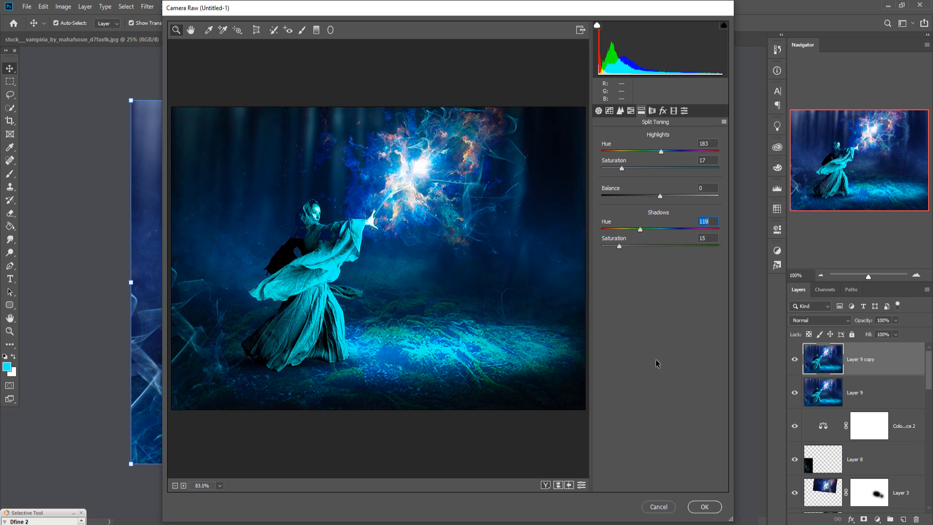
pyautogui.click(712, 508)
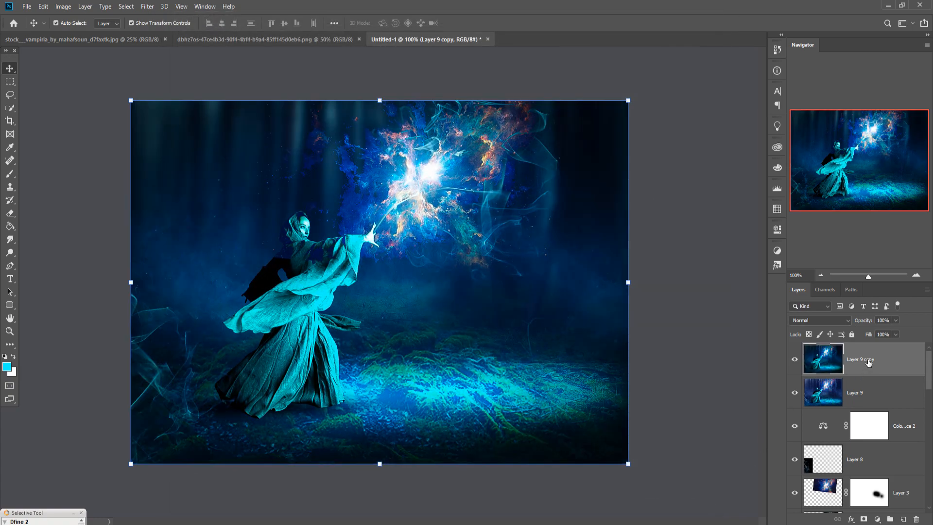
# Apply the Color Efex Pro 4 Cross Processing filter with method L02, strength 25% and adjusted shadow protection.
pyautogui.click(148, 7)
pyautogui.moveTo(168, 226)
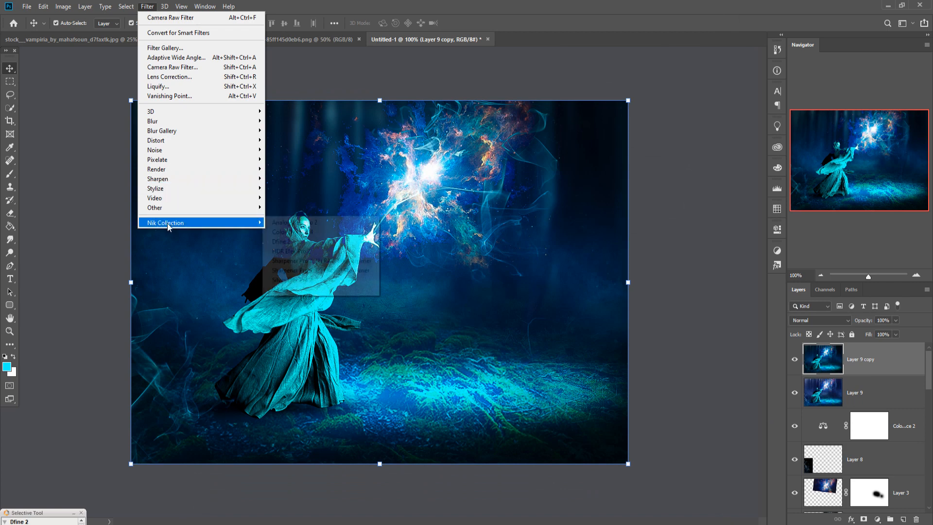
pyautogui.click(302, 232)
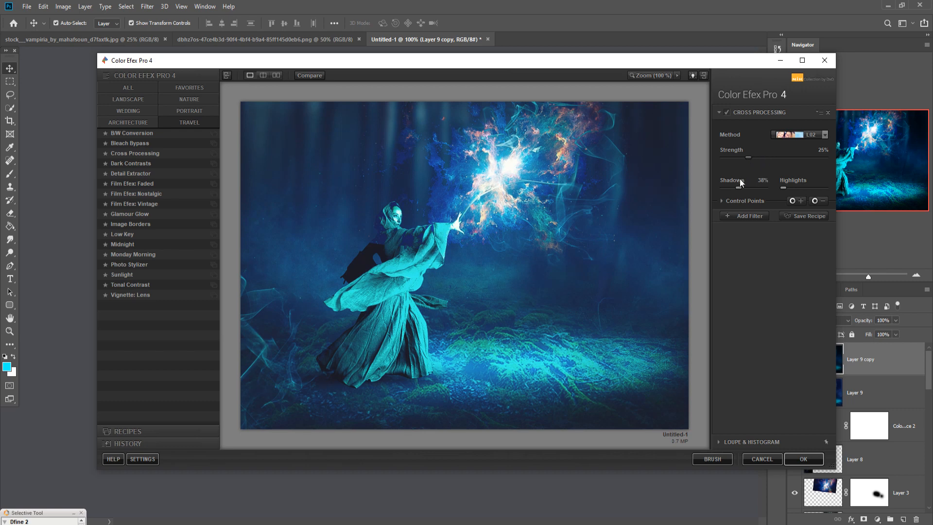
pyautogui.moveTo(737, 186); pyautogui.dragTo(746, 187)
pyautogui.click(795, 460)
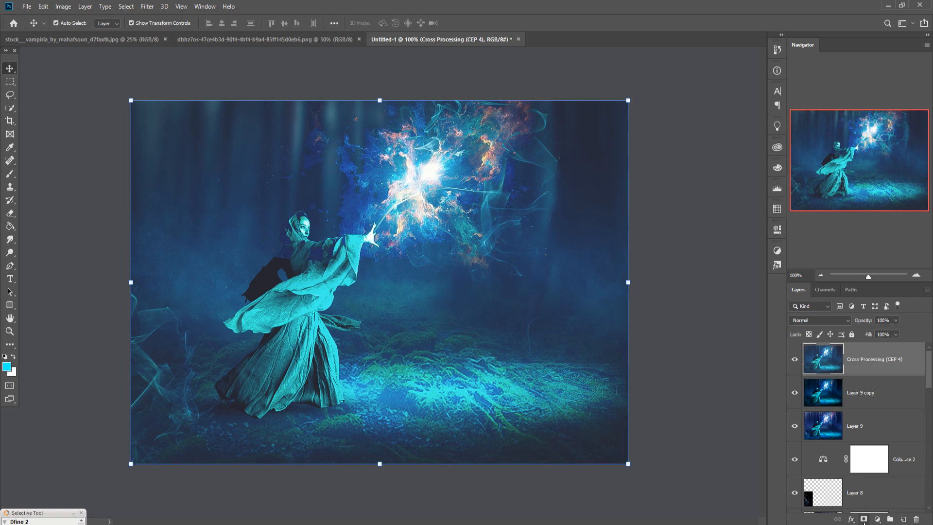
# Add a Photo Filter adjustment above the Cross Processing layer with a cyan colour (#00d9ec) at 25% density.
pyautogui.click(863, 519)
pyautogui.hotkey('ctrl', 'z')
pyautogui.click(877, 519)
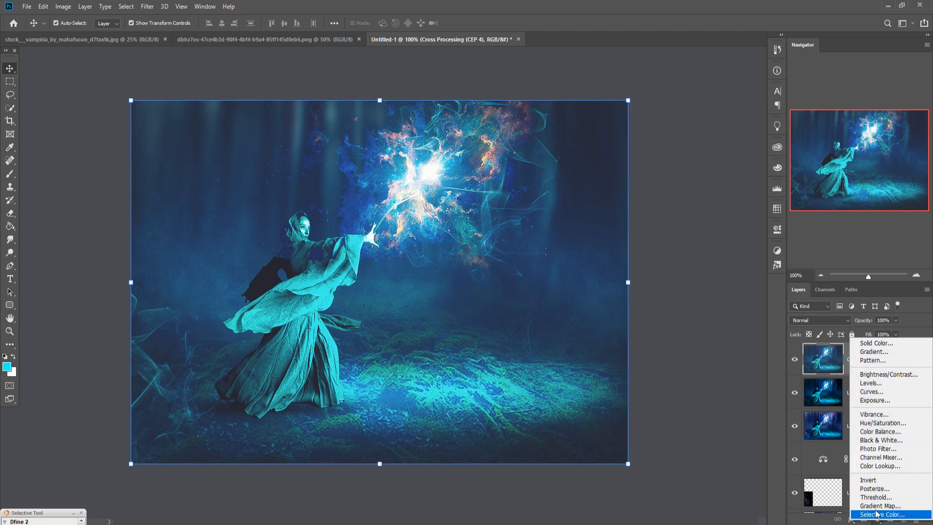
pyautogui.click(887, 452)
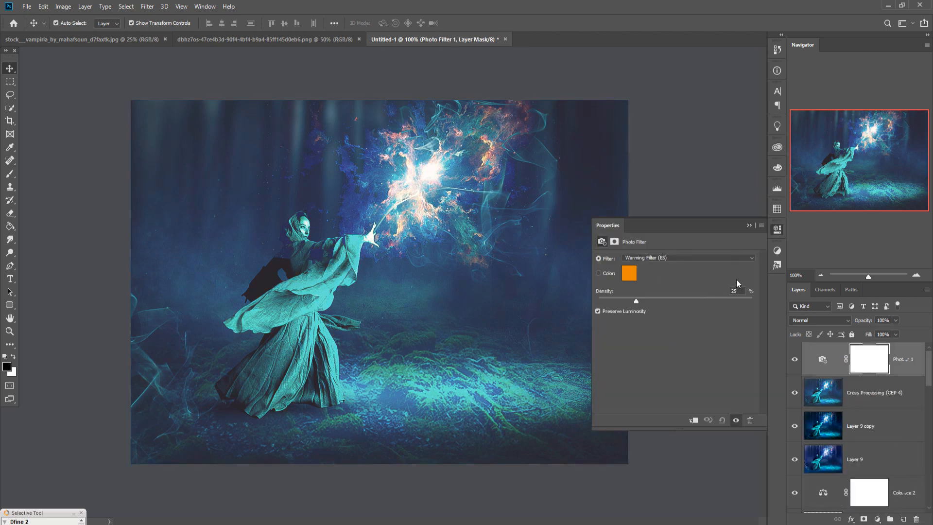
pyautogui.click(635, 275)
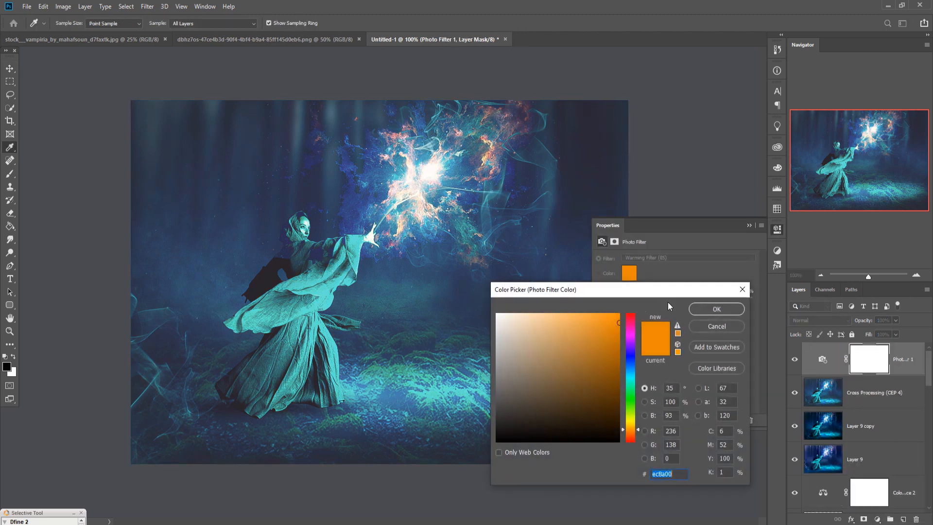
pyautogui.click(633, 375)
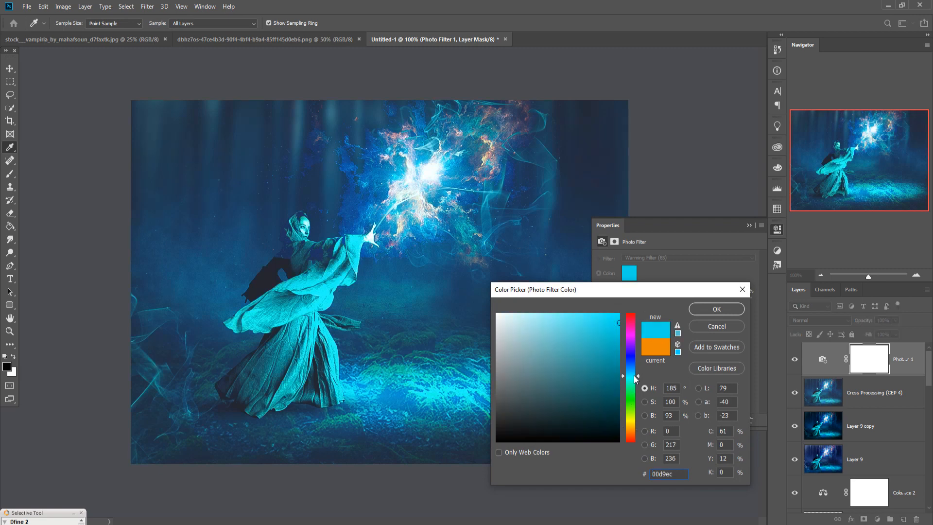
pyautogui.click(710, 309)
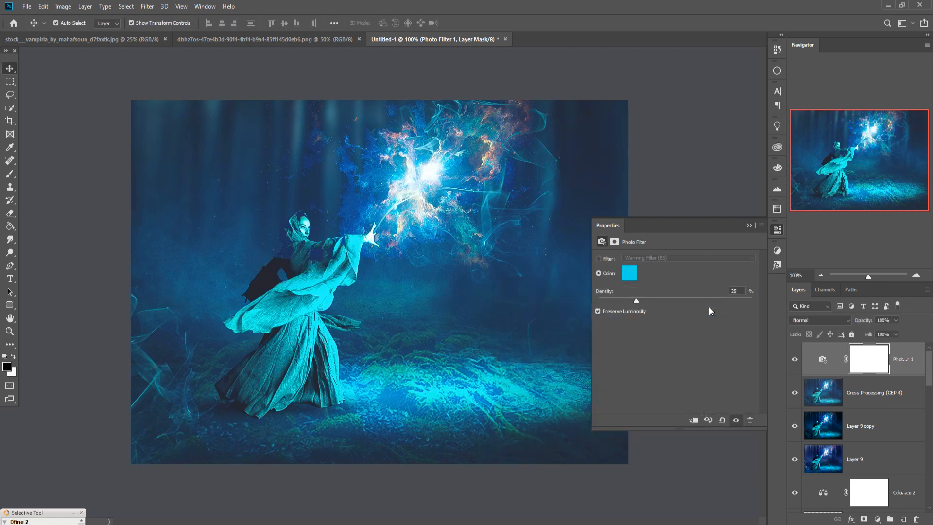
pyautogui.click(750, 226)
# Add a new layer above the Photo Filter, set its blend mode to Soft Light and fill it with 50% Gray.
pyautogui.click(910, 355)
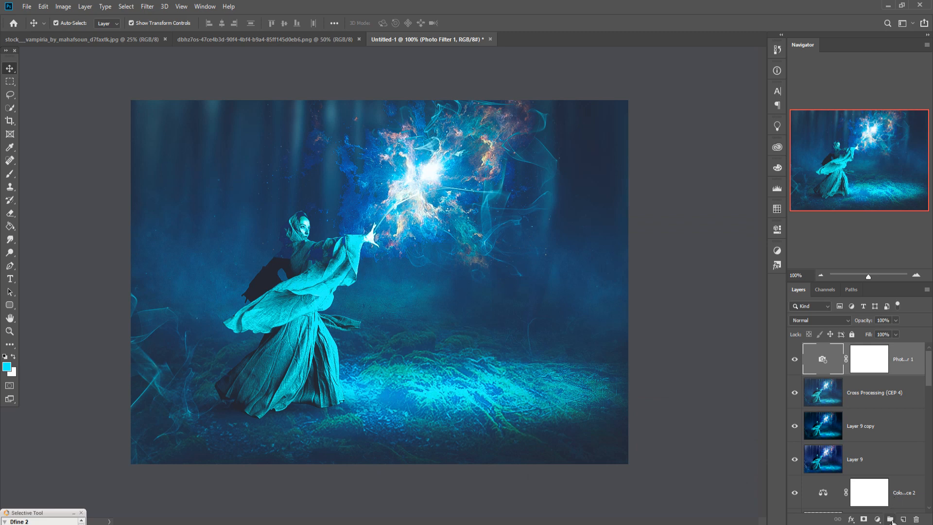
pyautogui.click(903, 519)
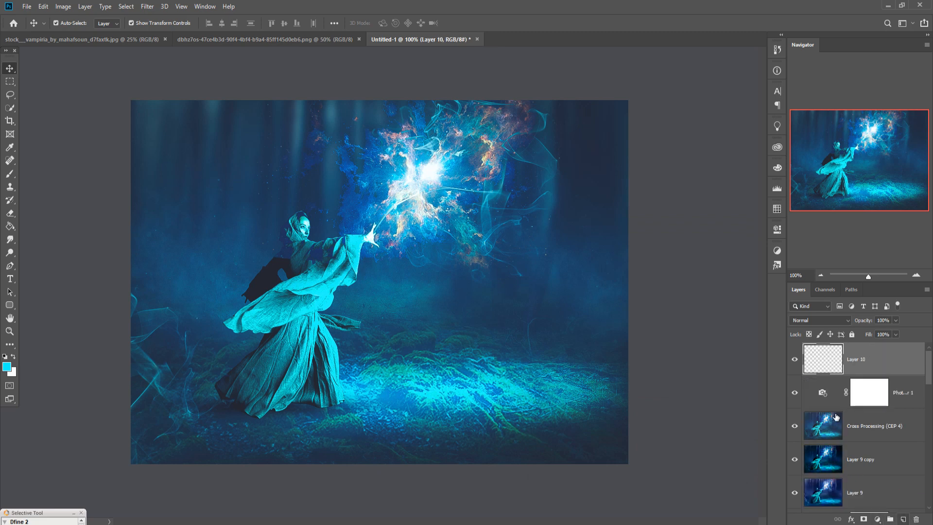
pyautogui.click(810, 321)
pyautogui.click(800, 403)
pyautogui.click(43, 6)
pyautogui.click(50, 164)
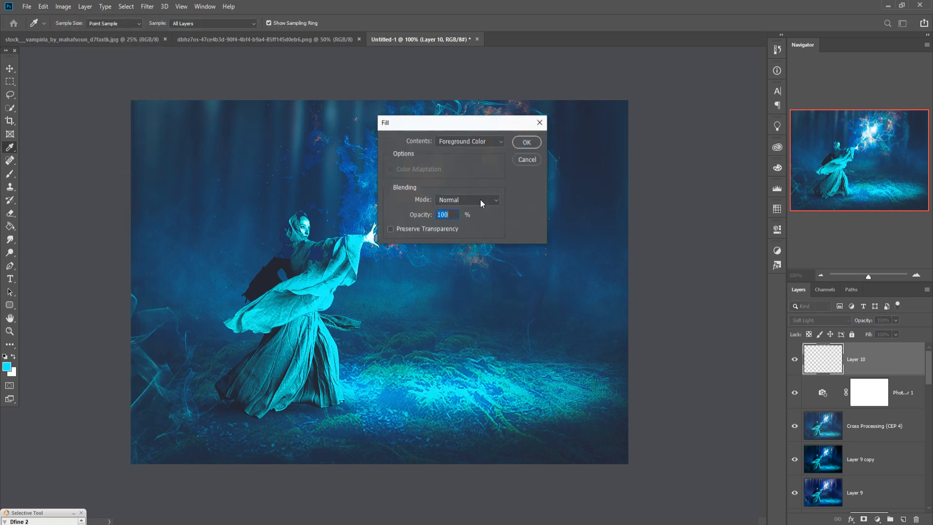
pyautogui.click(469, 141)
pyautogui.click(462, 228)
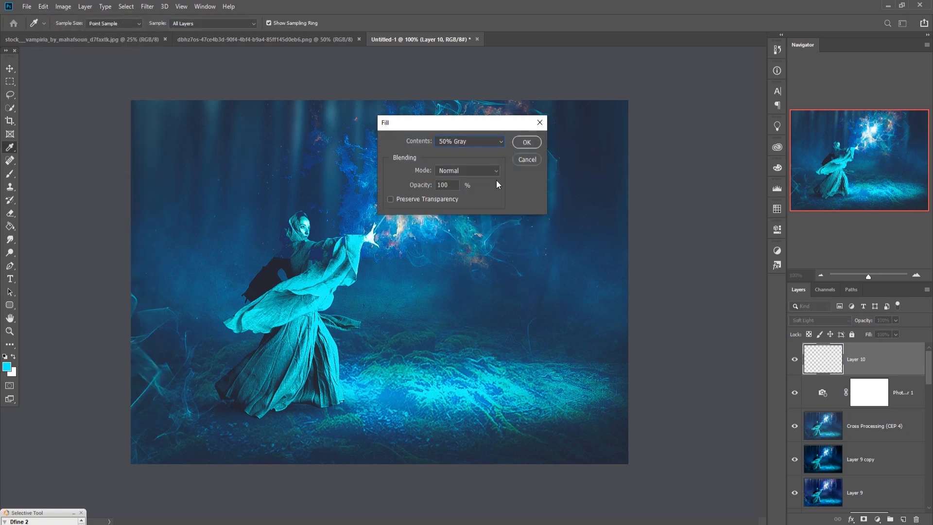
pyautogui.click(526, 142)
# Duplicate the 50% gray Soft Light layer and stamp all visible layers into a merged layer.
pyautogui.press('v')
pyautogui.rightClick(873, 354)
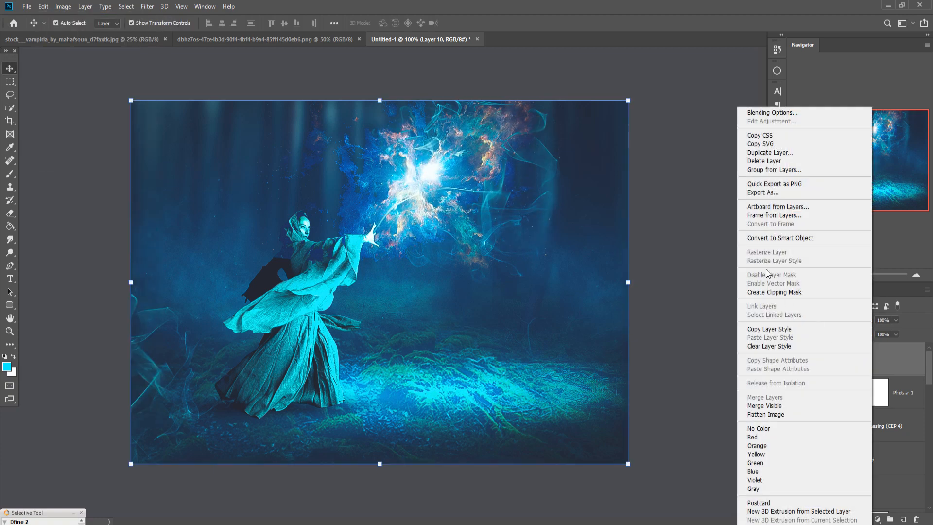
pyautogui.click(767, 152)
pyautogui.press('Return')
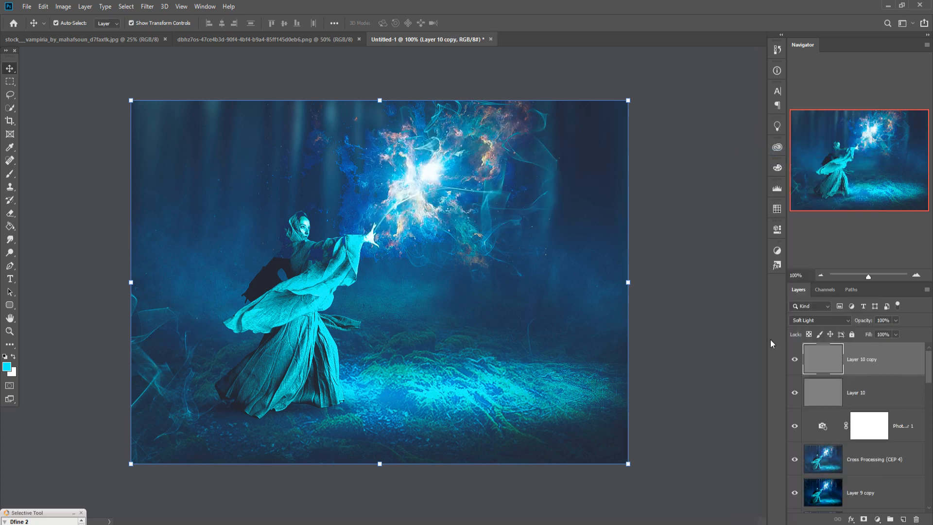
pyautogui.hotkey('ctrl', 'alt', 'shift', 'e')
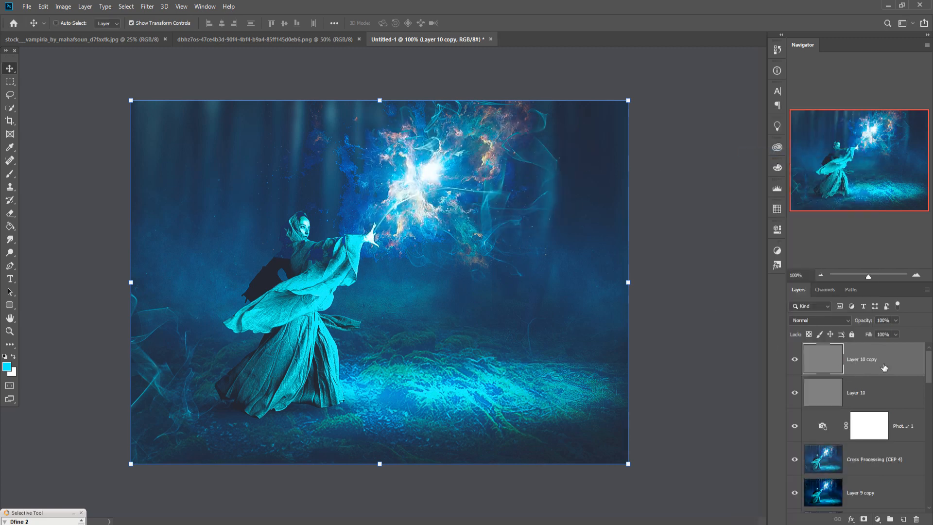